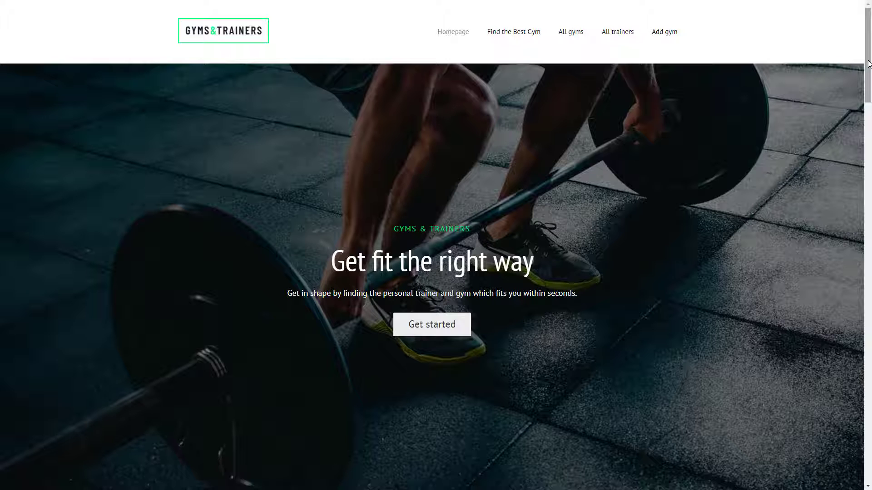
# - Open the profile of the second trainer in the homepage's Find The Personal Trainer For You section
pyautogui.moveTo(868, 65); pyautogui.dragTo(859, 201)
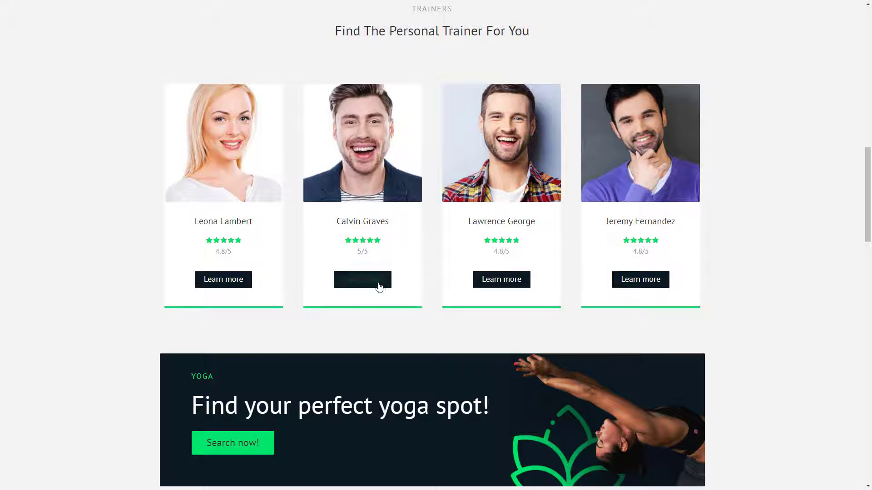
pyautogui.click(363, 287)
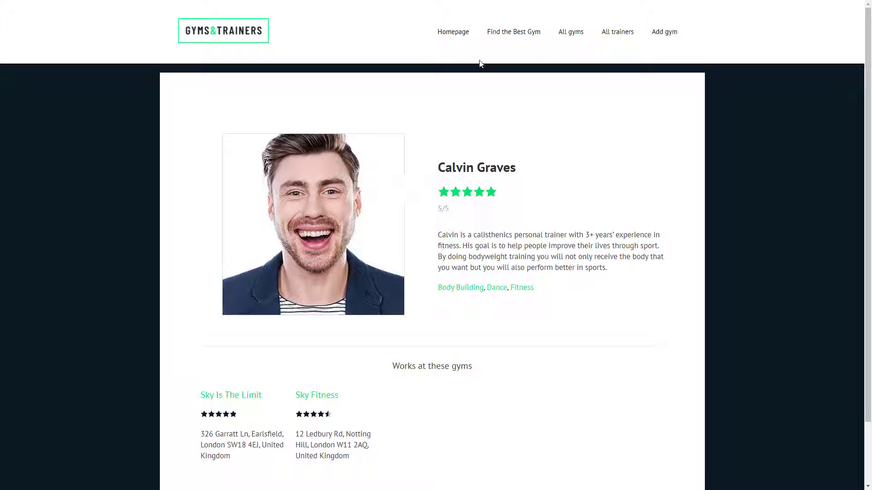
# - Search the Find the Best Gym page for gyms of type Fitness with a rating of 5 and above
pyautogui.click(502, 34)
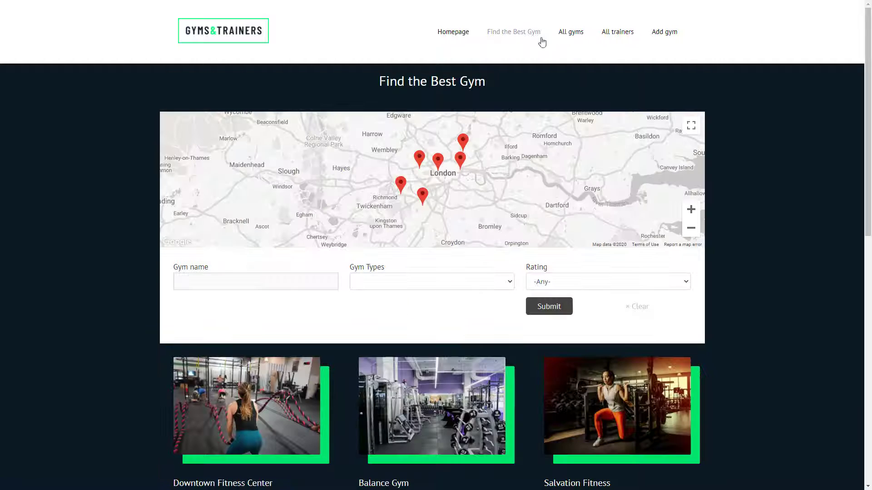
pyautogui.scroll(-2, 499, 204)
pyautogui.click(498, 215)
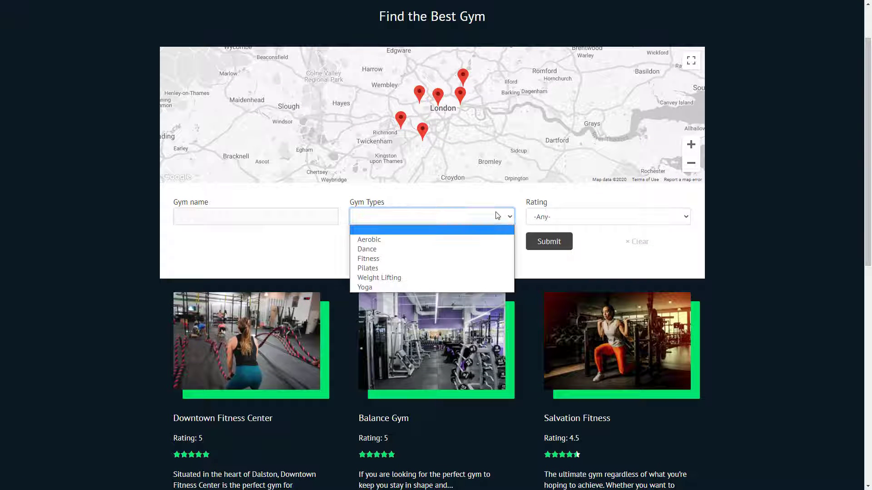
pyautogui.click(476, 258)
pyautogui.click(571, 216)
pyautogui.click(553, 241)
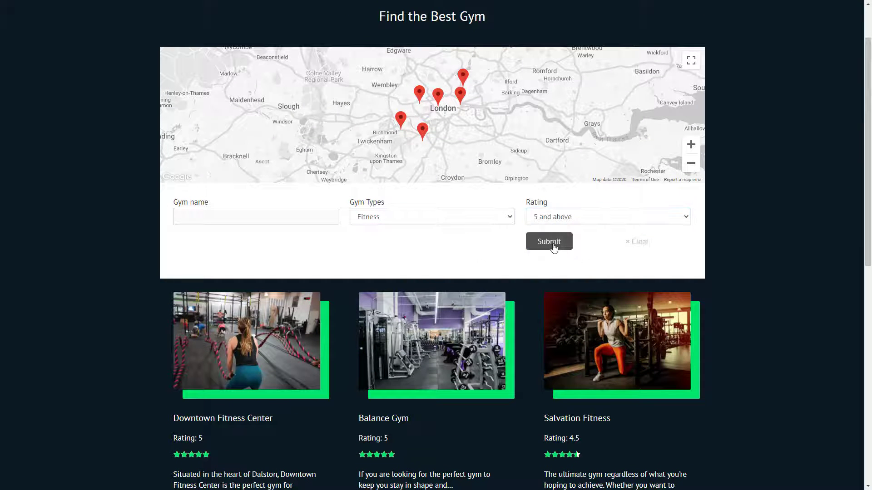
pyautogui.click(553, 248)
pyautogui.scroll(-2, 867, 211)
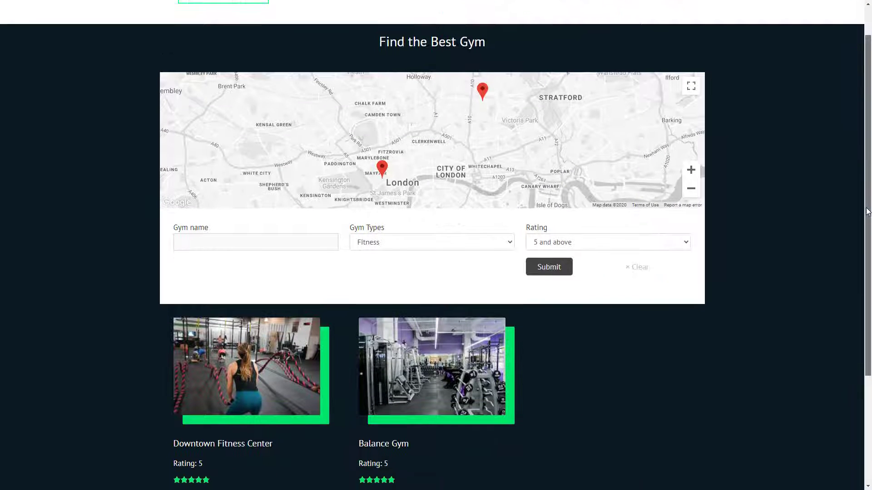
pyautogui.moveTo(867, 212); pyautogui.dragTo(862, 229)
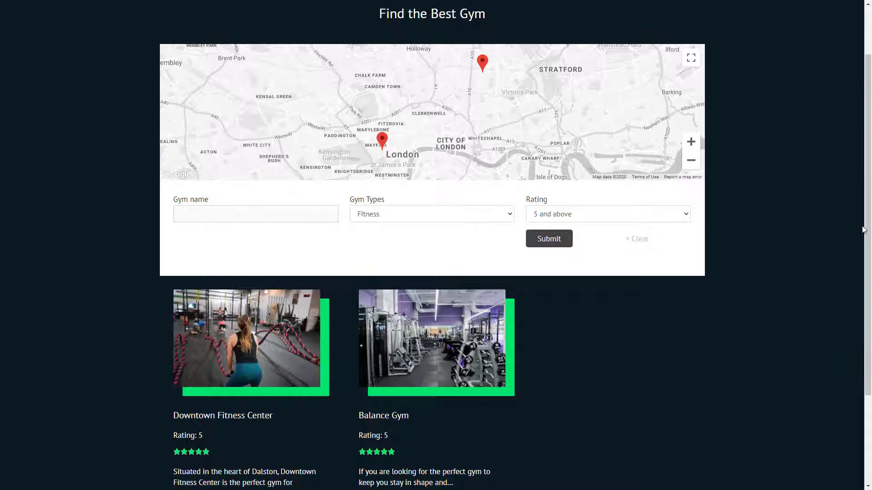
# - Open the page listing all trainers and look through it
pyautogui.scroll(2, 862, 229)
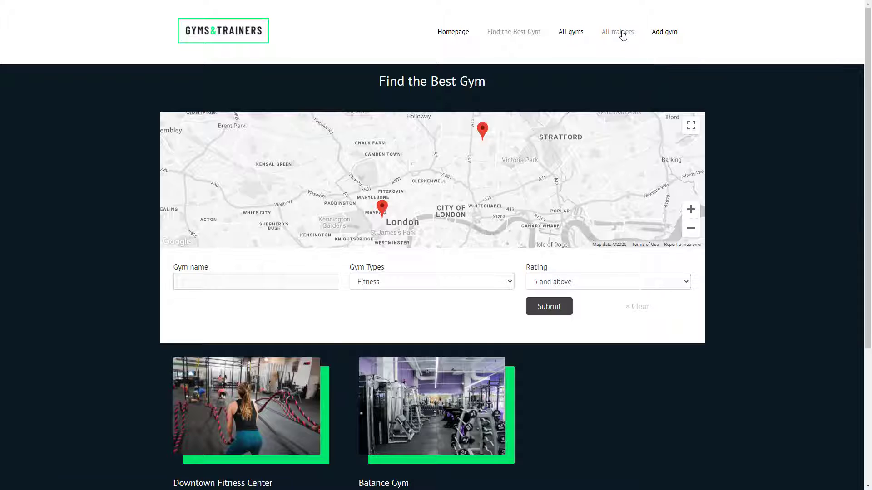
pyautogui.click(623, 33)
pyautogui.moveTo(869, 136); pyautogui.dragTo(869, 273)
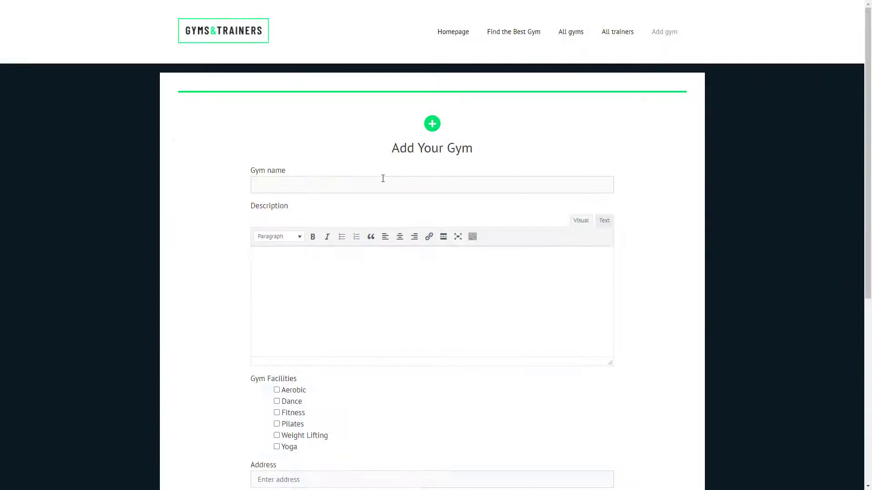
# - Fill in the gym name on the Add Your Gym form and begin the description with "Welcome to the"
pyautogui.click(383, 179)
pyautogui.write("Dario's Gym")
pyautogui.press('Tab')
pyautogui.press('Tab')
pyautogui.press('Tab')
pyautogui.write('Welcome to the bes')
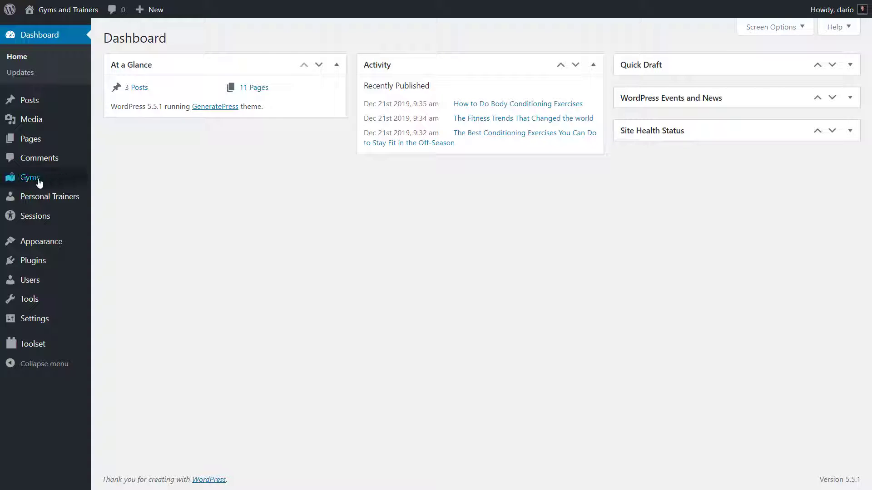
# - View the admin list of all gyms, followed by the list of all posts
pyautogui.moveTo(34, 179)
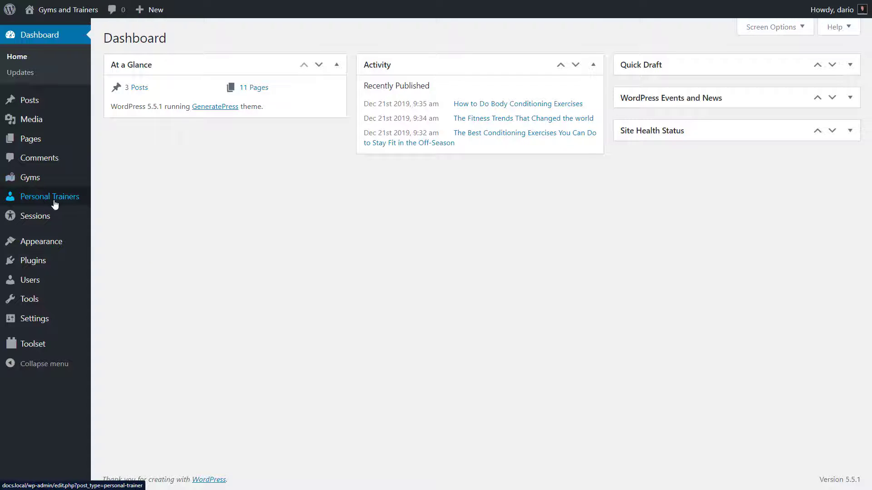
pyautogui.moveTo(64, 202)
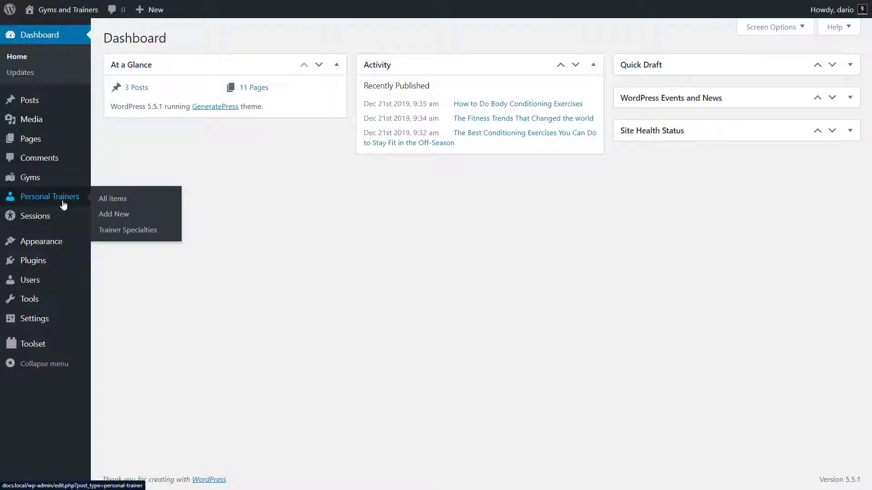
pyautogui.click(42, 183)
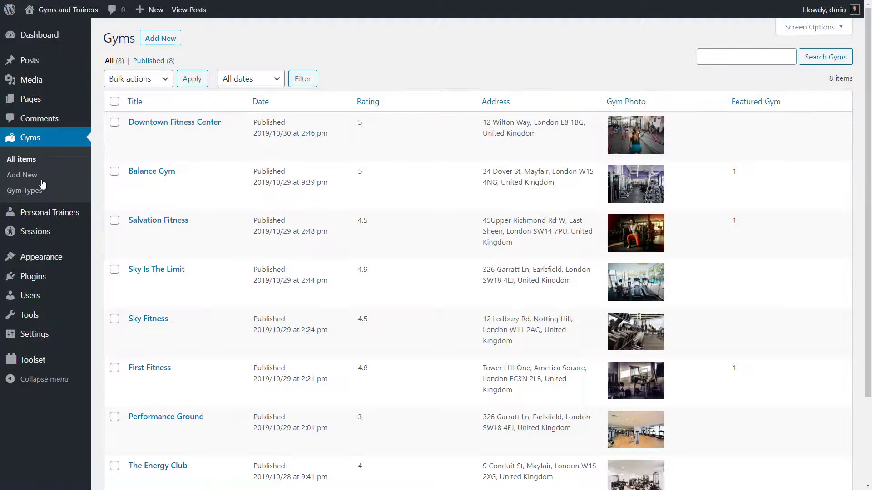
pyautogui.click(43, 63)
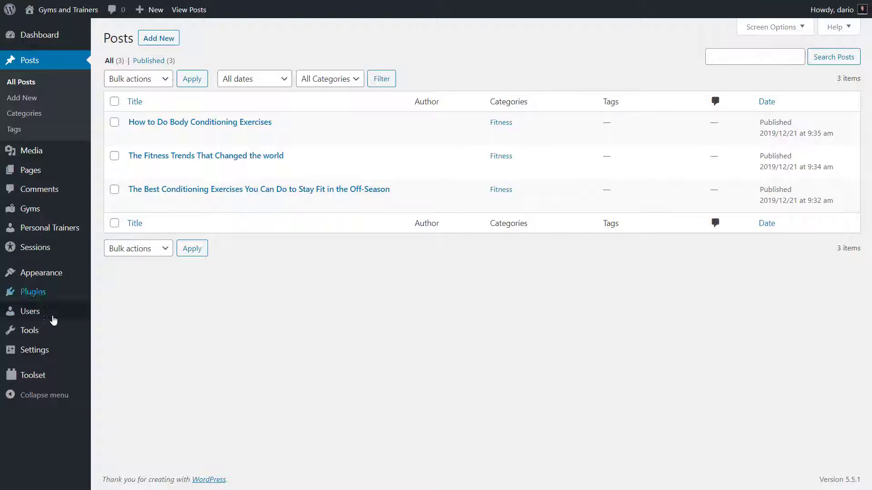
# - Create and save a Toolset custom post type with the plural name Events and the singular name Event
pyautogui.moveTo(54, 377)
pyautogui.click(124, 231)
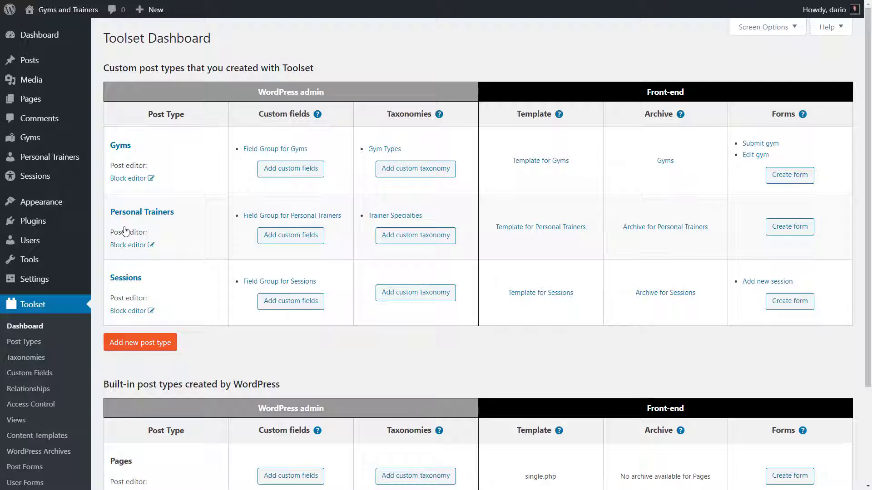
pyautogui.click(141, 346)
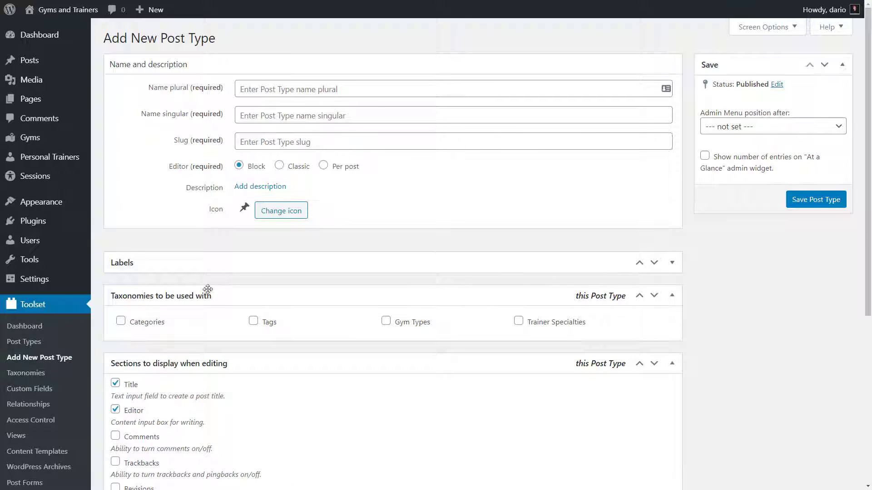
pyautogui.click(316, 91)
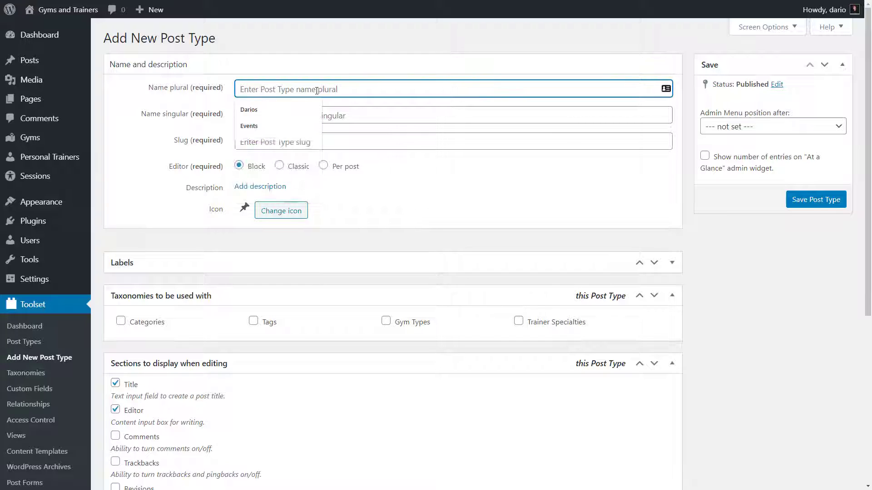
pyautogui.write('Event')
pyautogui.press('Down')
pyautogui.press('Return')
pyautogui.press('Tab')
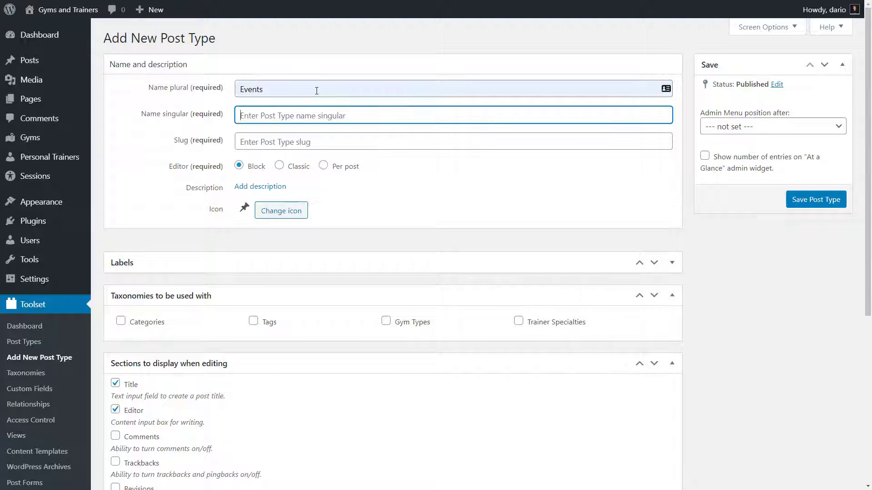
pyautogui.write('Event')
pyautogui.press('Tab')
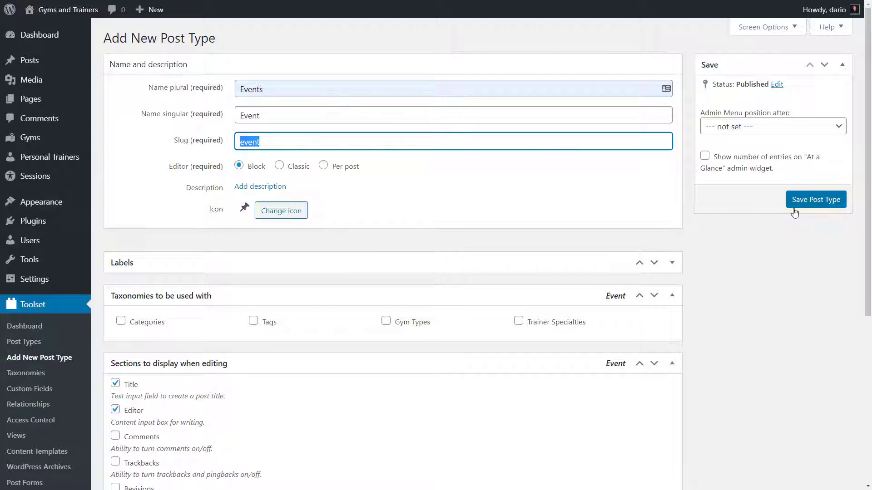
pyautogui.click(814, 207)
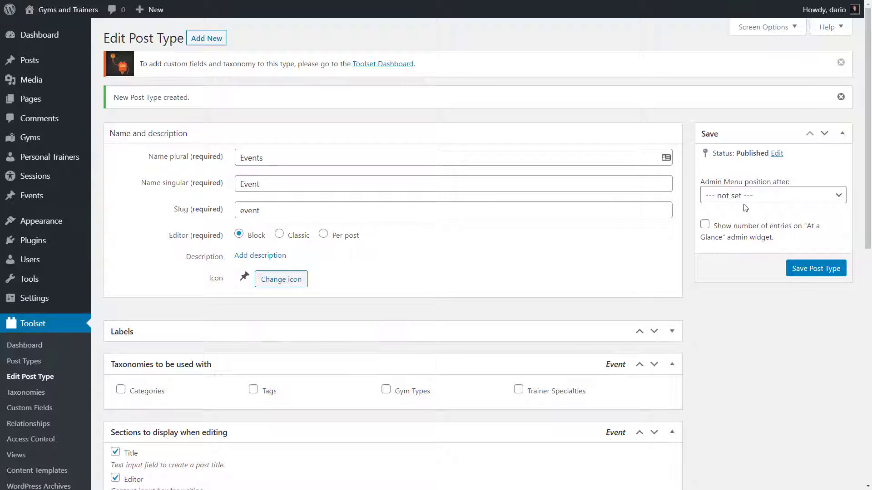
# - Open the categories page of the built-in posts
pyautogui.moveTo(44, 204)
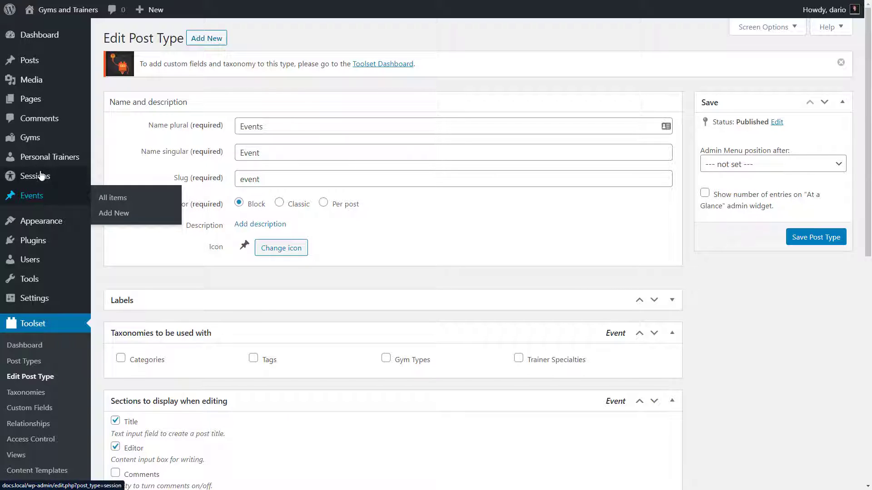
pyautogui.moveTo(34, 61)
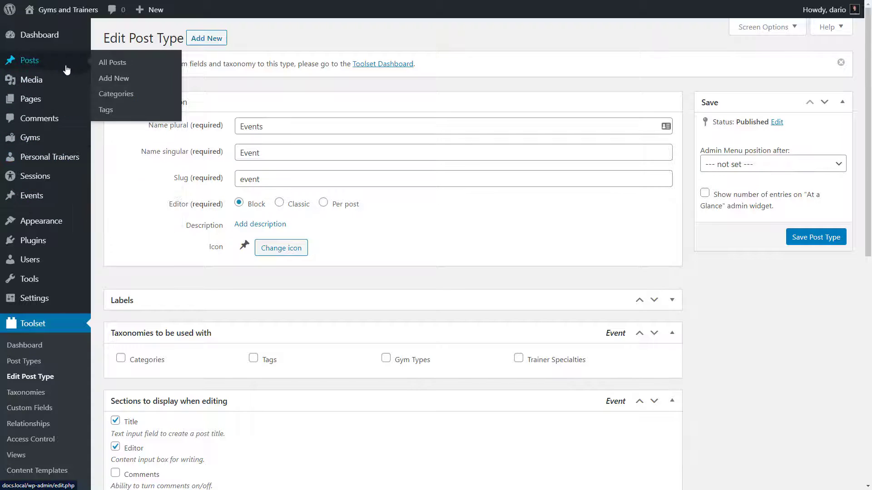
pyautogui.click(112, 93)
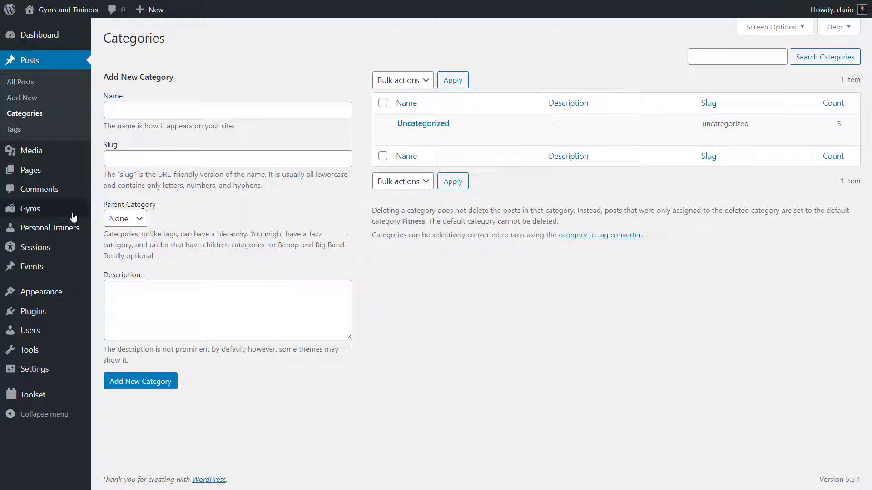
# - Add a new gym type named Boxing to the Gym Types taxonomy
pyautogui.click(109, 243)
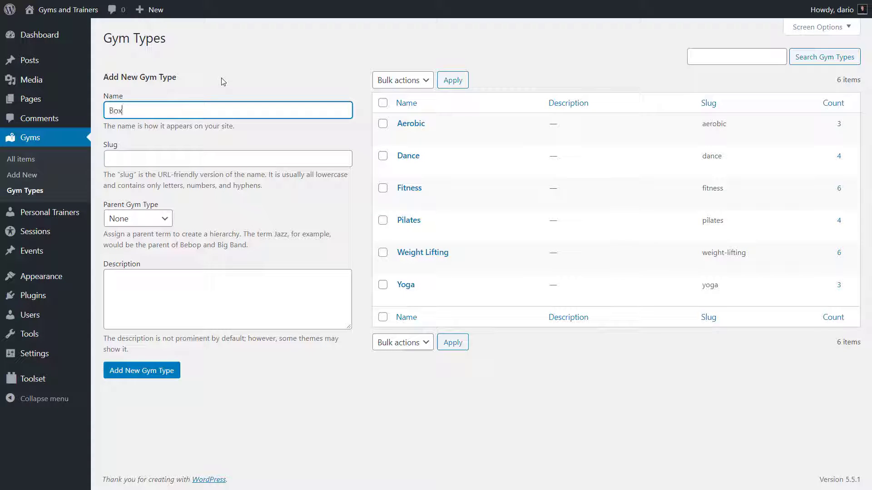
pyautogui.write('ing')
pyautogui.click(161, 373)
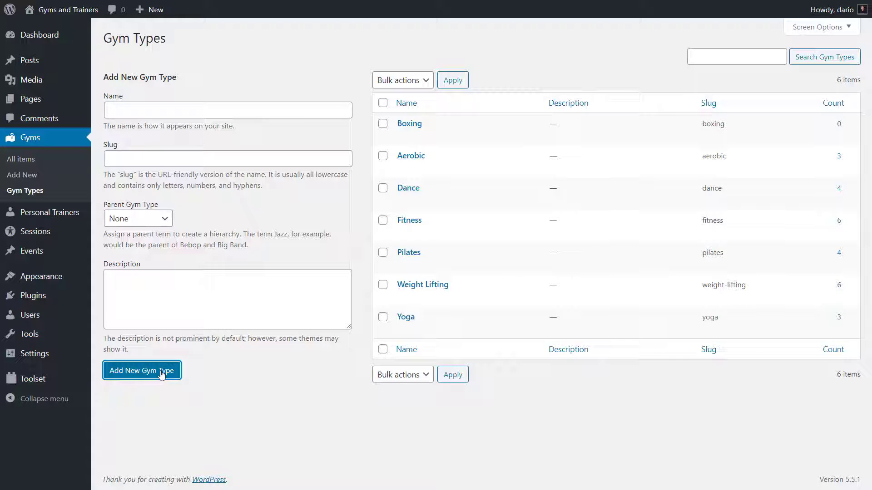
# - Create and save a Toolset custom taxonomy for Events with the plural name Event Types and singular name Event Type
pyautogui.moveTo(46, 380)
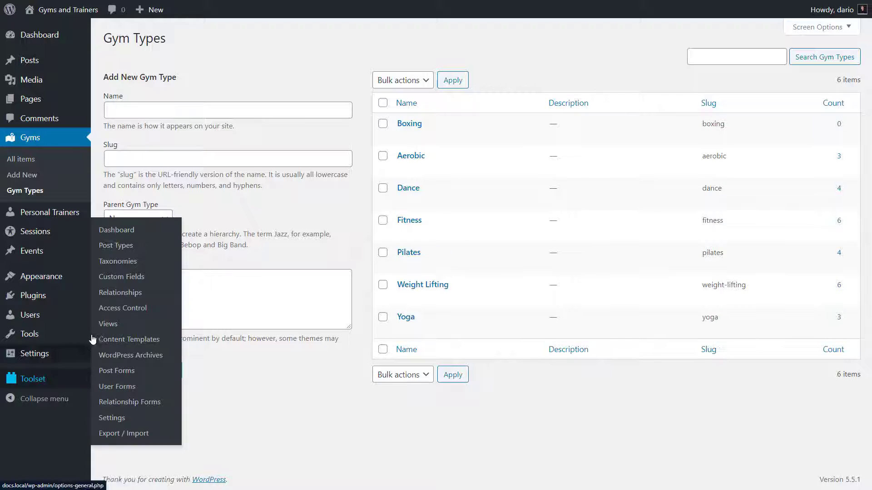
pyautogui.click(130, 230)
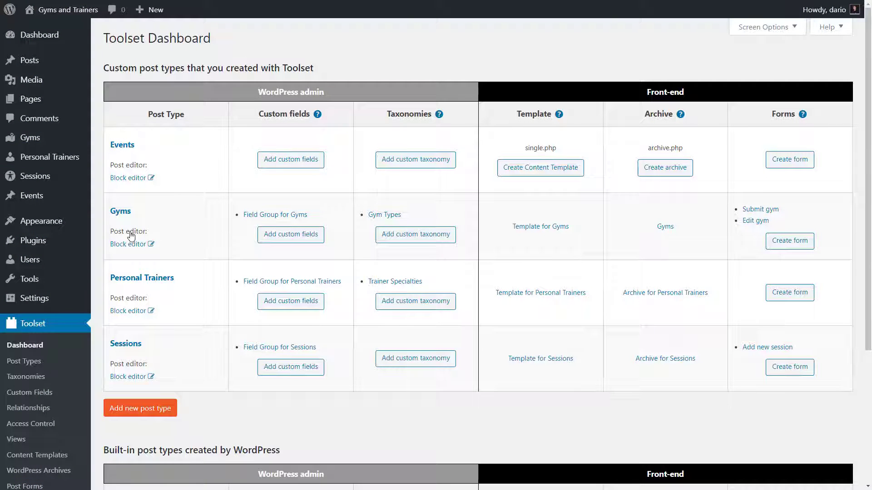
pyautogui.click(399, 163)
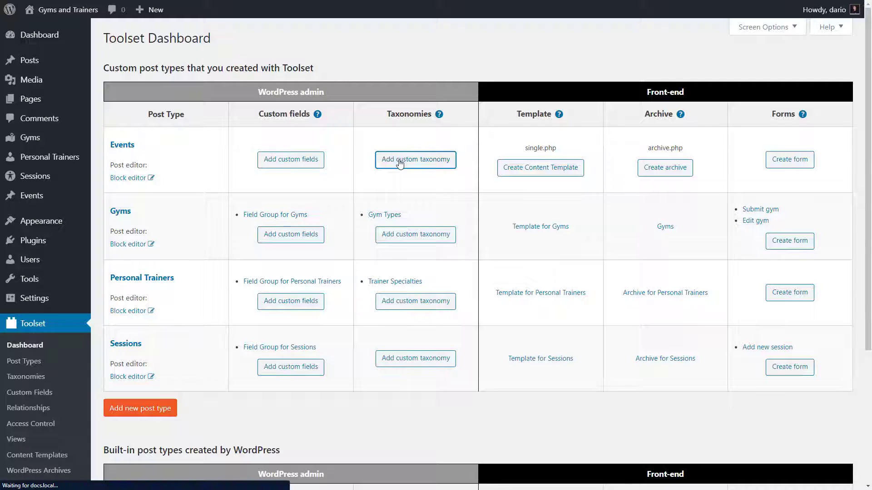
pyautogui.click(358, 90)
pyautogui.write('Ev')
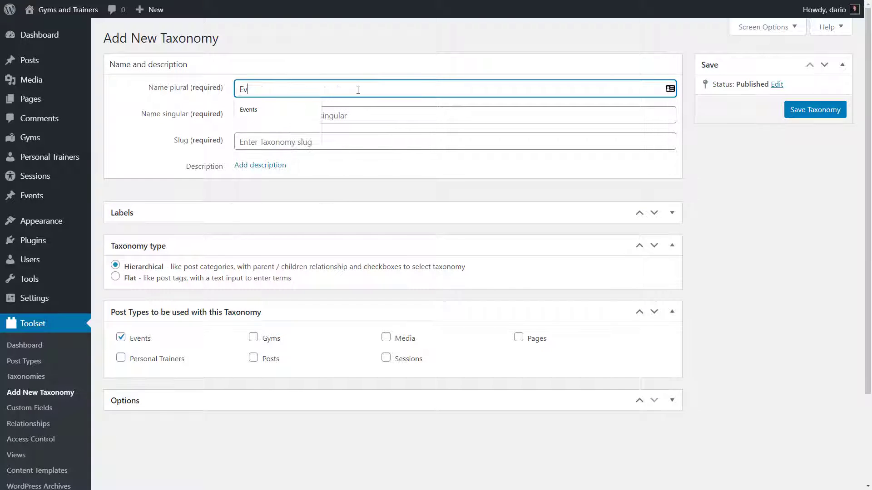
pyautogui.write('ent Types')
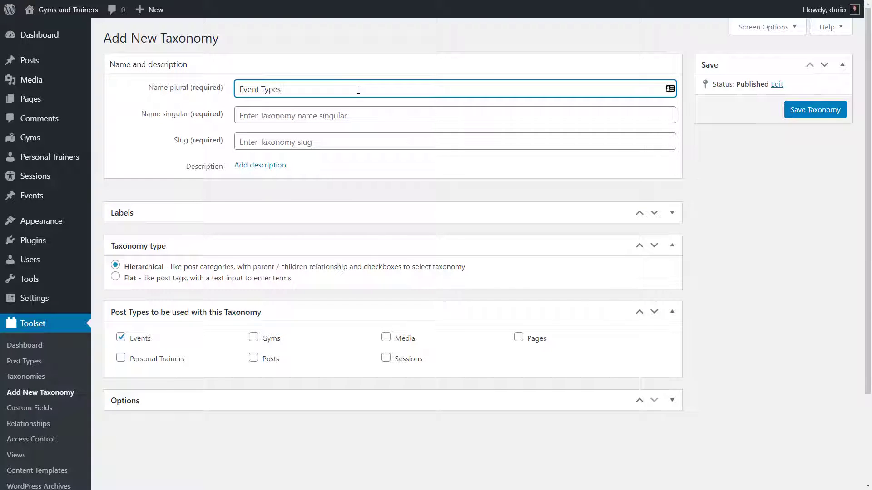
pyautogui.press('Tab')
pyautogui.write('Event Types')
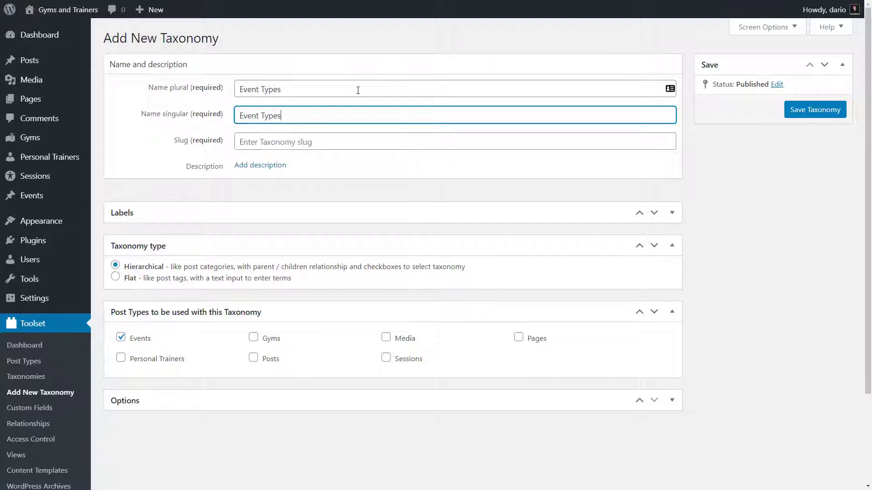
pyautogui.press('BackSpace')
pyautogui.press('Tab')
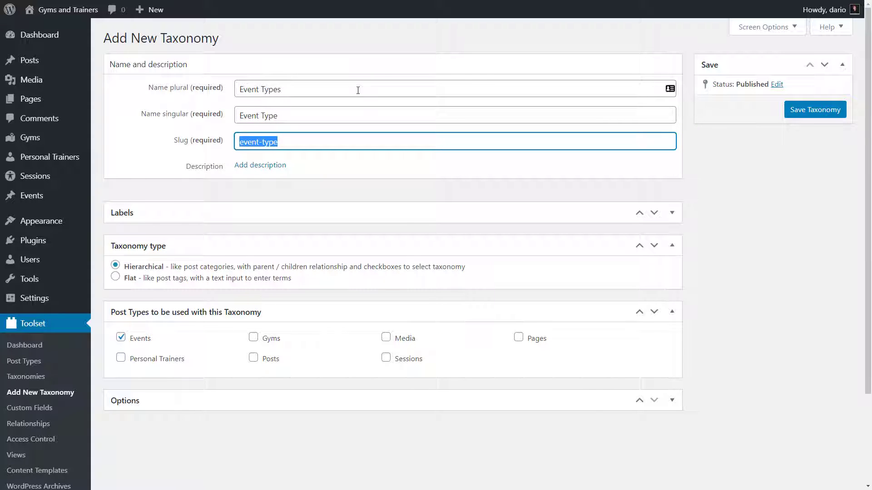
pyautogui.click(795, 112)
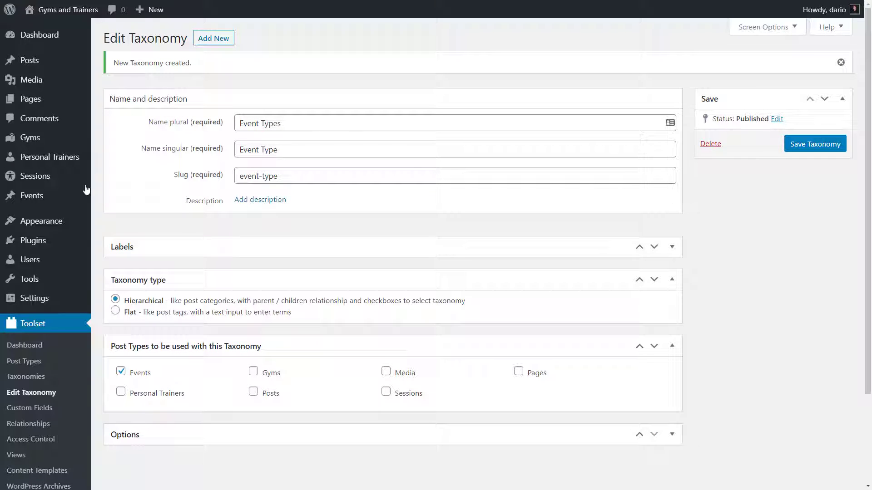
# - Start a new event and add an event type named Conference to it
pyautogui.moveTo(86, 196)
pyautogui.click(110, 214)
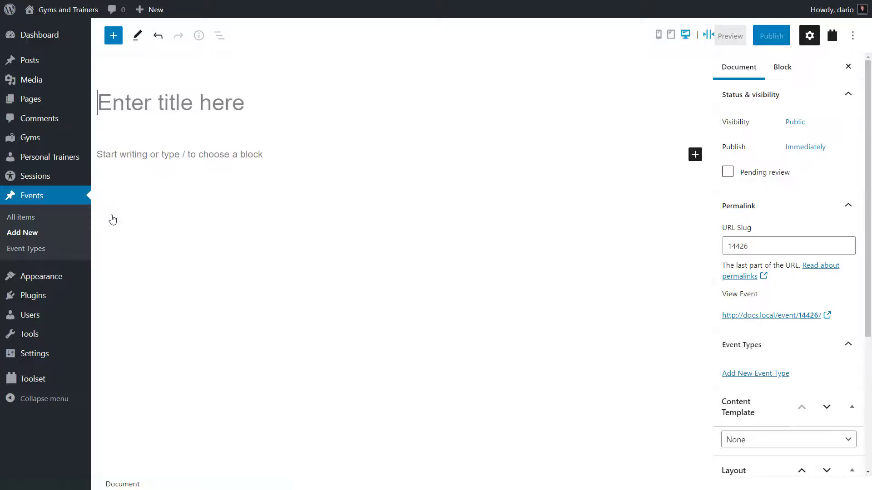
pyautogui.click(755, 373)
pyautogui.click(752, 401)
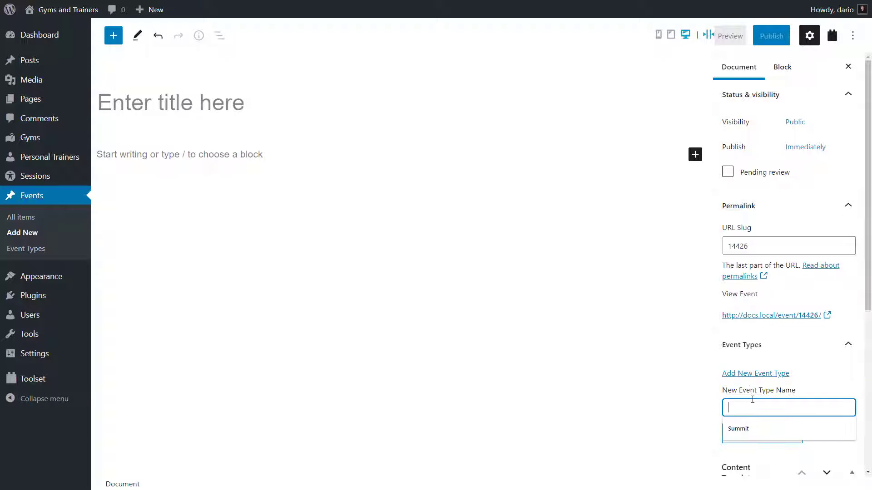
pyautogui.write('Conference')
pyautogui.press('Return')
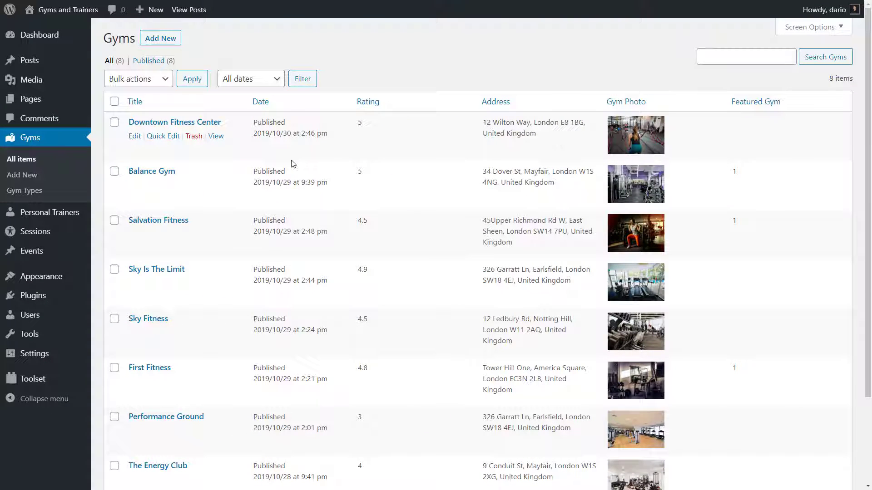
# - Open the Balance Gym entry for editing and examine its Field Group for Gyms custom fields
pyautogui.click(162, 174)
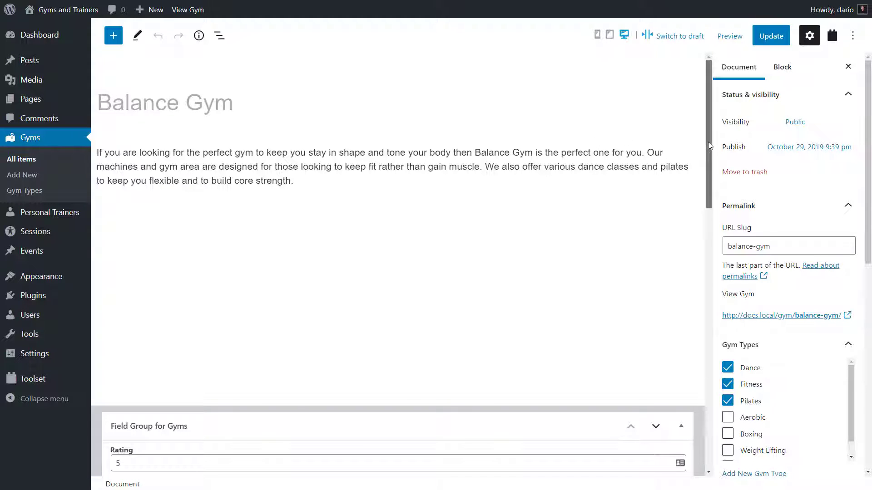
pyautogui.moveTo(707, 142); pyautogui.dragTo(702, 262)
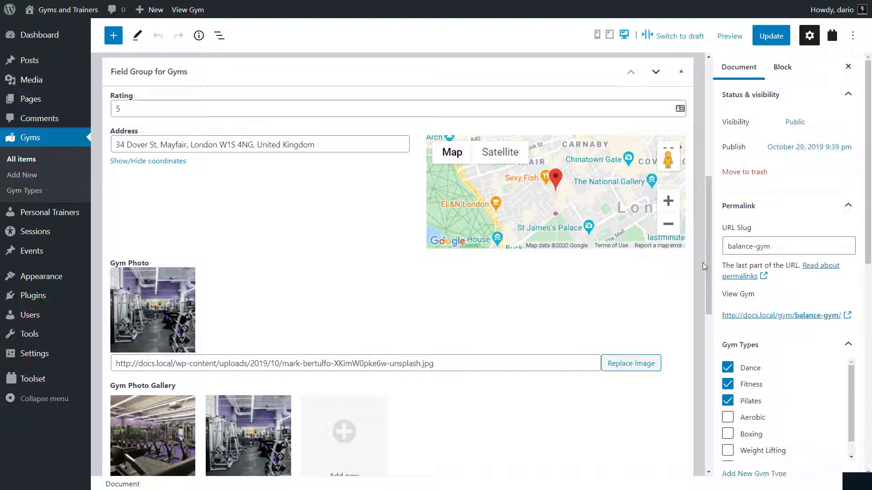
# - From the Toolset dashboard, create a custom field group for Events and add a Date field named Event Date
pyautogui.moveTo(57, 388)
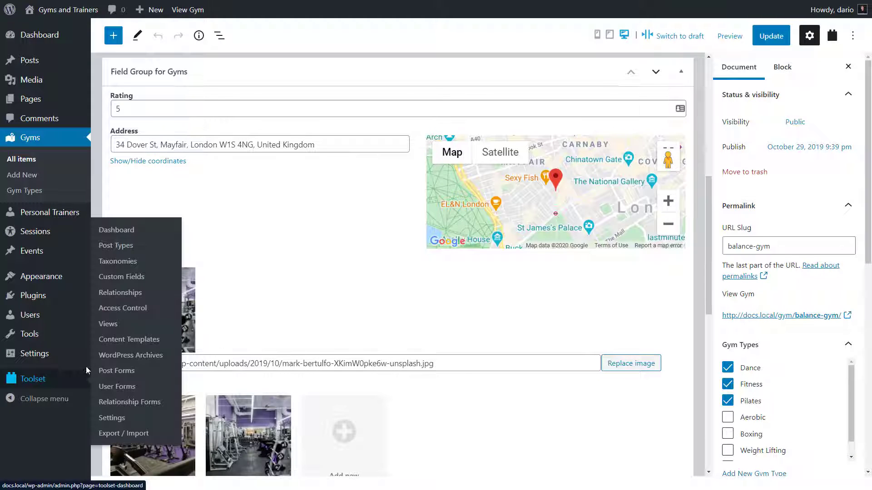
pyautogui.click(133, 233)
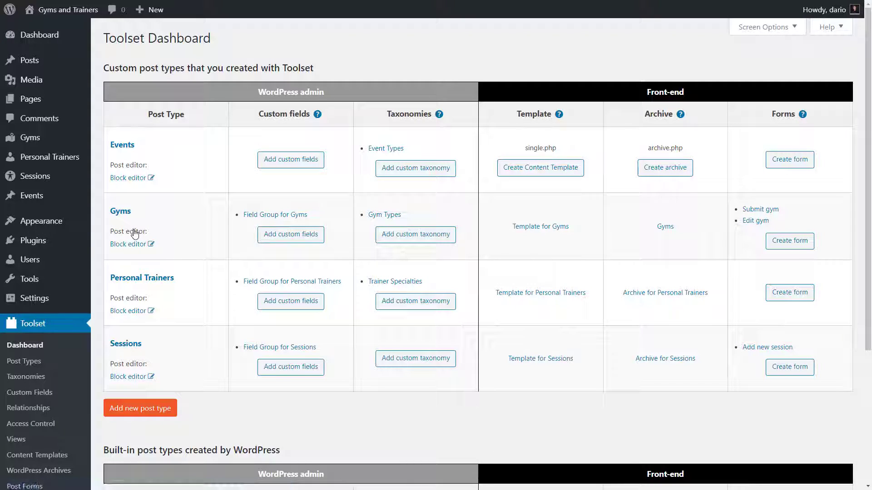
pyautogui.click(297, 162)
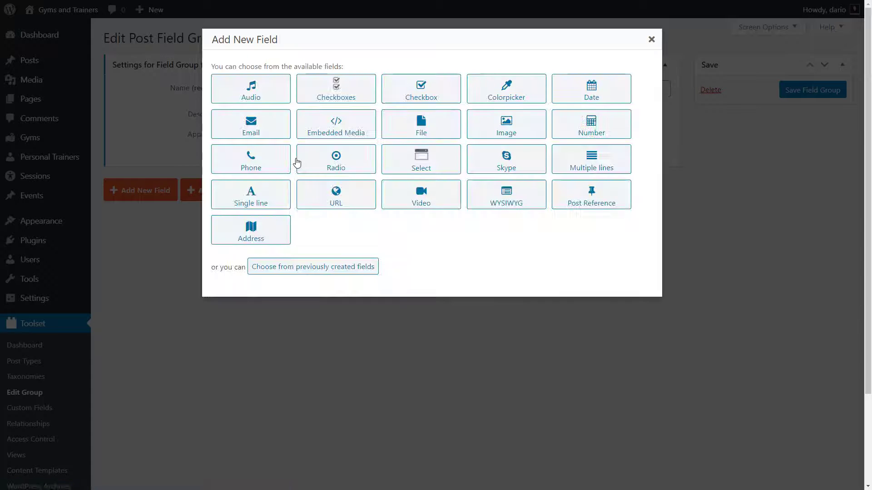
pyautogui.click(591, 91)
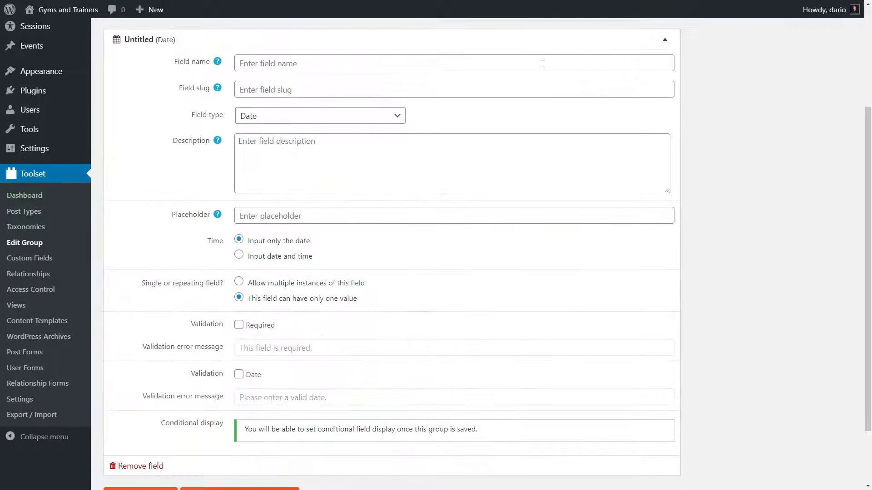
pyautogui.click(542, 64)
pyautogui.write('Event Date')
pyautogui.press('Tab')
pyautogui.scroll(-2, 541, 64)
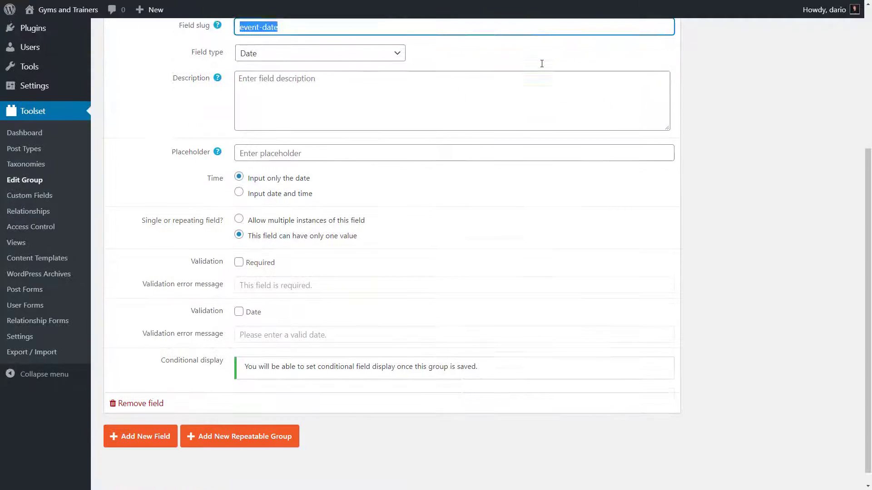
# - Add a Single line field named Event Description to the Events field group and save the group
pyautogui.click(154, 423)
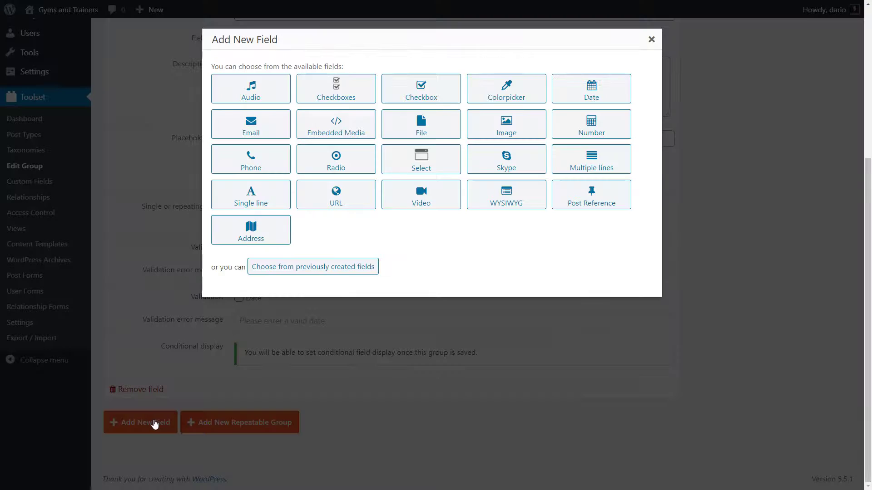
pyautogui.click(258, 195)
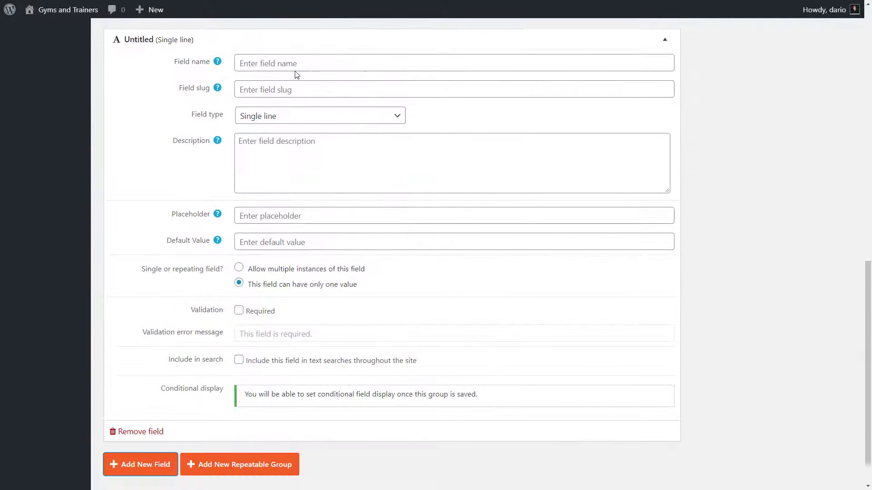
pyautogui.click(298, 63)
pyautogui.write('Event Description')
pyautogui.press('Tab')
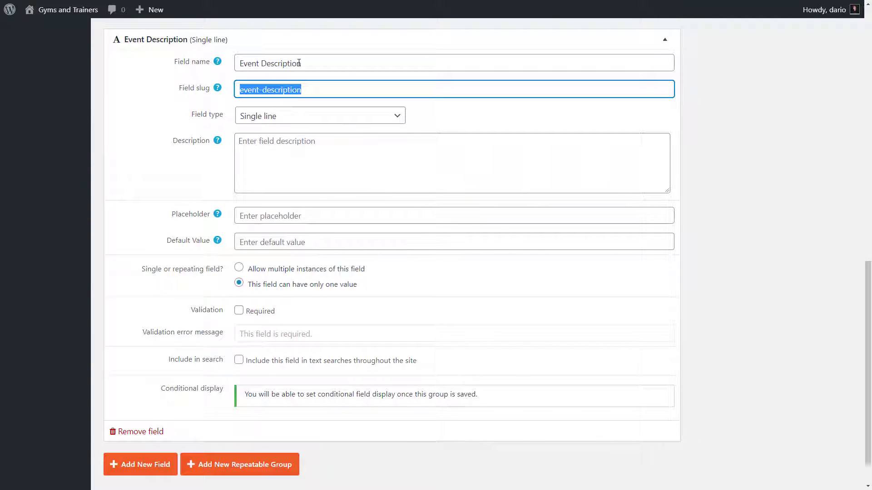
pyautogui.scroll(15, 744, 102)
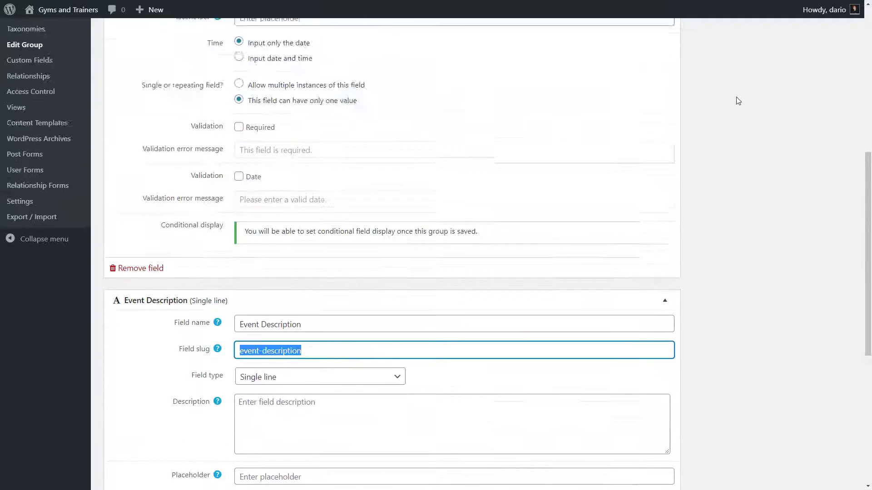
pyautogui.click(796, 90)
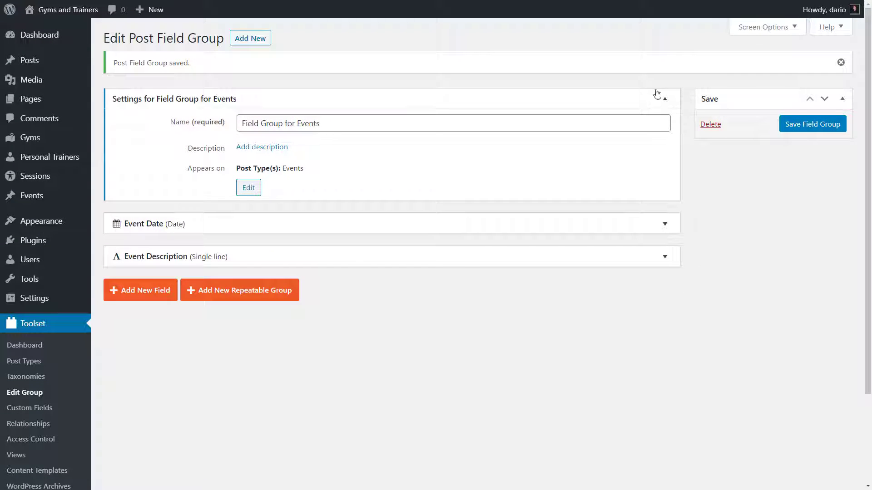
# - Open the Events list and start a new event to view its custom fields
pyautogui.click(47, 196)
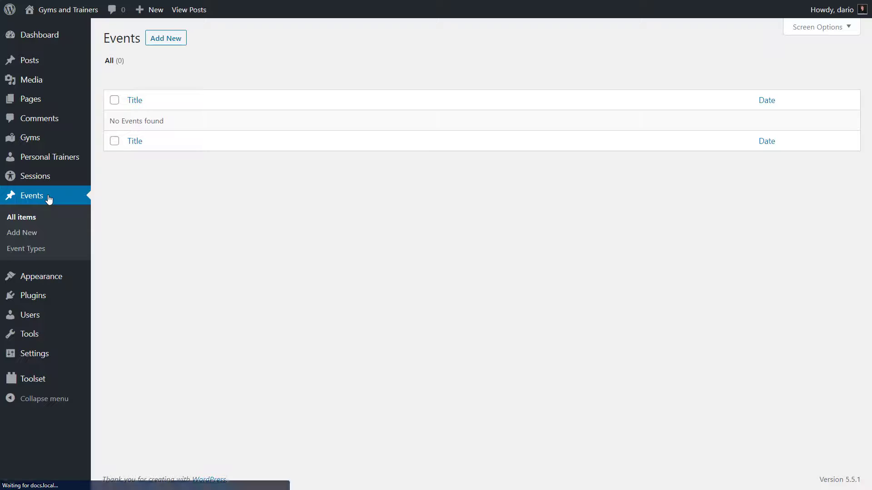
pyautogui.click(168, 43)
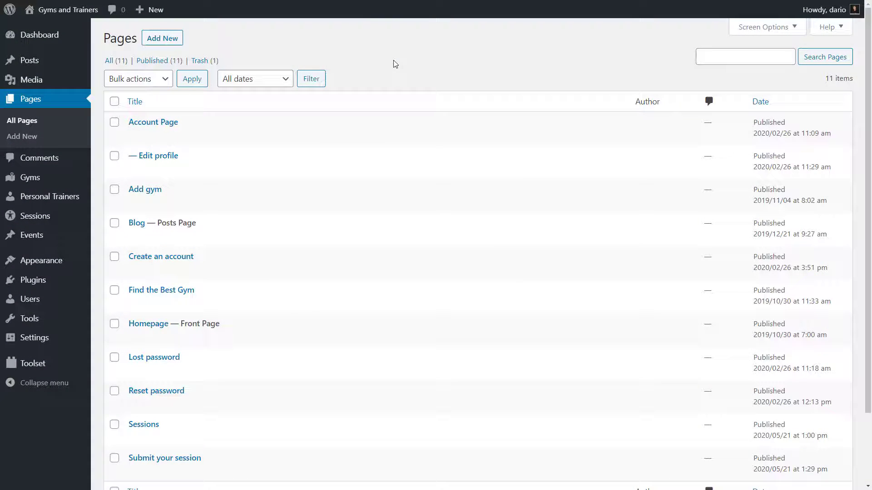
# - Create a new page titled Gym List
pyautogui.click(167, 39)
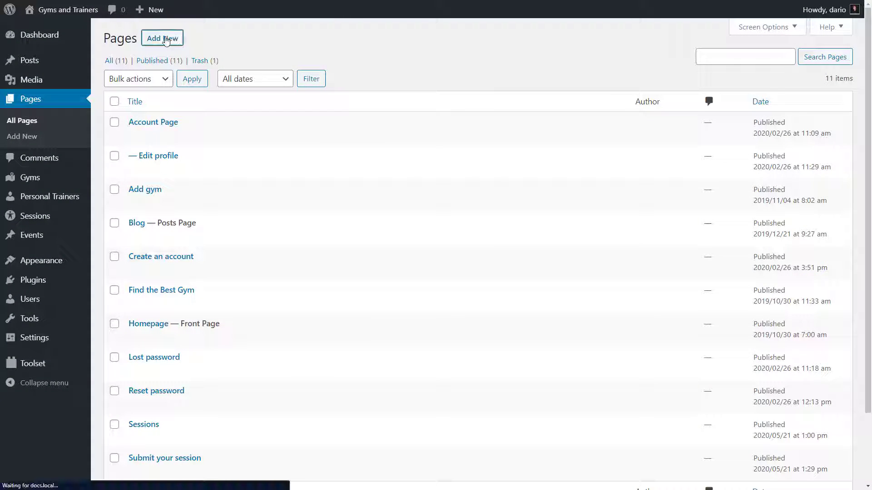
pyautogui.write('G')
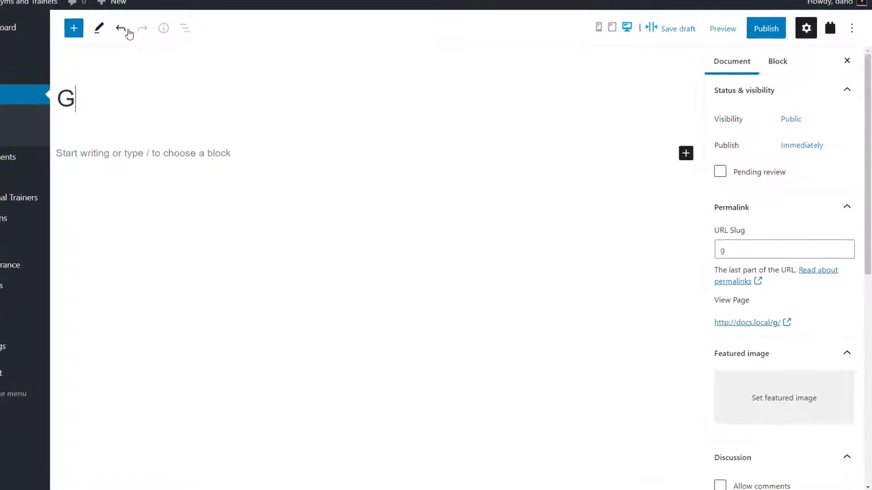
pyautogui.write('ym List')
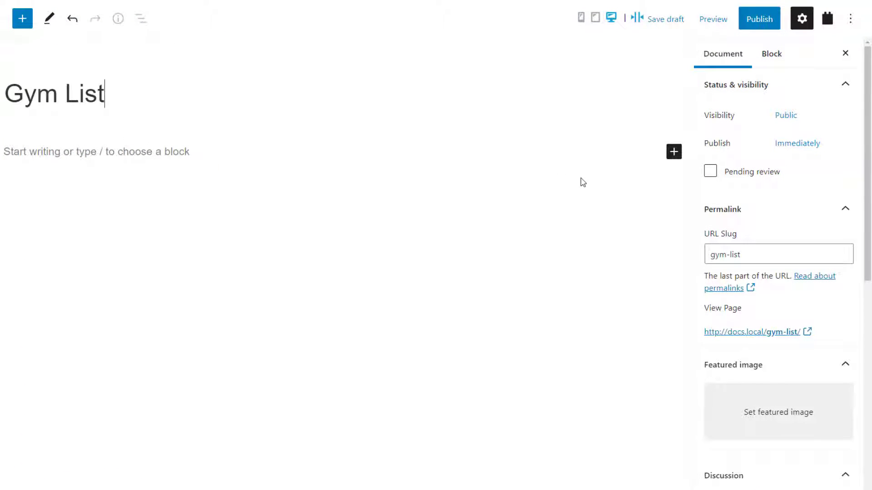
# - Insert a Toolset View block on the page and create a new View named "list of my gyms"
pyautogui.click(674, 153)
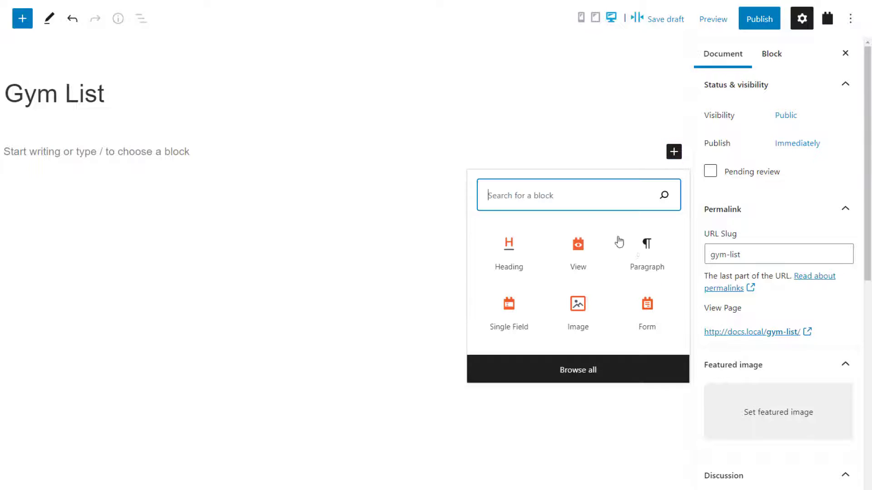
pyautogui.click(569, 365)
pyautogui.moveTo(216, 109); pyautogui.dragTo(216, 432)
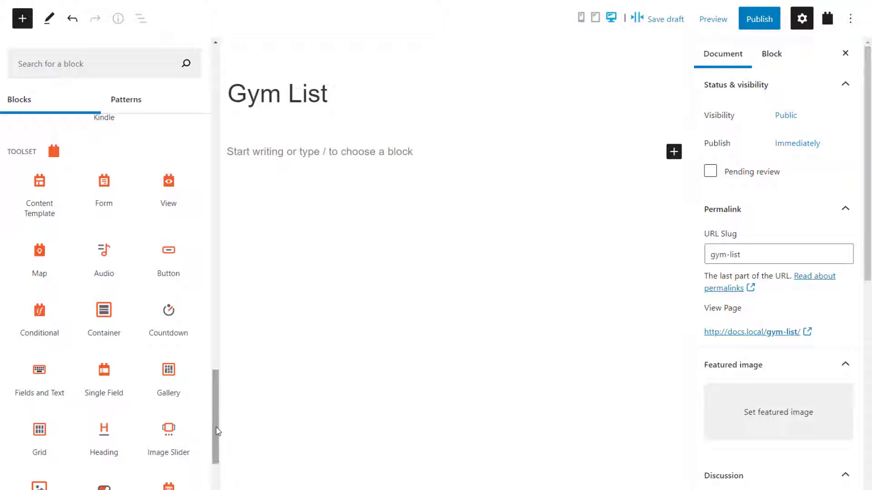
pyautogui.click(170, 186)
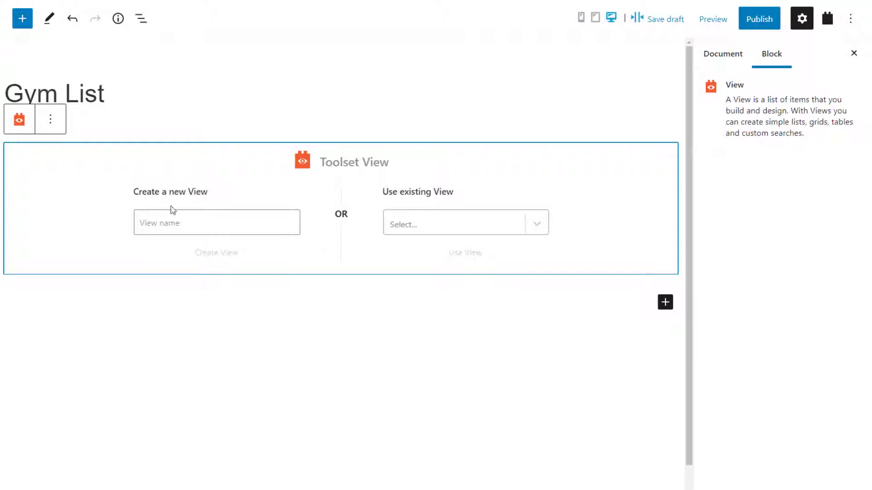
pyautogui.click(173, 223)
pyautogui.write('list of my gyms')
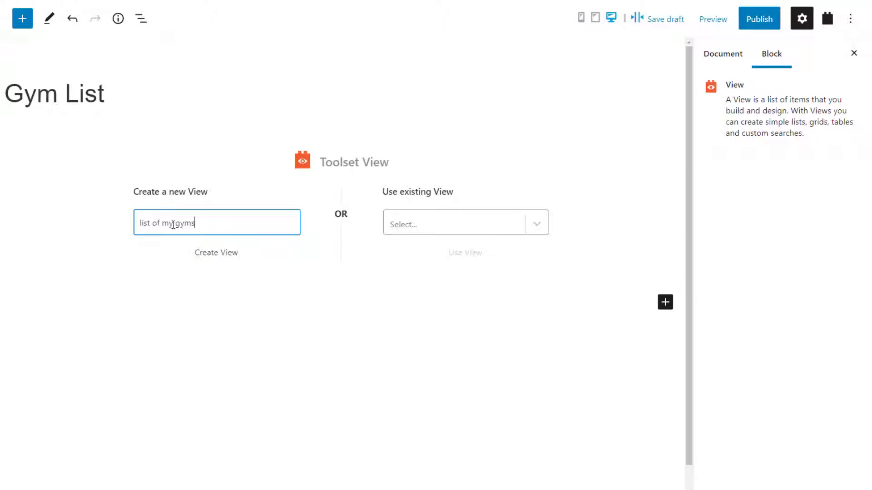
pyautogui.click(218, 254)
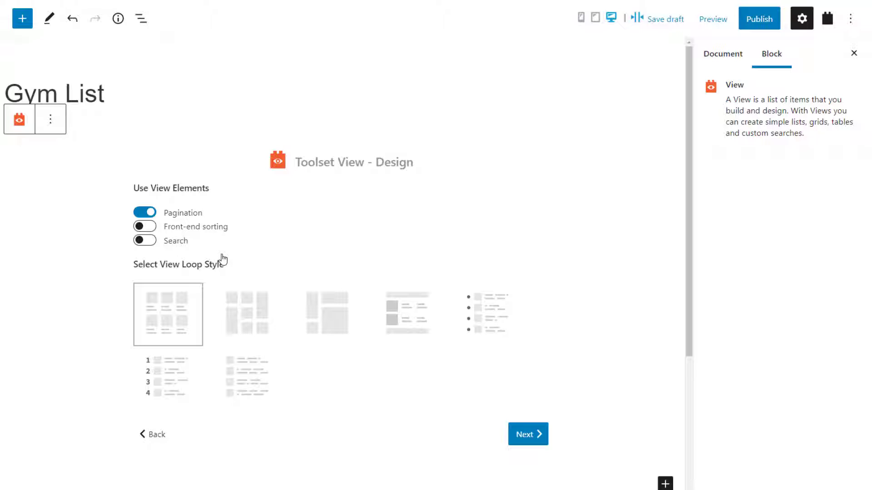
# - Accept the View's grid loop style with pagination and choose Gyms as the content it displays
pyautogui.click(521, 434)
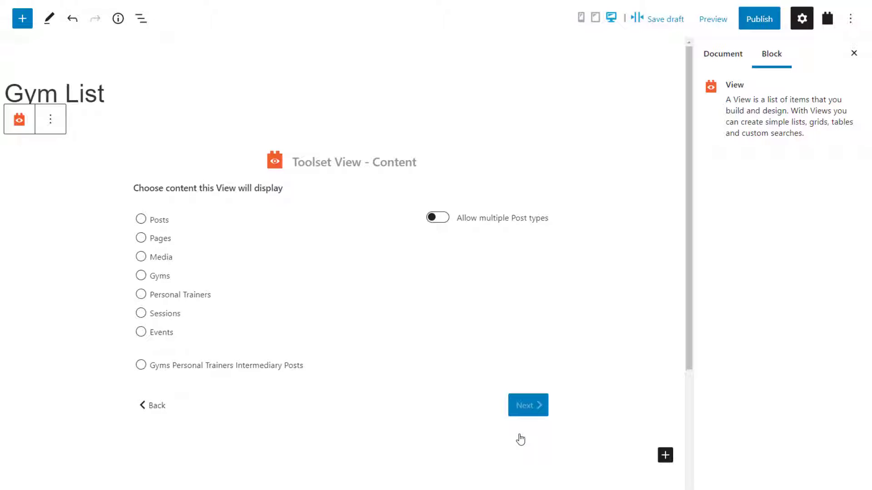
pyautogui.click(165, 278)
pyautogui.click(529, 413)
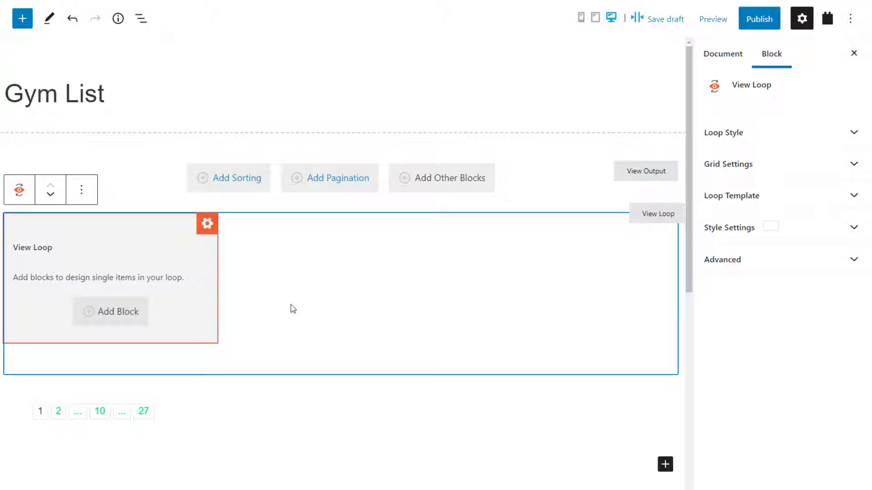
# - Add a Toolset Heading block to the View loop with dynamic text sourced from Post Title with a link
pyautogui.click(117, 311)
pyautogui.write('heading')
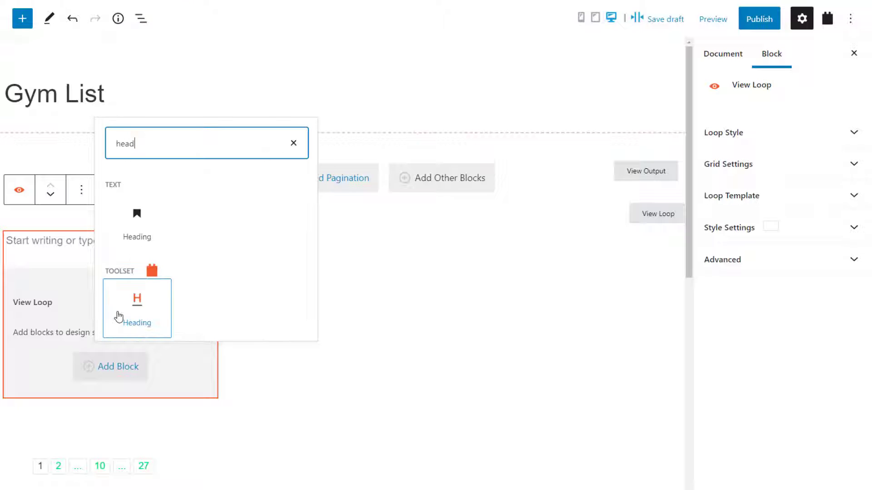
pyautogui.click(137, 303)
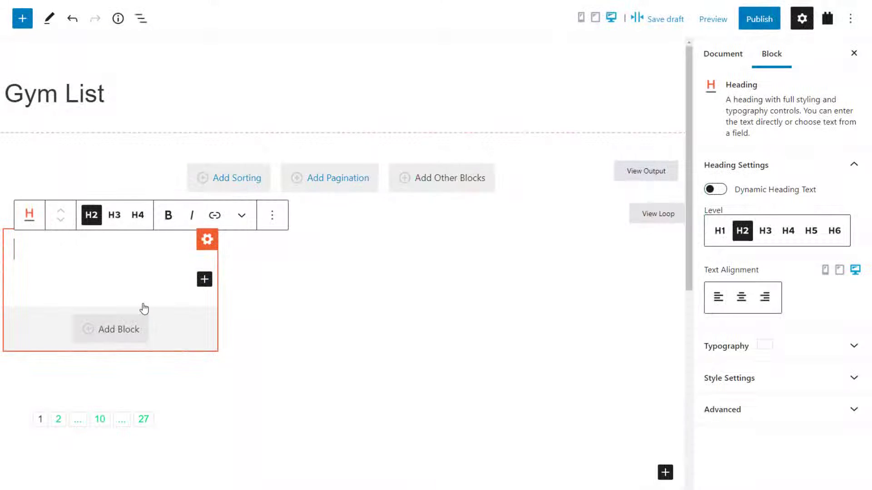
pyautogui.click(715, 190)
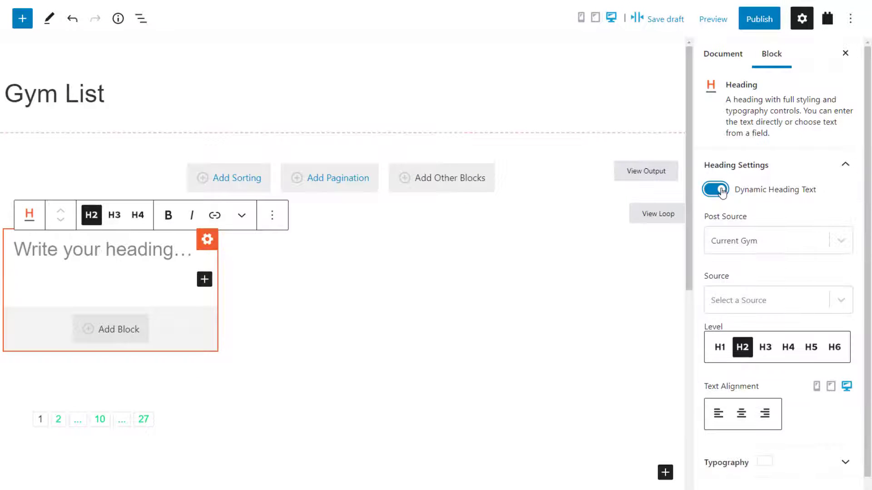
pyautogui.click(746, 298)
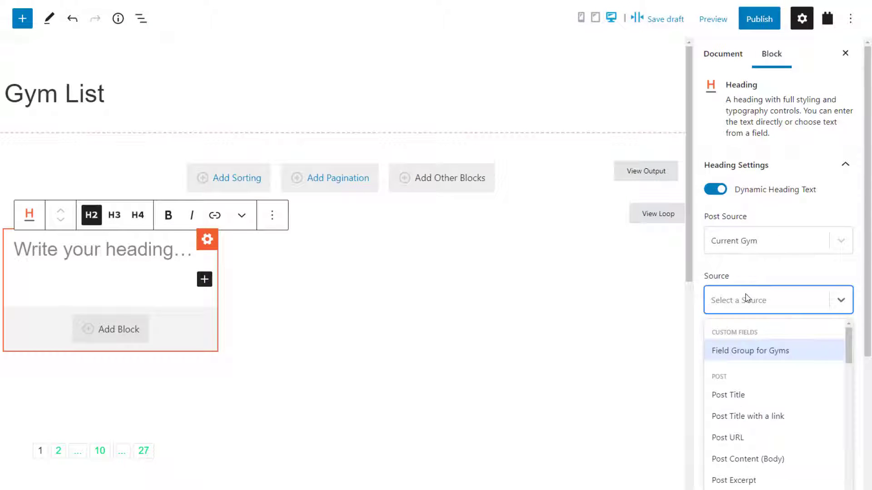
pyautogui.click(726, 417)
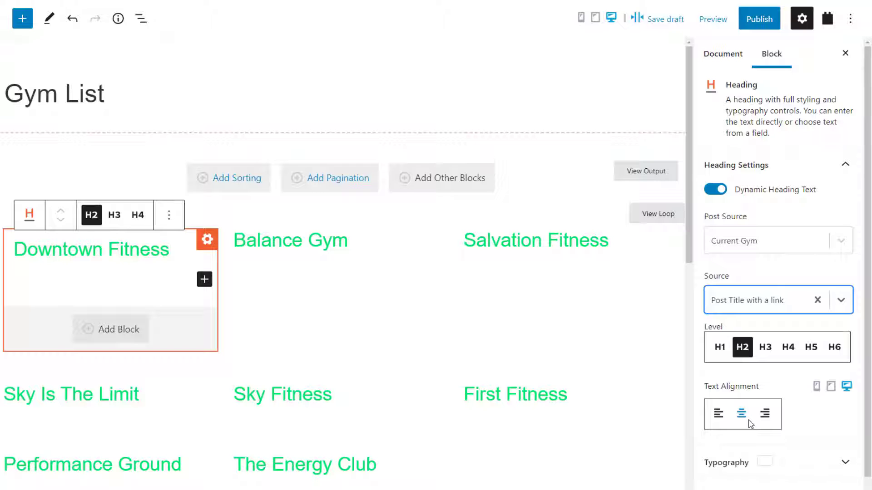
# - Set the gym title heading's font size to Large in its typography settings
pyautogui.click(750, 463)
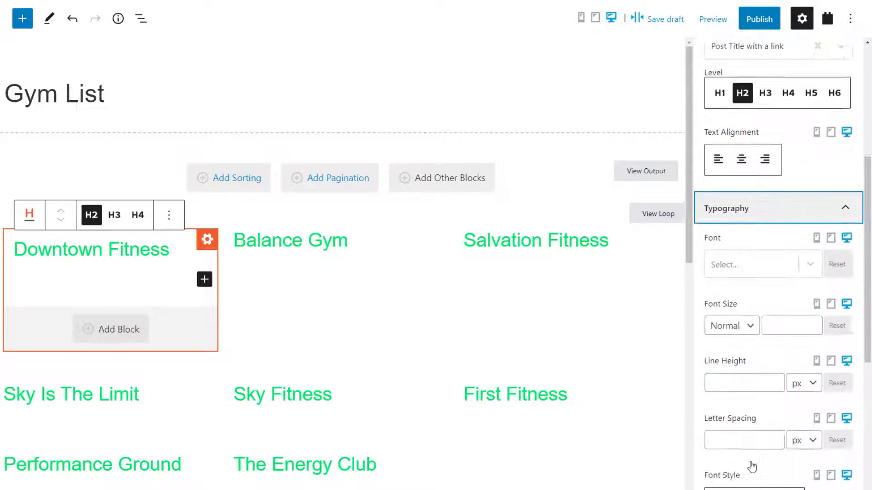
pyautogui.click(723, 227)
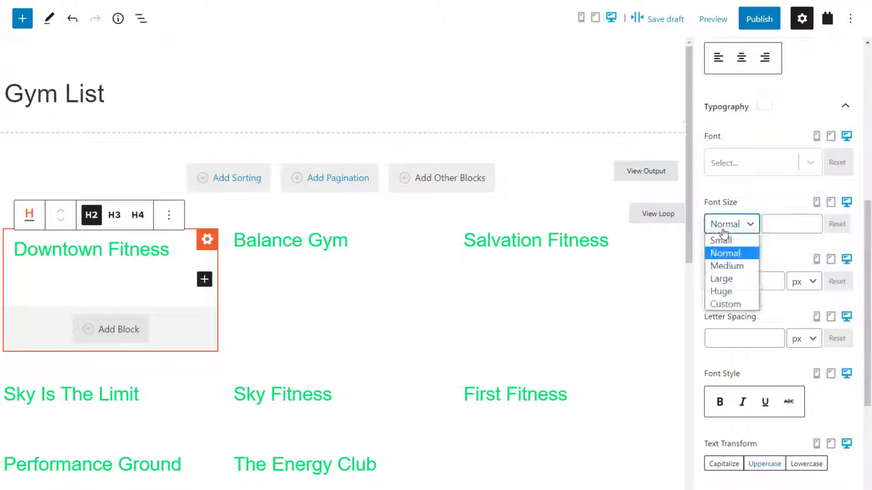
pyautogui.click(730, 280)
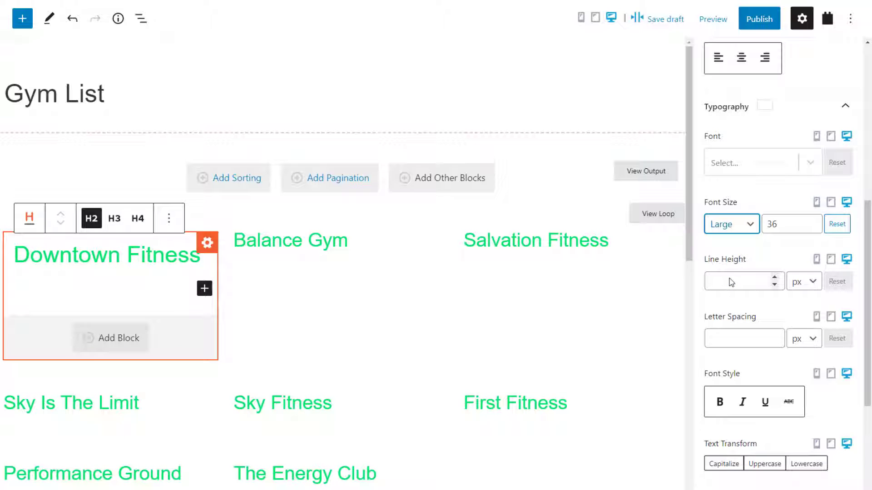
# - Set the gym title heading's letter spacing to 1 px and its text color to orange
pyautogui.click(775, 336)
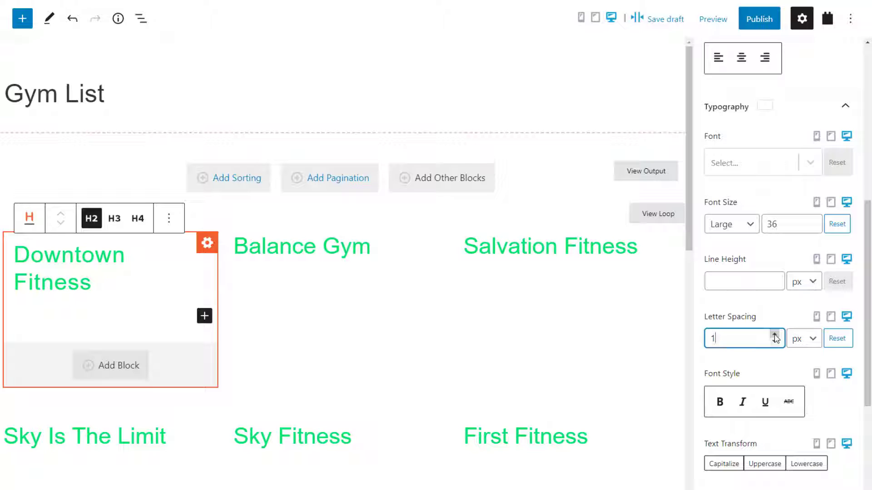
pyautogui.scroll(-5, 776, 339)
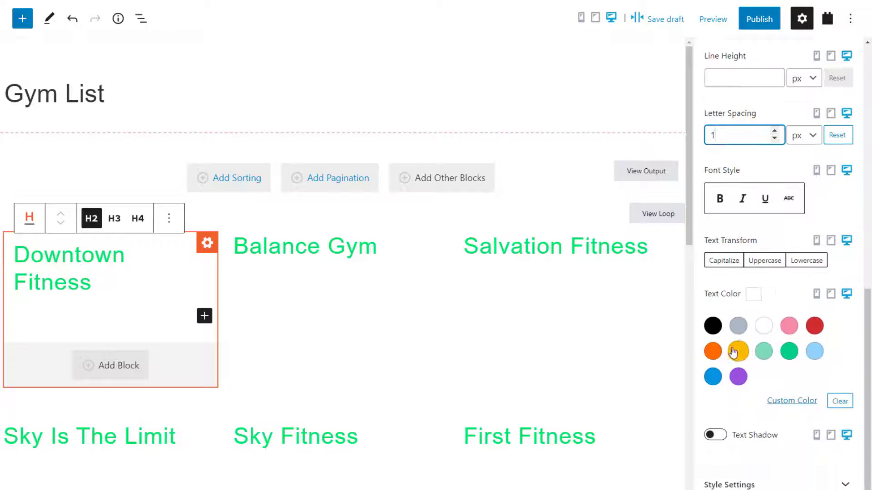
pyautogui.click(713, 352)
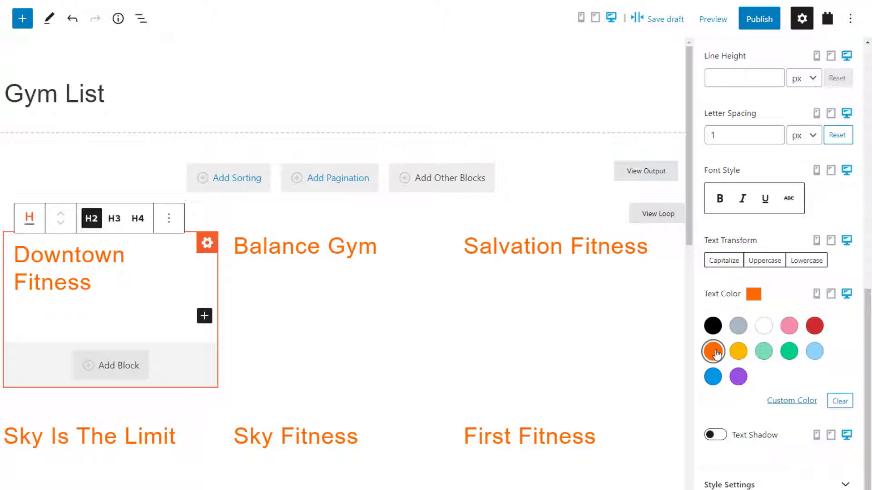
# - Add a Toolset Image block to the View loop with its dynamic source set to Field Group for Gyms, field Gym Photo
pyautogui.click(116, 366)
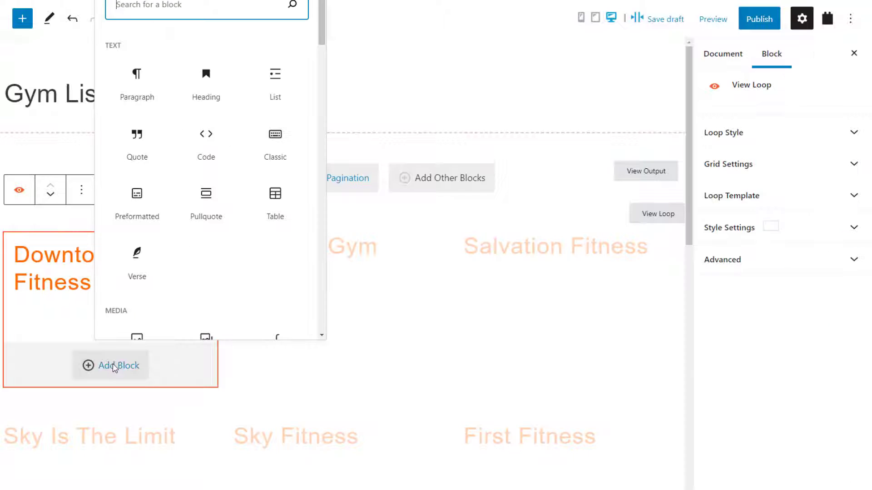
pyautogui.write('image')
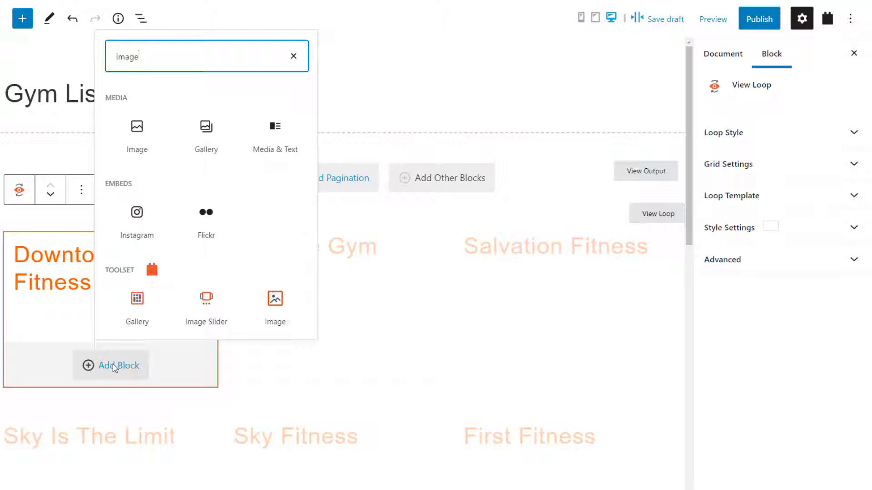
pyautogui.click(275, 303)
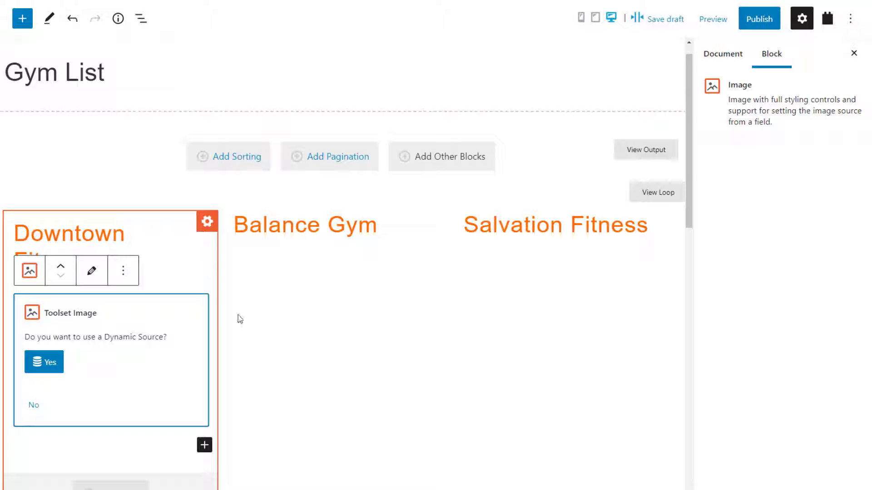
pyautogui.click(47, 362)
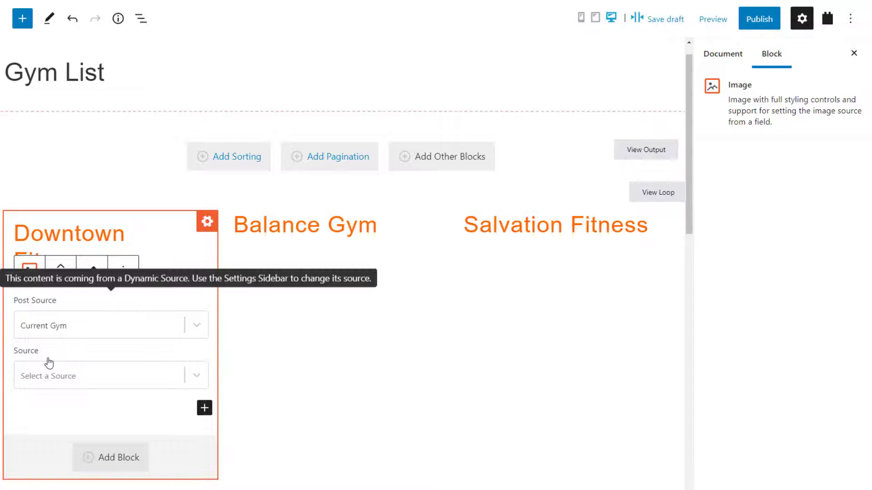
pyautogui.click(68, 375)
pyautogui.click(71, 422)
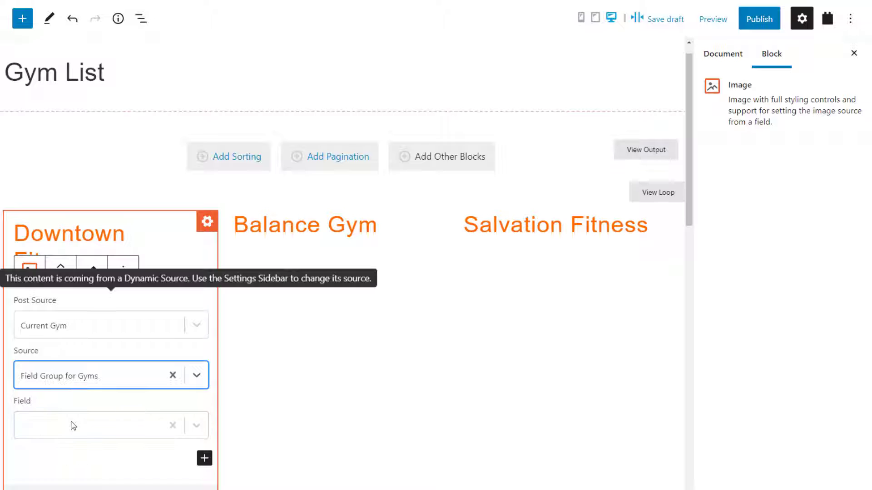
pyautogui.click(76, 431)
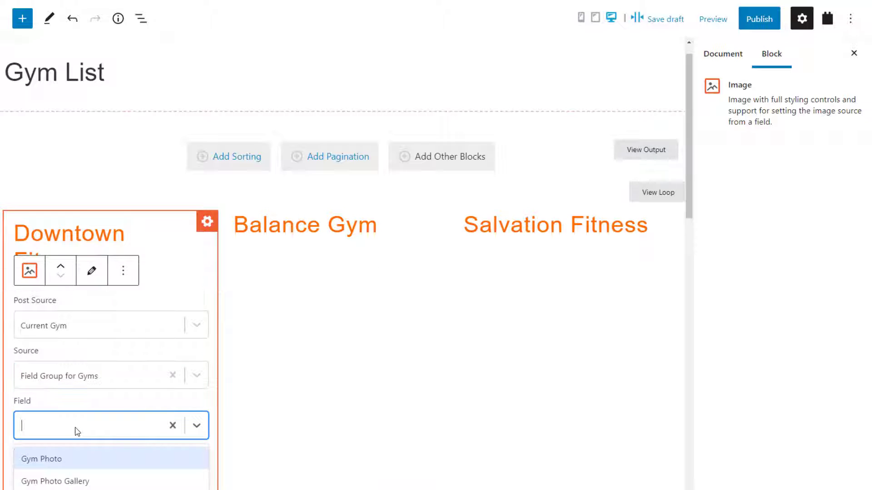
pyautogui.click(70, 460)
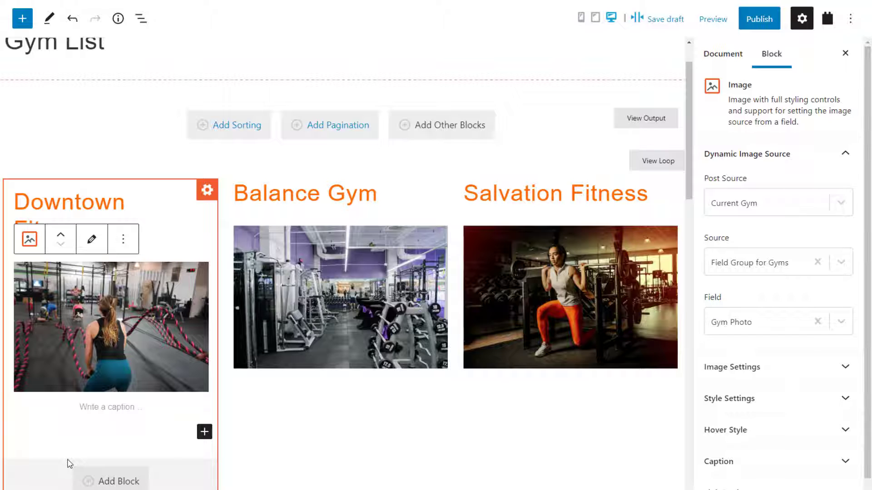
# - Give the gym photo a 2 px solid black border with a border radius of 5 on all corners
pyautogui.scroll(-2, 318, 393)
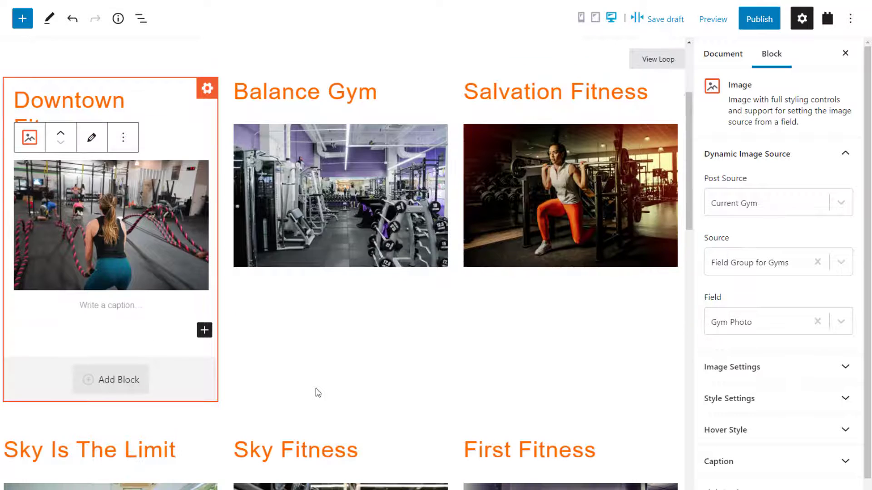
pyautogui.click(735, 407)
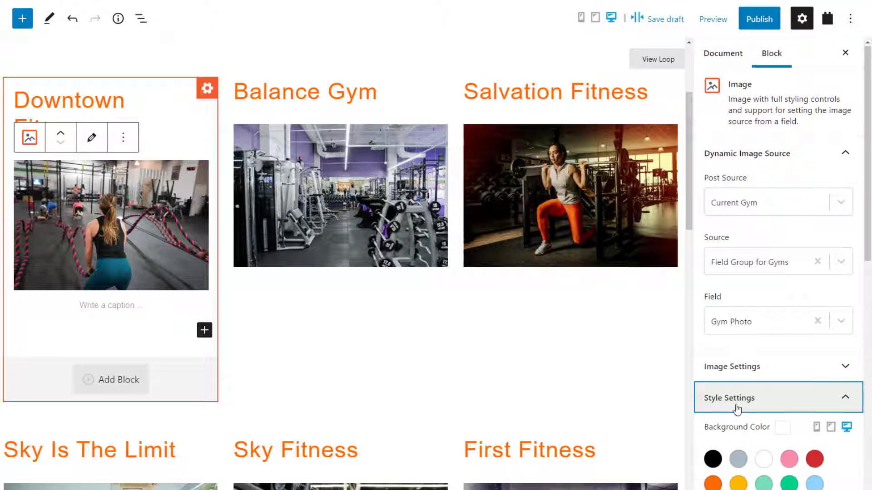
pyautogui.scroll(-8, 735, 408)
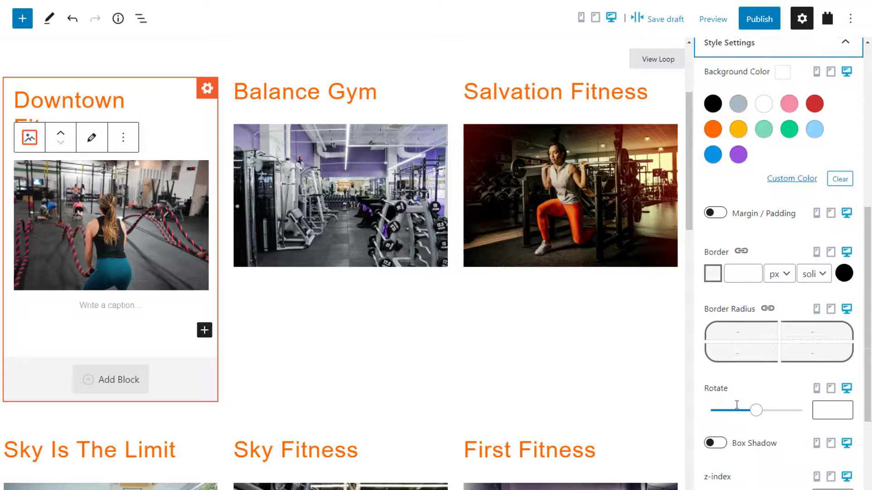
pyautogui.click(756, 271)
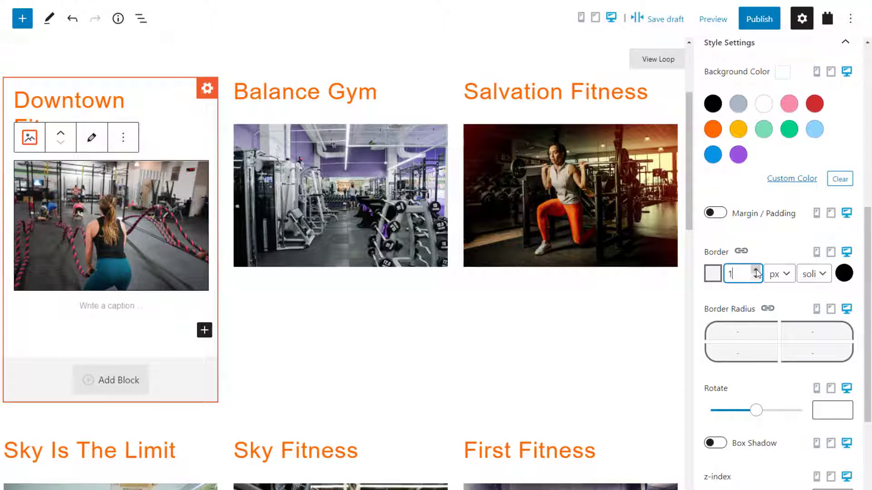
pyautogui.click(756, 270)
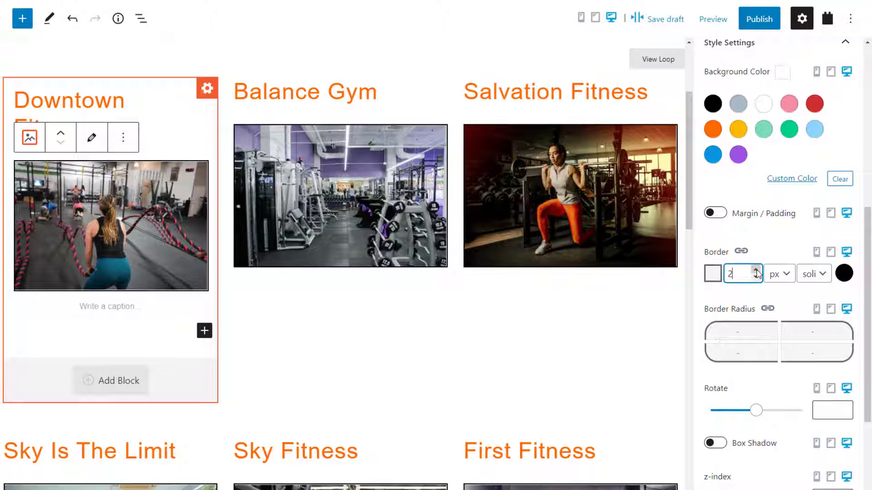
pyautogui.click(743, 331)
pyautogui.write('5')
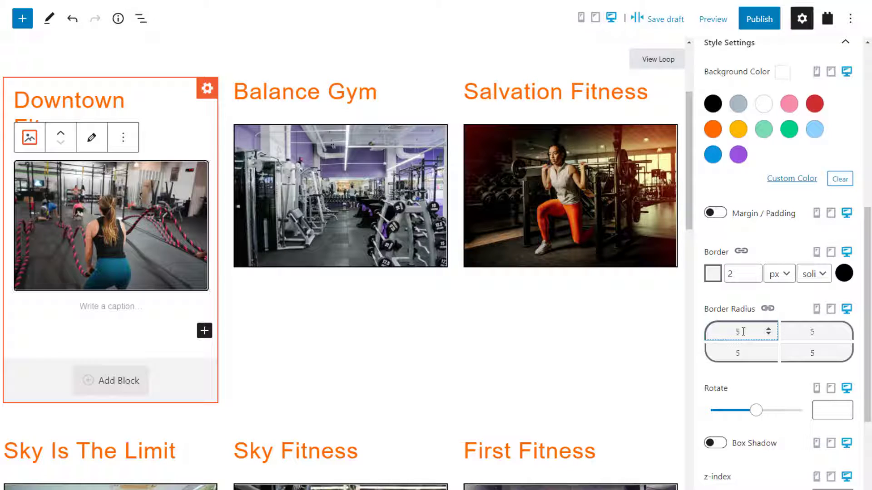
# - Set the gym photo's hover style scale to 109
pyautogui.scroll(-1, 781, 307)
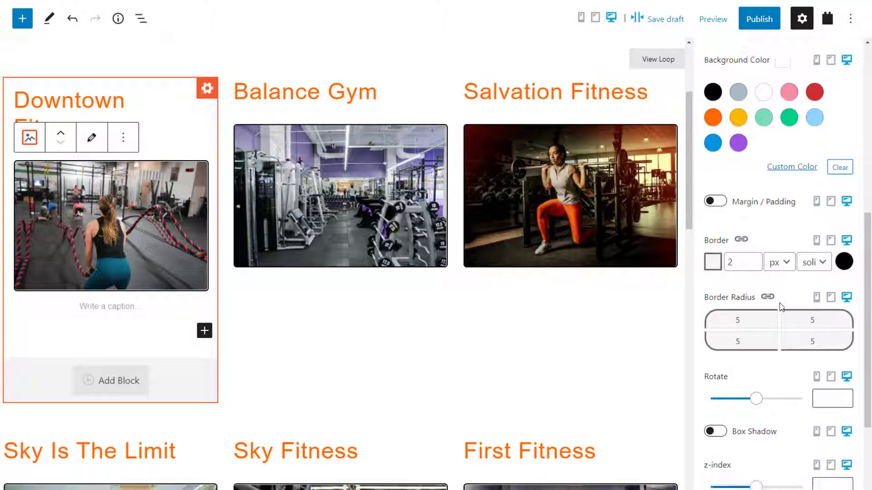
pyautogui.scroll(-4, 780, 307)
pyautogui.click(777, 401)
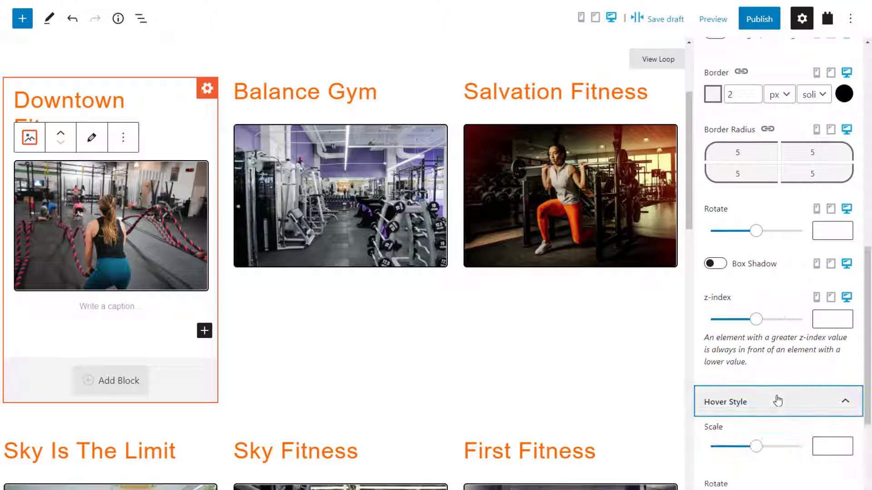
pyautogui.scroll(-5, 777, 400)
pyautogui.moveTo(756, 241); pyautogui.dragTo(762, 242)
pyautogui.moveTo(191, 283)
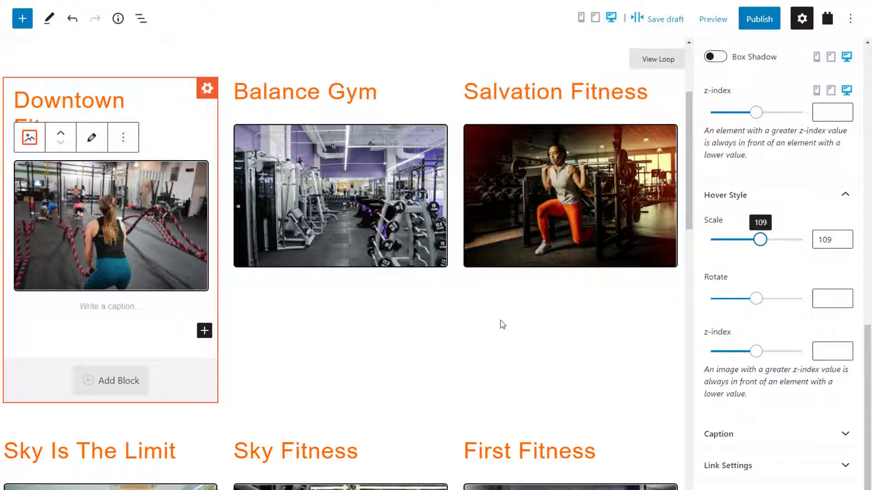
# - Link the gym photo to a dynamic source using the current gym's Post URL
pyautogui.click(741, 465)
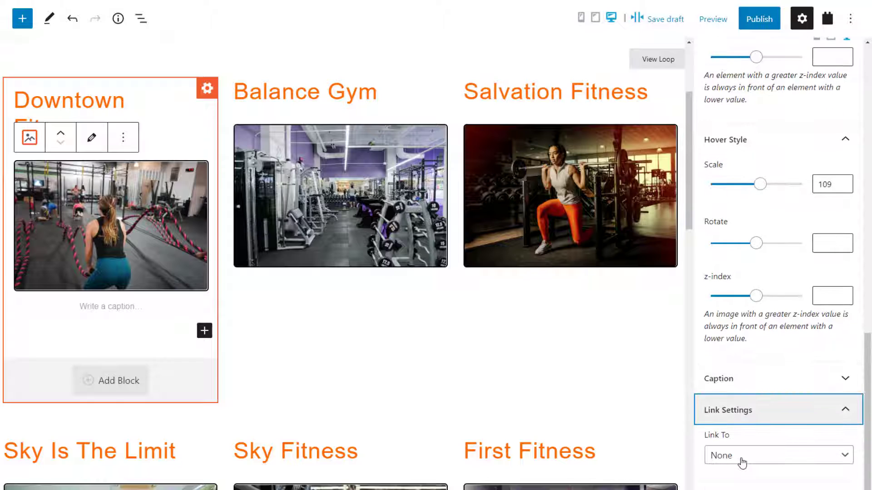
pyautogui.click(742, 458)
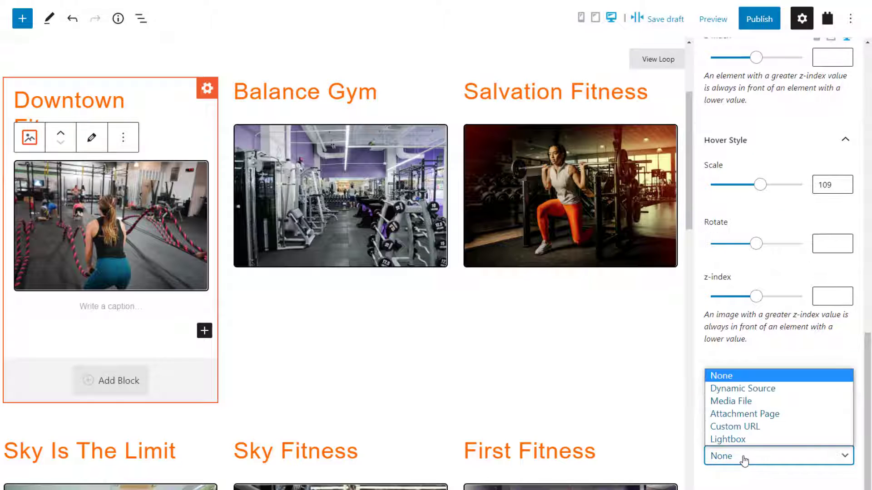
pyautogui.click(756, 391)
pyautogui.scroll(-3, 755, 390)
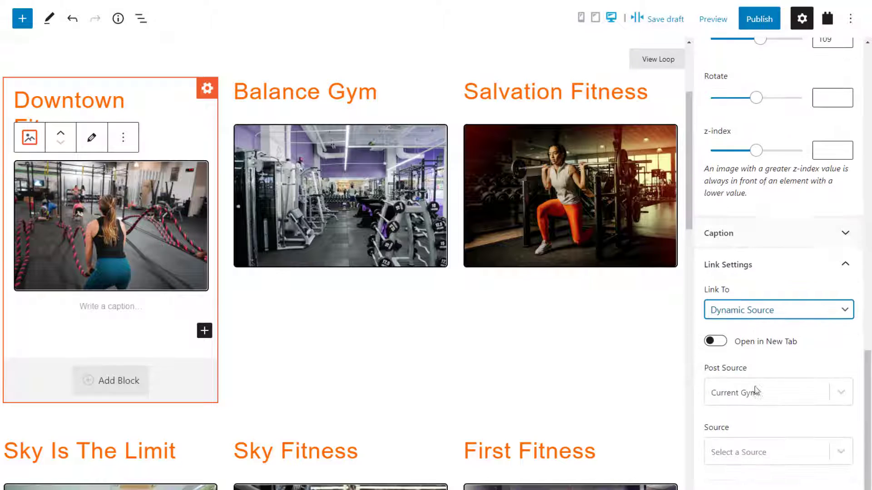
pyautogui.click(751, 450)
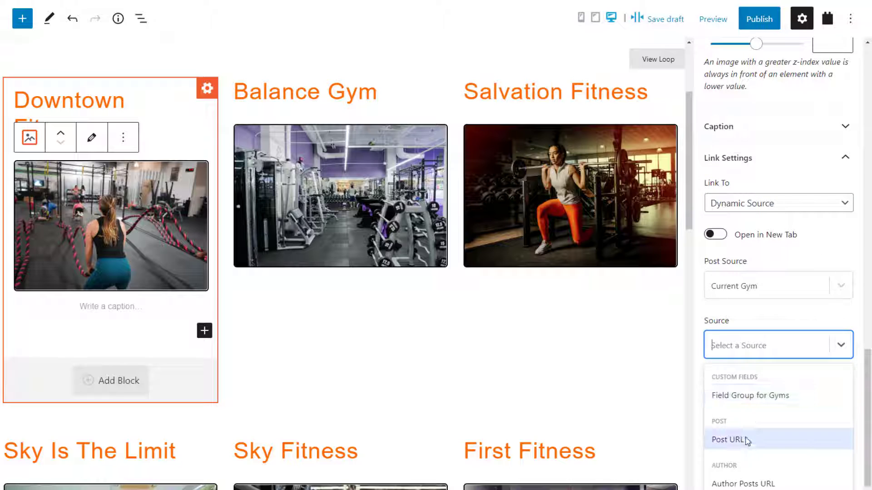
pyautogui.click(745, 440)
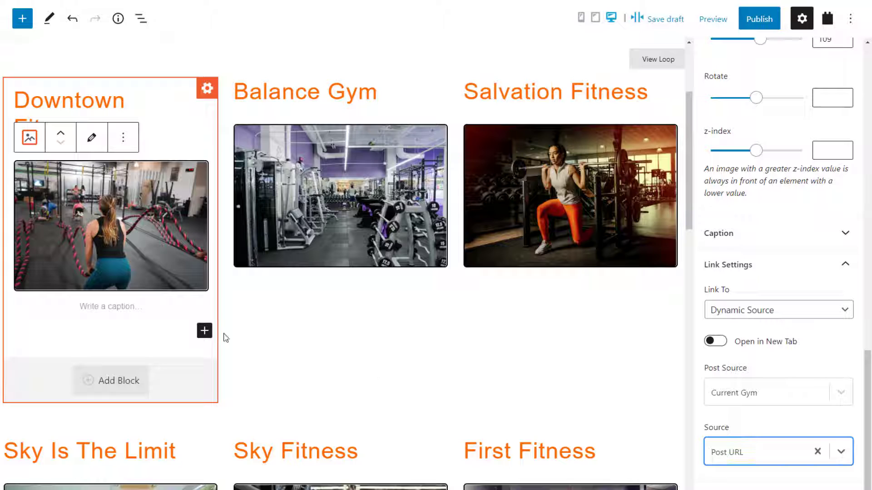
# - Add a Single Field block below the gym photo showing the Gym Types taxonomy as links to the term archive pages
pyautogui.click(204, 331)
pyautogui.write('sing')
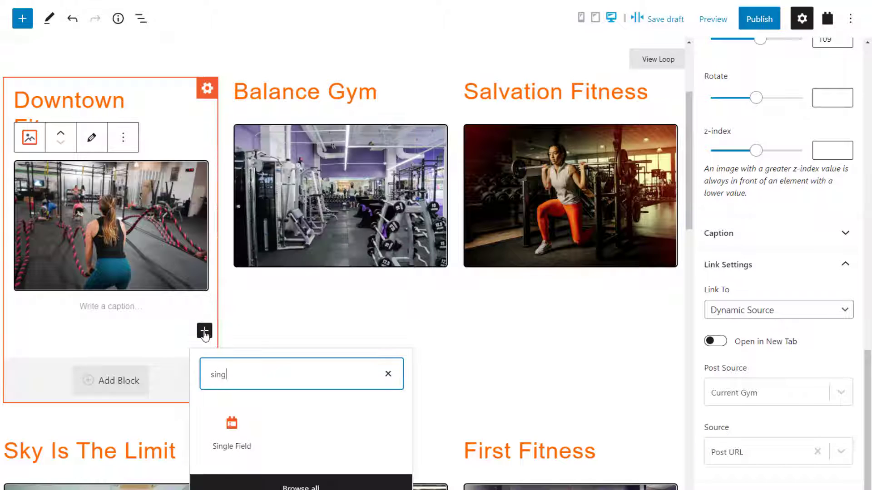
pyautogui.write('l')
pyautogui.click(235, 424)
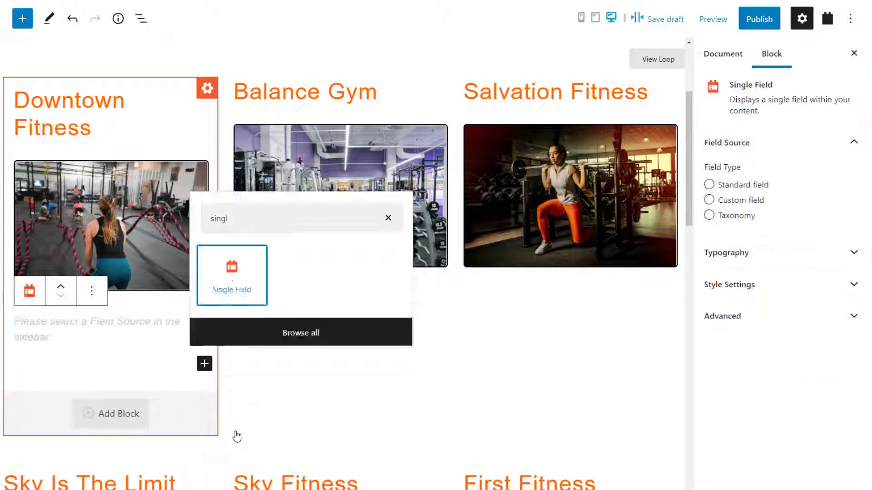
pyautogui.click(732, 217)
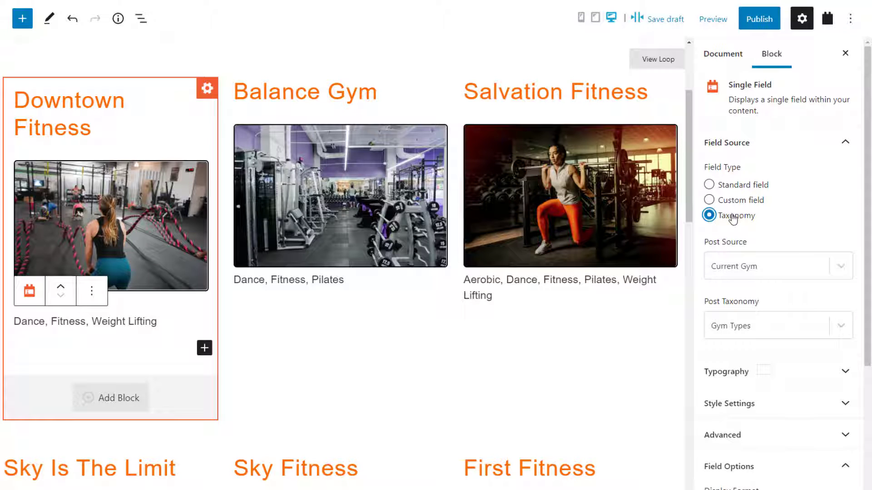
pyautogui.scroll(-5, 744, 305)
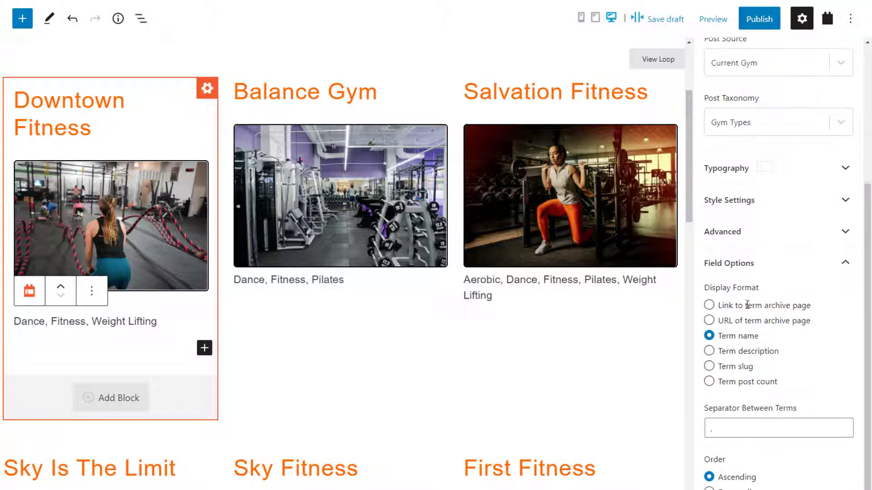
pyautogui.click(738, 307)
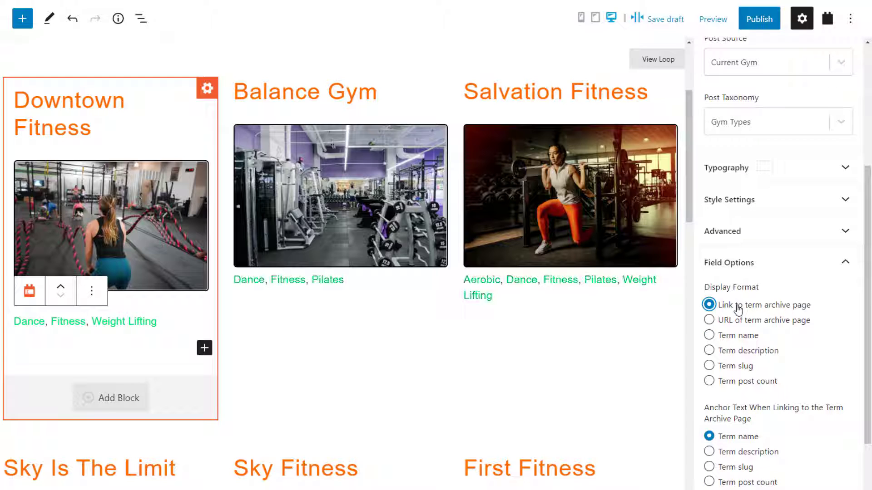
# - Publish the Gym List page and follow the Fitness term link under Salvation Fitness on the front end
pyautogui.click(757, 20)
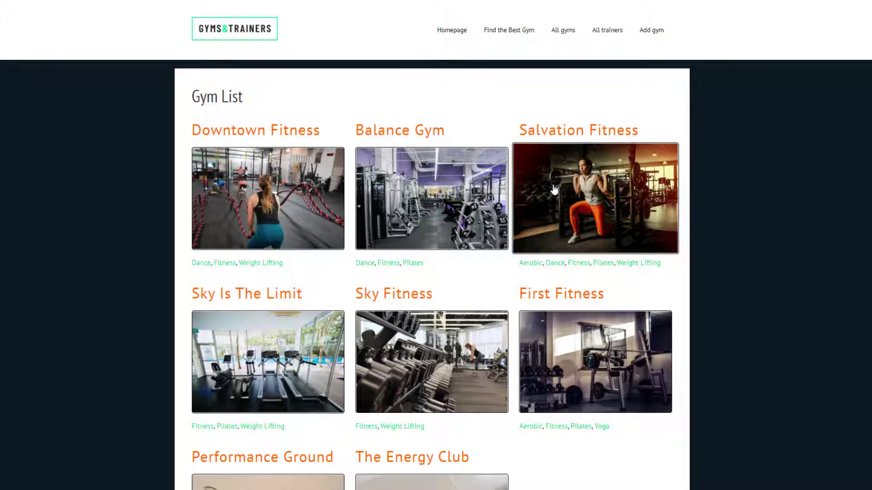
pyautogui.click(580, 264)
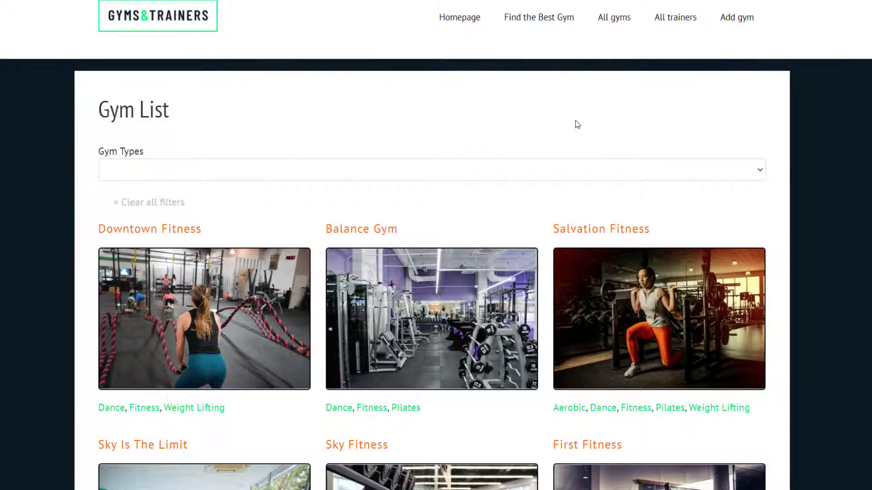
# - Filter the front-end gym list by the Yoga gym type
pyautogui.click(511, 171)
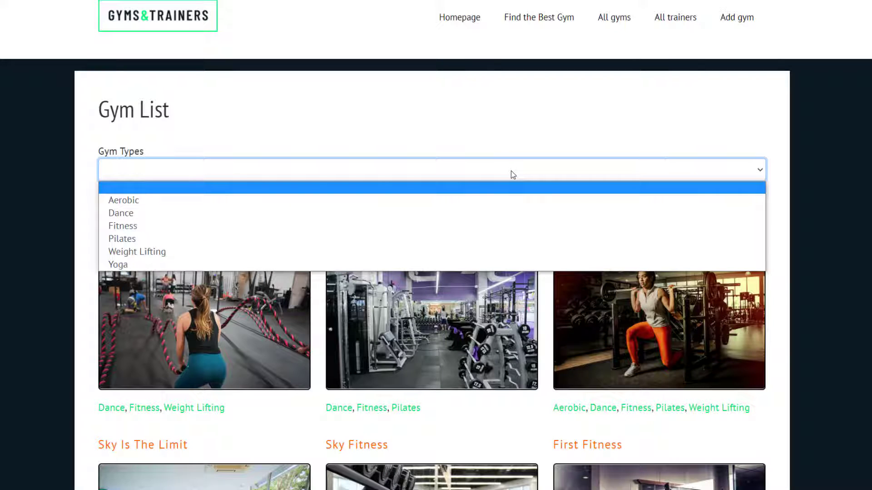
pyautogui.click(488, 265)
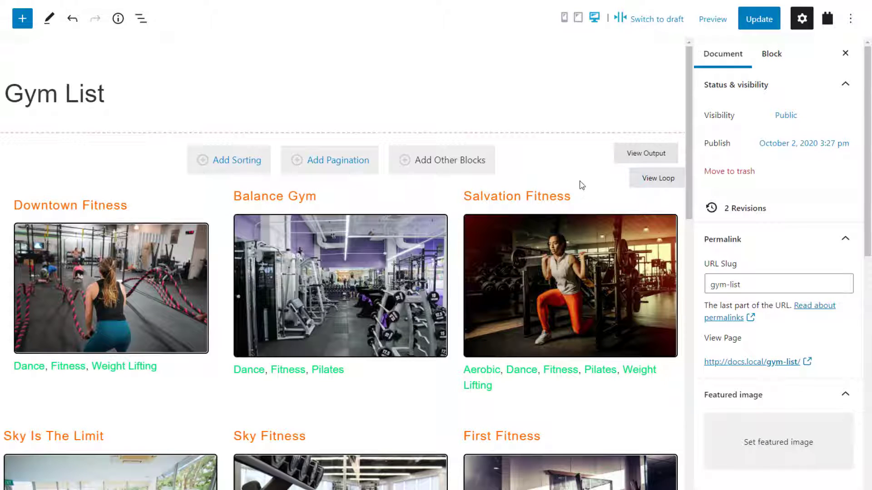
# - Enable the Search element for the gym list View on the Gym List page
pyautogui.click(141, 18)
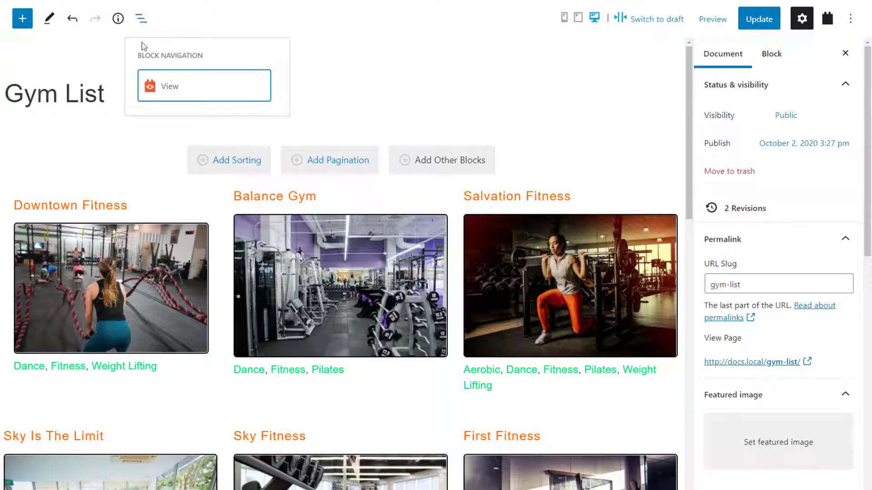
pyautogui.click(152, 86)
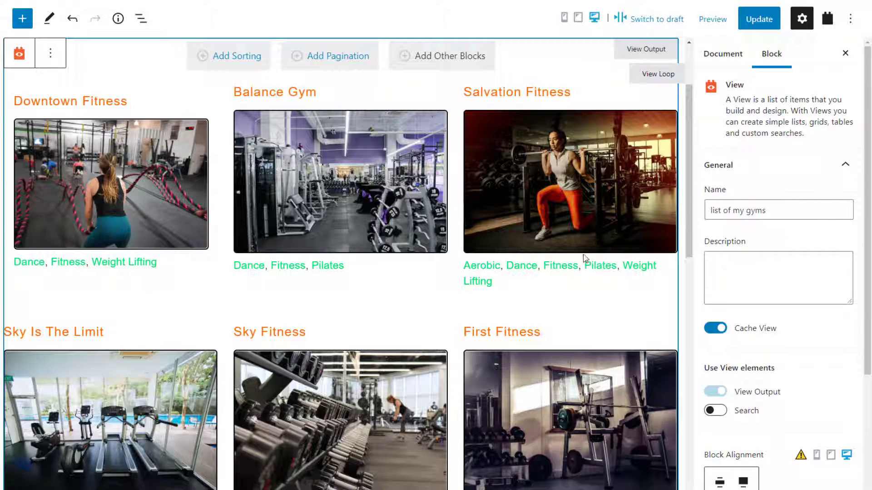
pyautogui.scroll(-4, 726, 341)
pyautogui.click(721, 225)
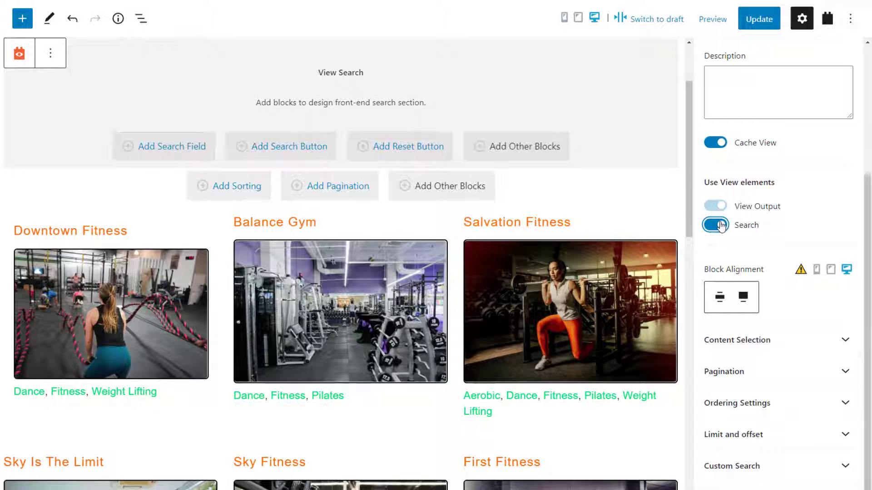
# - Add a custom search filter for the Gym Types taxonomy to the View's search section
pyautogui.click(166, 144)
pyautogui.click(165, 168)
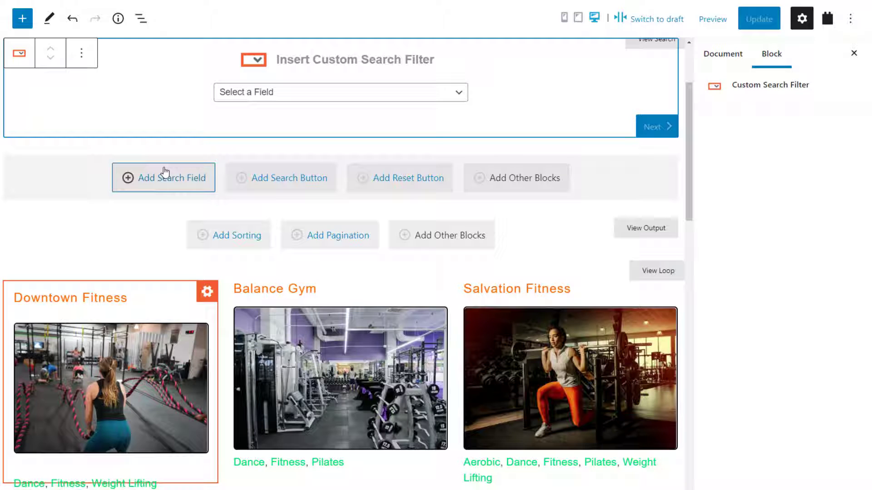
pyautogui.click(275, 97)
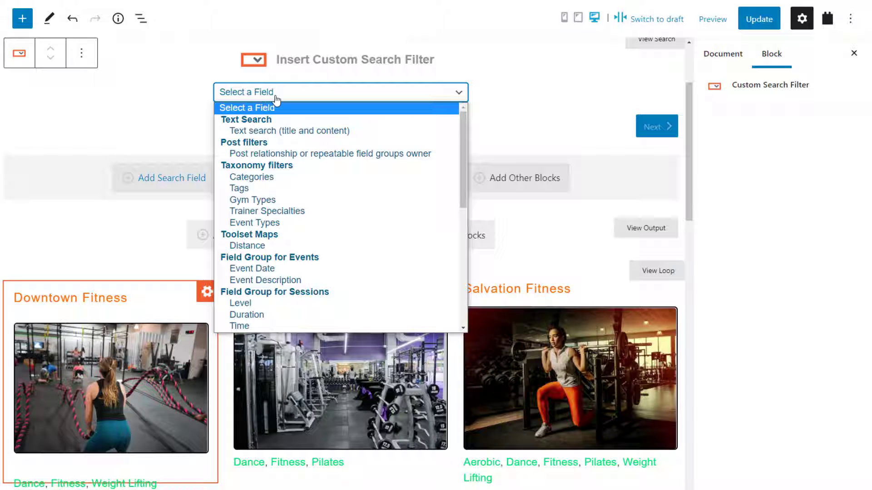
pyautogui.click(271, 202)
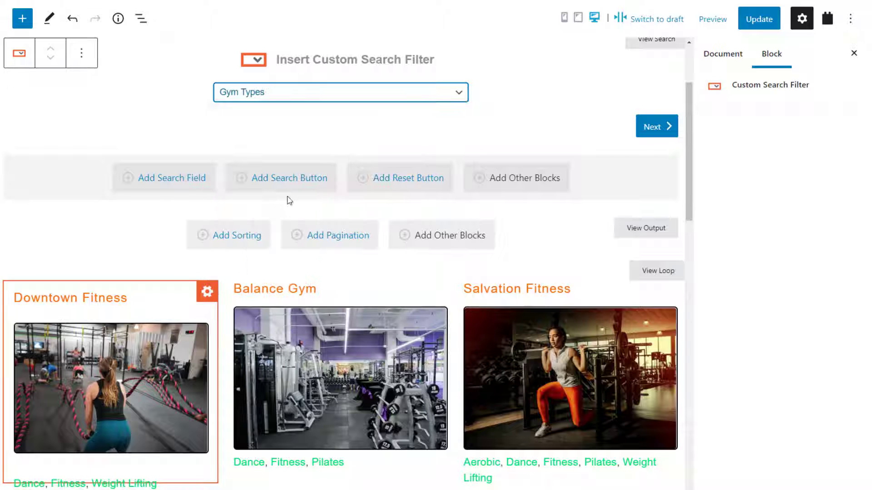
pyautogui.click(656, 127)
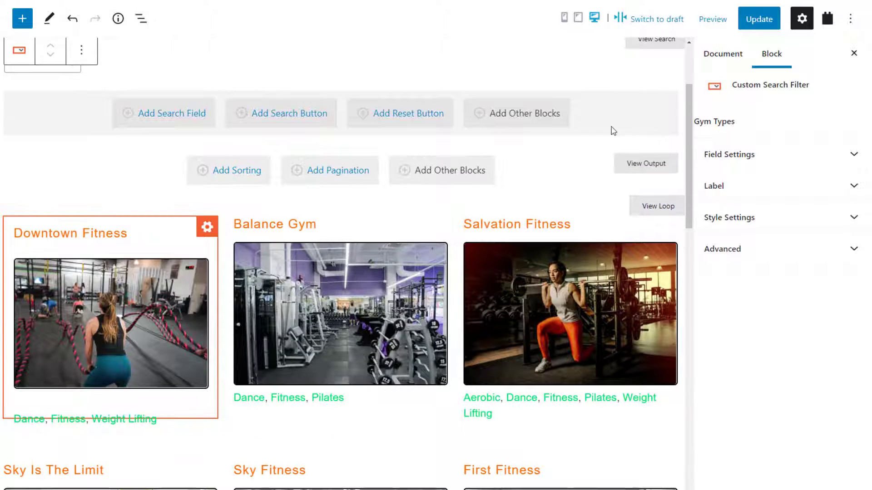
pyautogui.scroll(1, 613, 131)
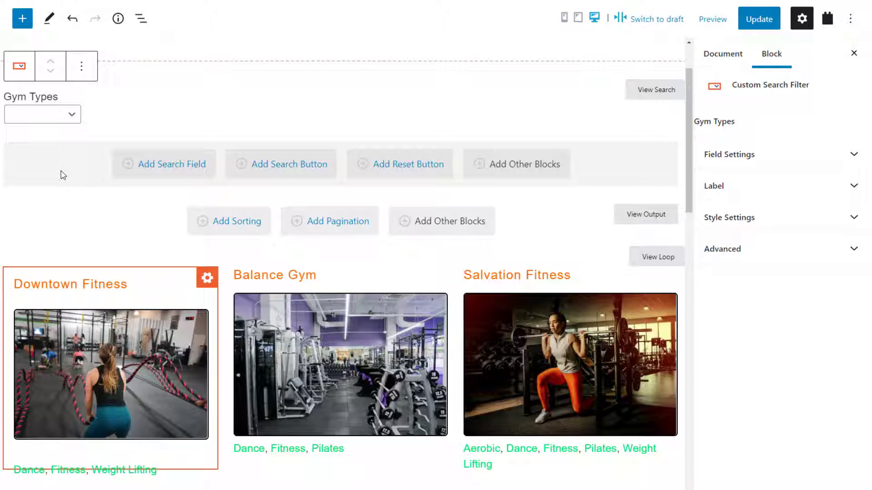
# - Set the View's custom search to AJAX refresh when changing any filter, and add a reset button to the search section
pyautogui.click(141, 19)
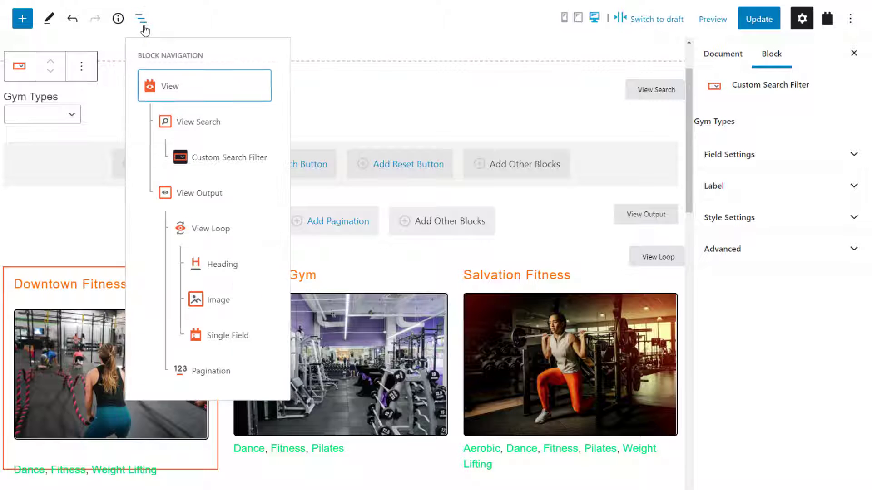
pyautogui.click(173, 96)
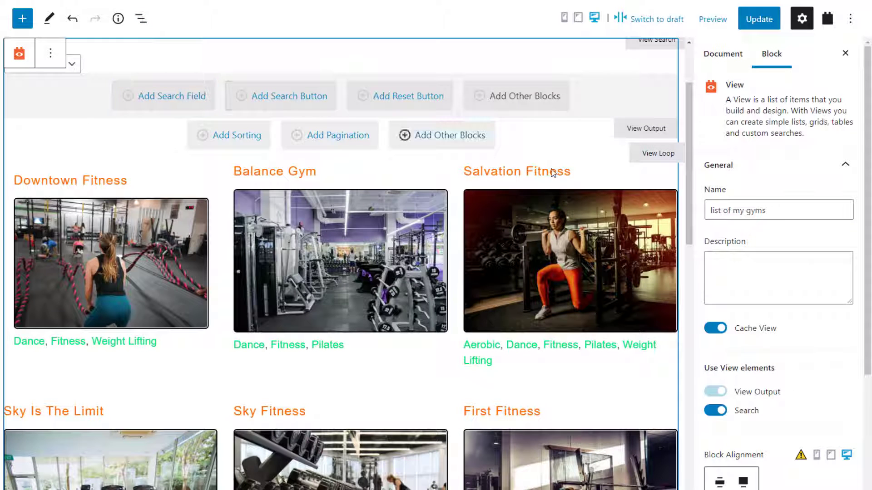
pyautogui.scroll(-4, 792, 297)
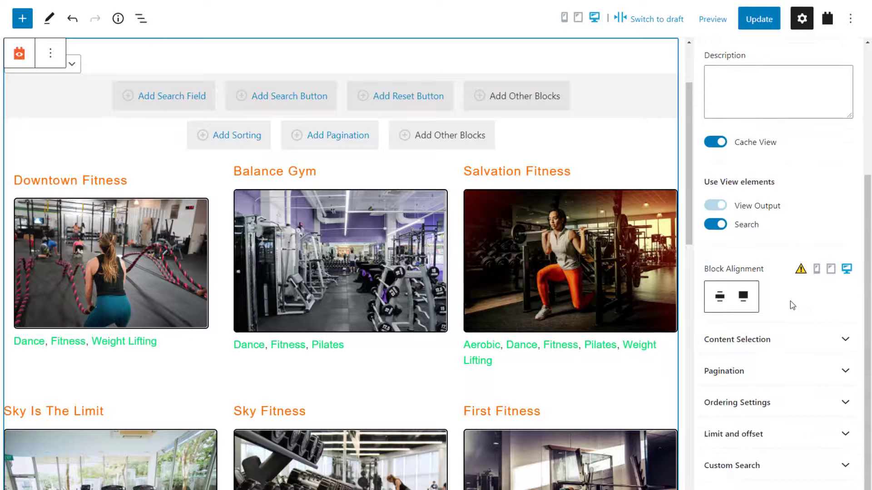
pyautogui.click(772, 465)
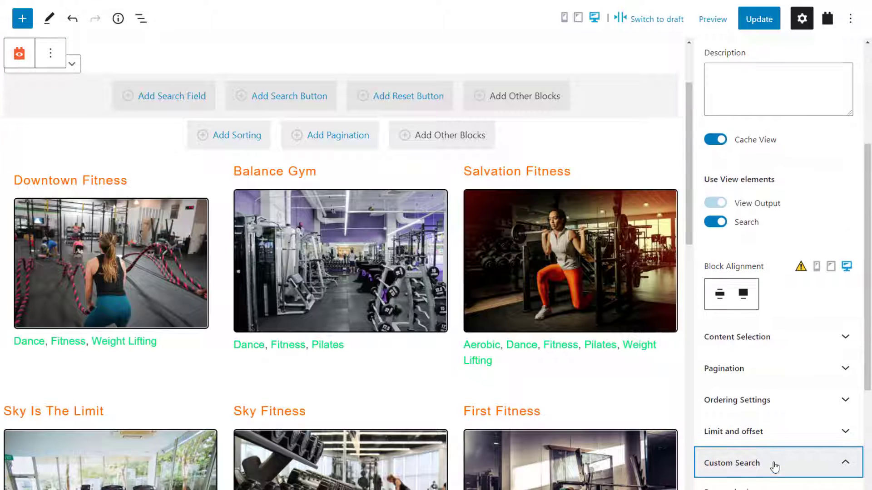
pyautogui.click(750, 350)
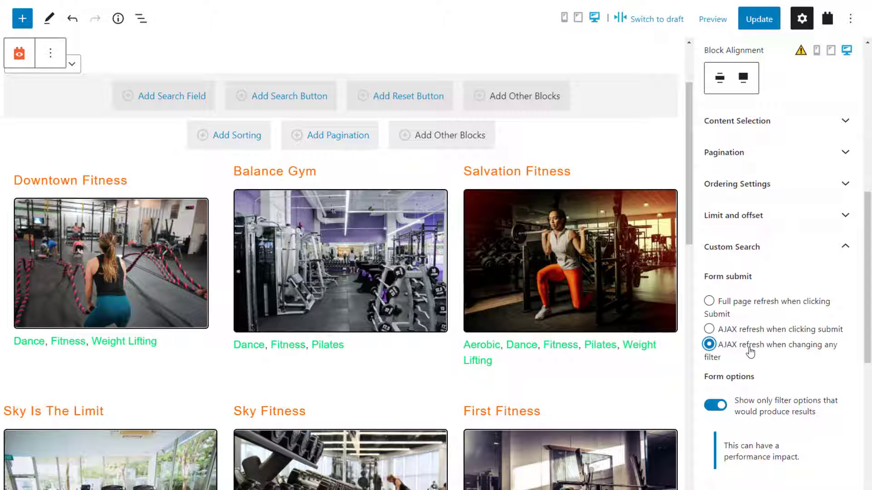
pyautogui.click(395, 107)
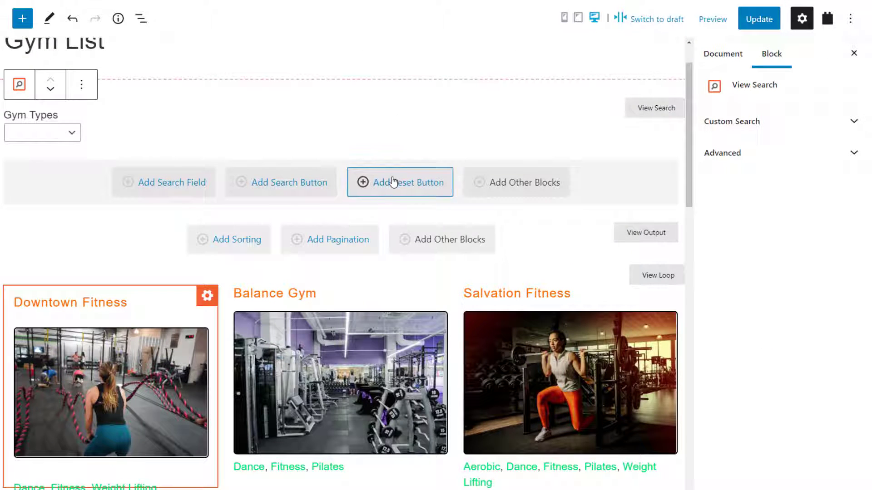
pyautogui.click(394, 182)
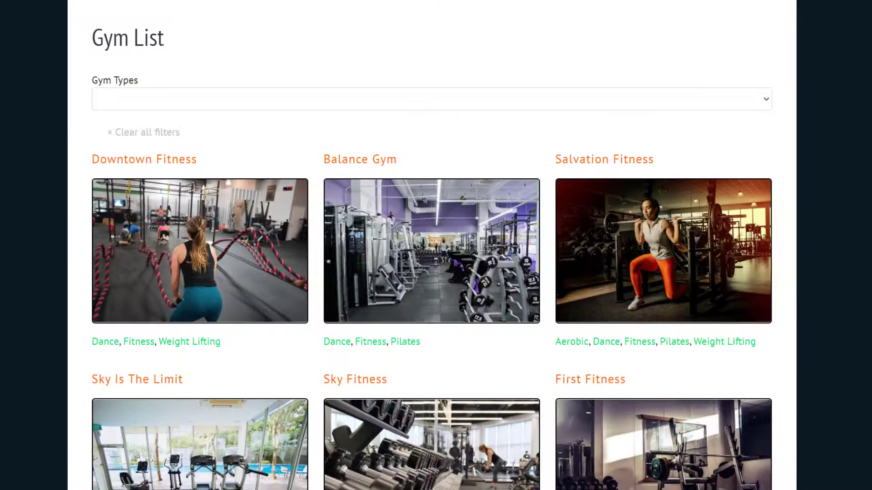
# - Test the front-end Gym List search by filtering for the Aerobic gym type and for Dance
pyautogui.click(515, 107)
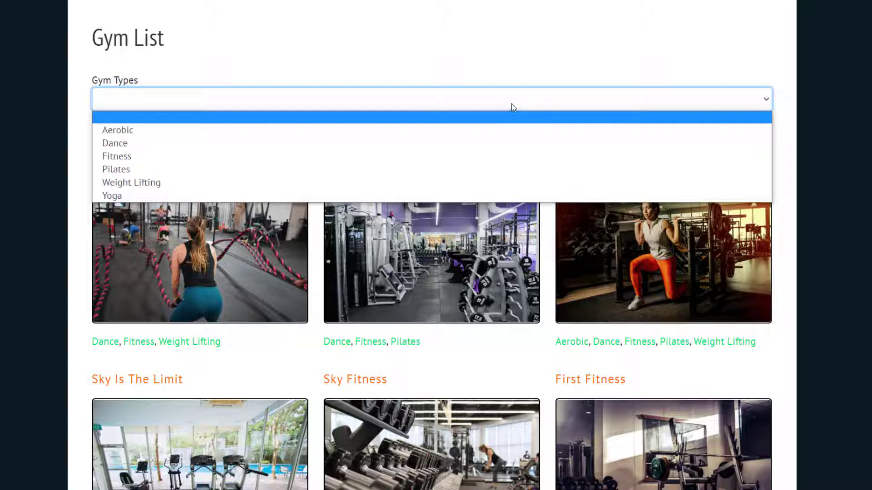
pyautogui.click(488, 130)
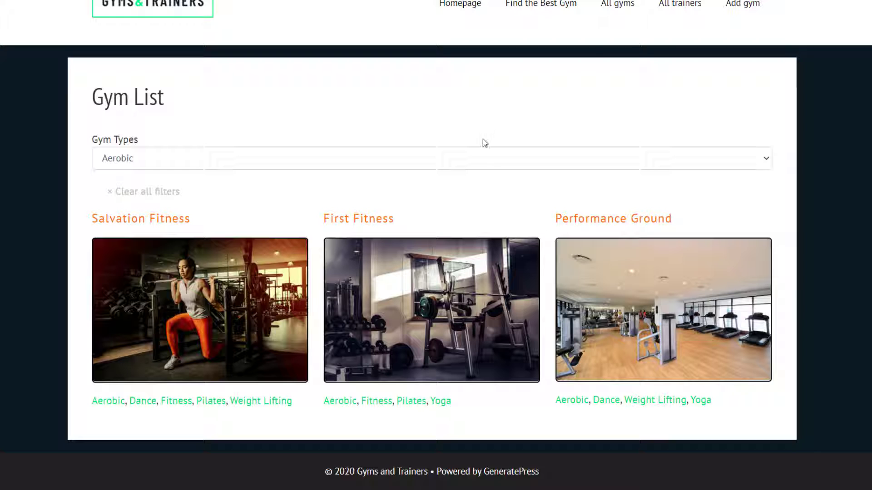
pyautogui.click(483, 156)
pyautogui.click(460, 200)
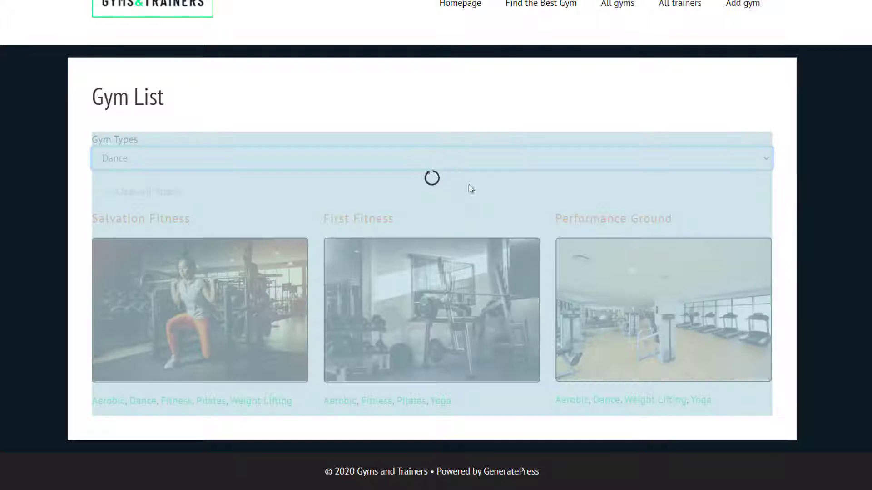
pyautogui.scroll(-1, 507, 90)
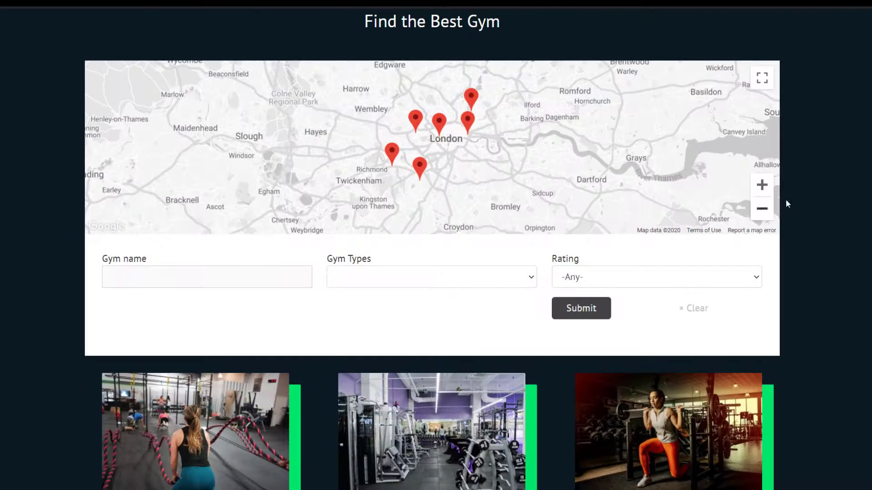
# - Search the Find the Best Gym page for Aerobic gyms rated 4 and above and view the results
pyautogui.click(519, 277)
pyautogui.click(503, 302)
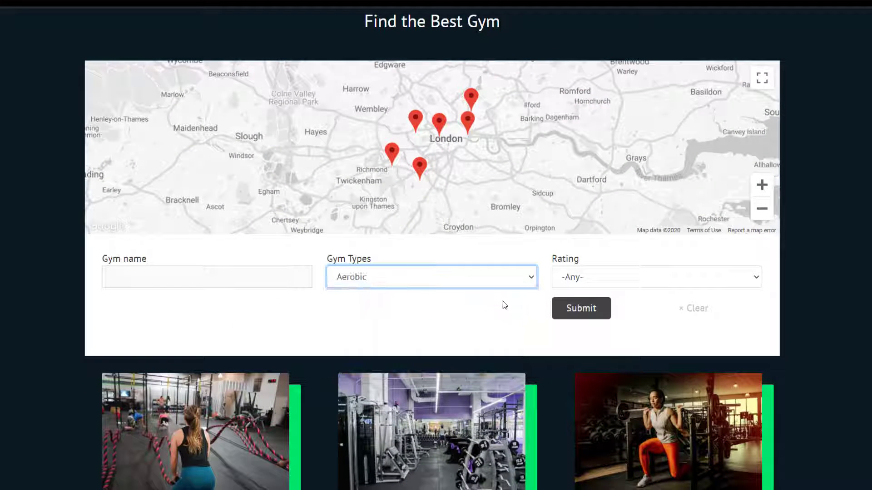
pyautogui.click(588, 278)
pyautogui.click(582, 320)
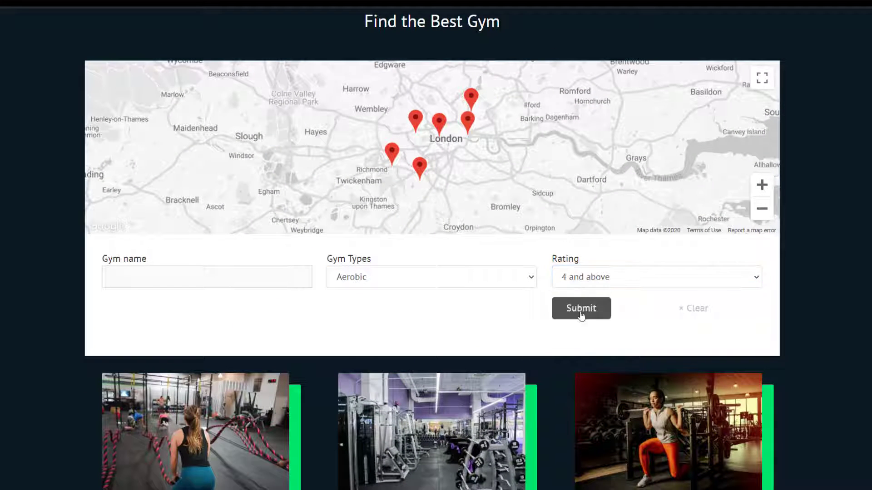
pyautogui.click(588, 308)
pyautogui.scroll(-7, 696, 266)
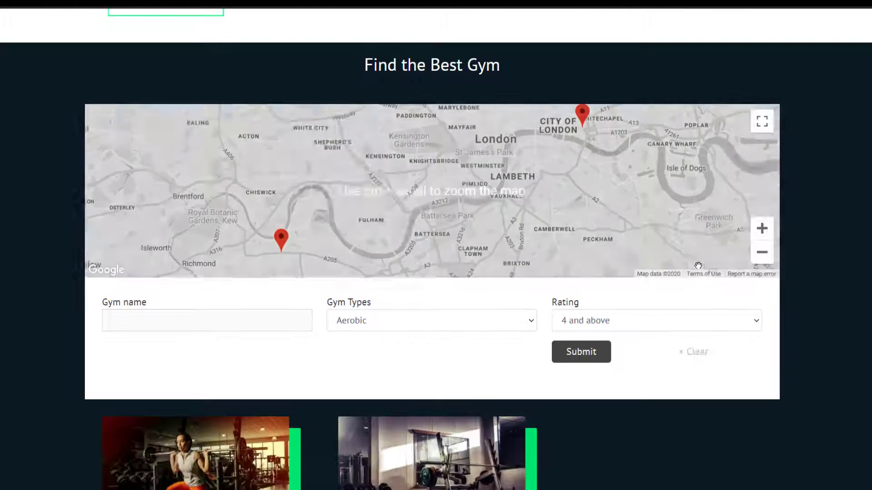
pyautogui.scroll(-2, 699, 266)
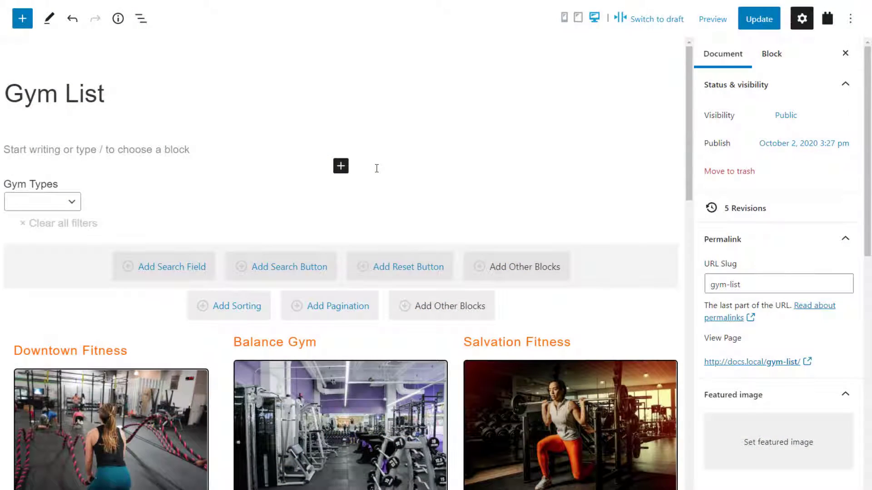
# - Insert a Map block above the gym View on the Gym List page
pyautogui.click(341, 167)
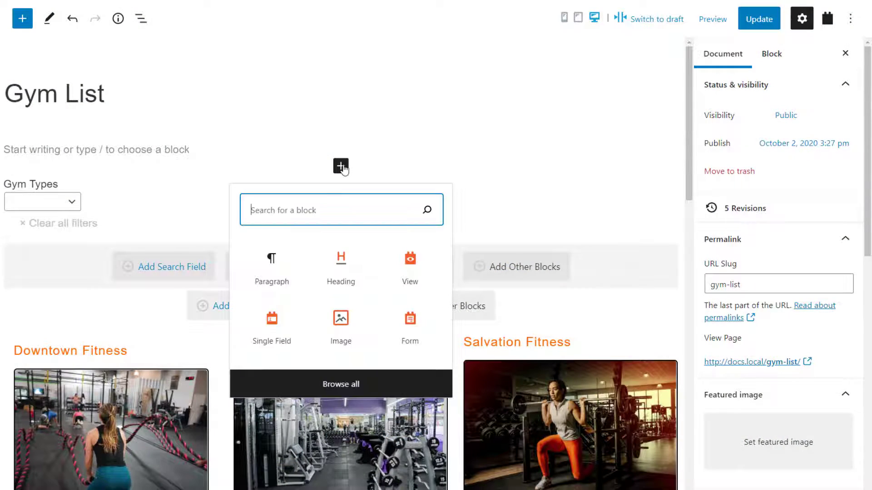
pyautogui.write('map')
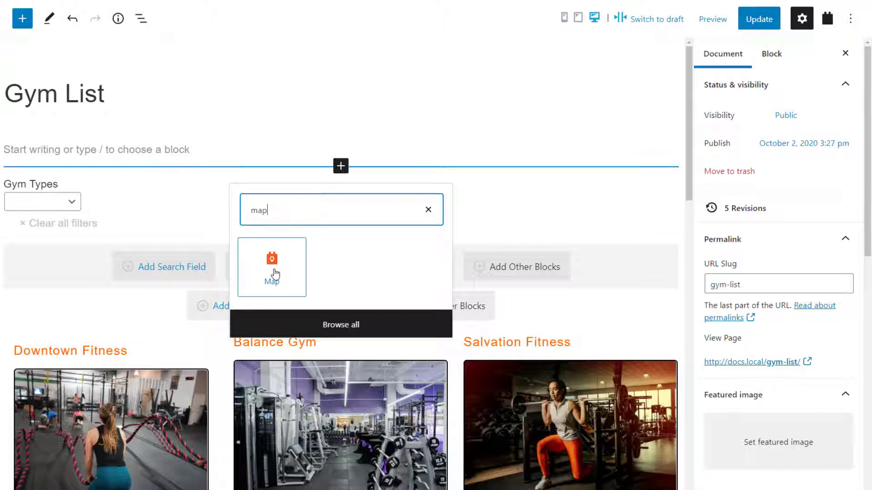
pyautogui.click(275, 274)
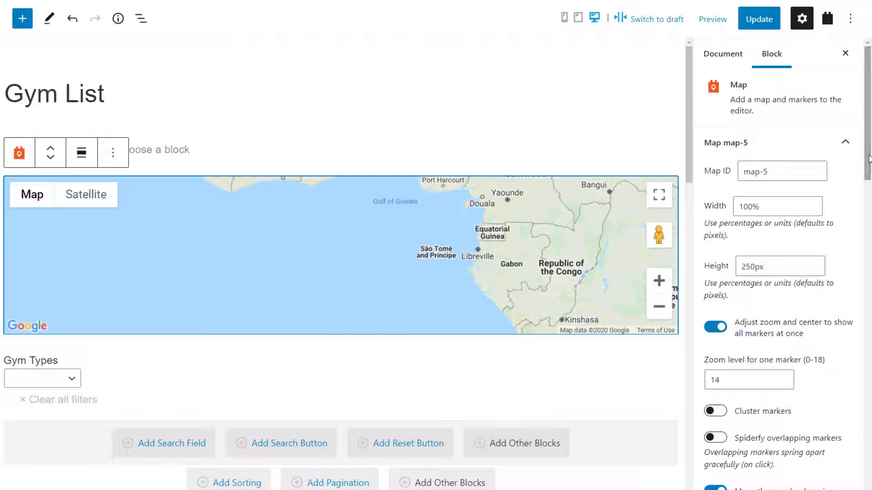
# - Set the map's height to 300px and its marker source to View block
pyautogui.moveTo(869, 159); pyautogui.dragTo(869, 183)
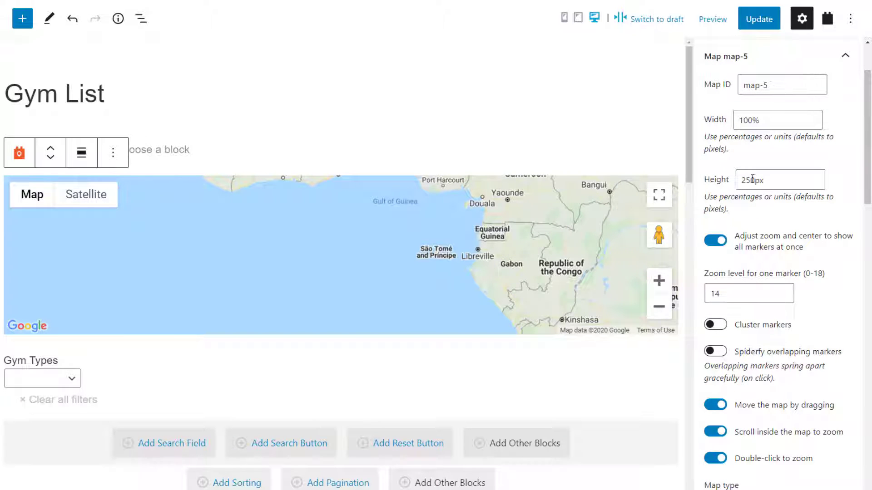
pyautogui.moveTo(752, 179); pyautogui.dragTo(726, 183)
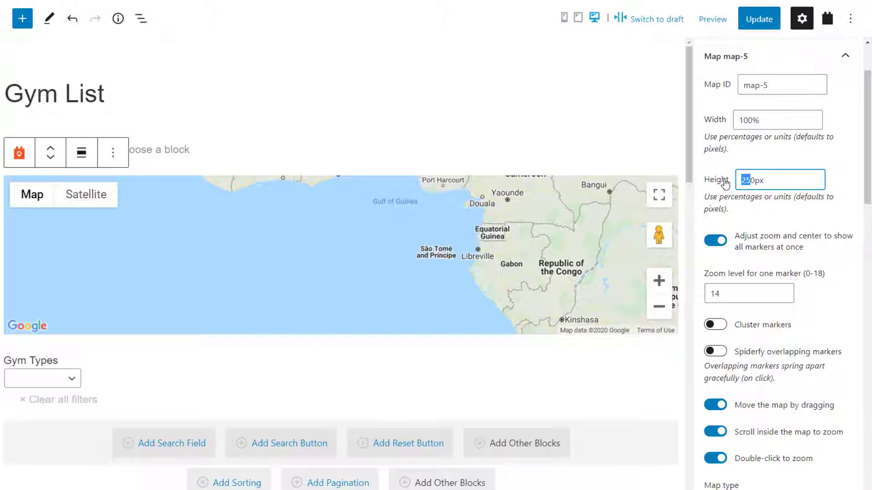
pyautogui.write('30')
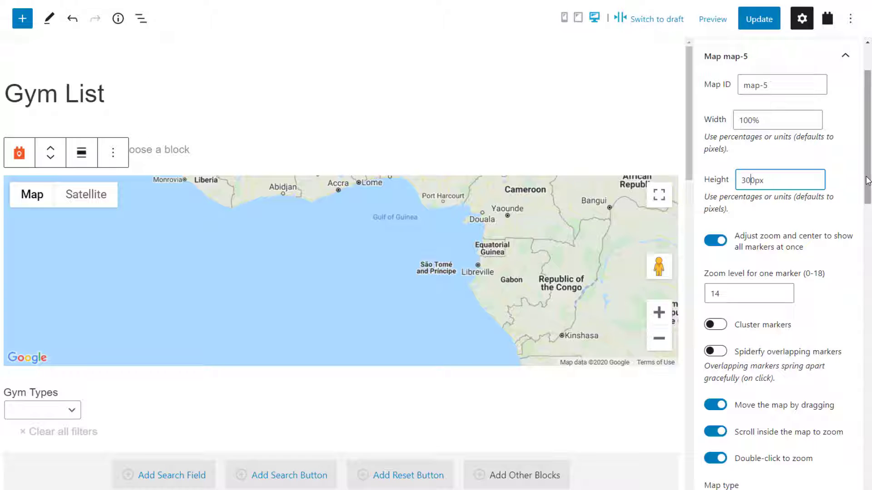
pyautogui.moveTo(868, 181); pyautogui.dragTo(870, 479)
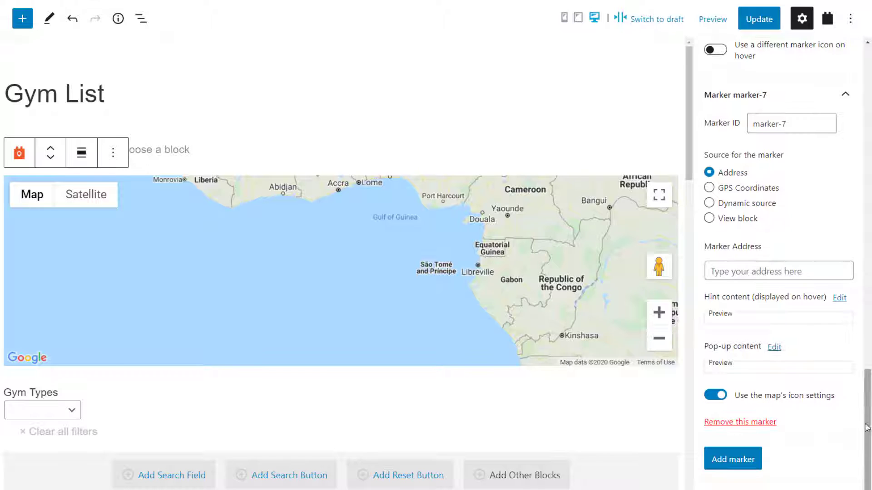
pyautogui.click(736, 220)
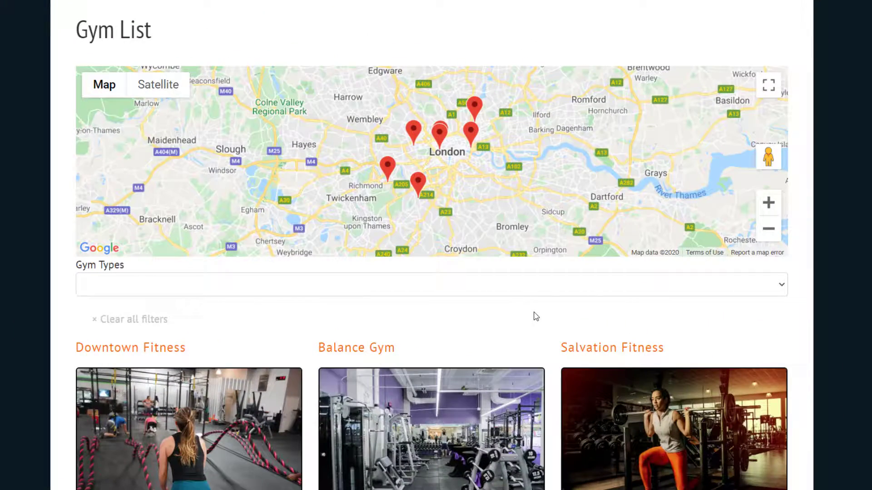
# - Filter the front-end gym map and list by the Aerobic gym type
pyautogui.click(497, 293)
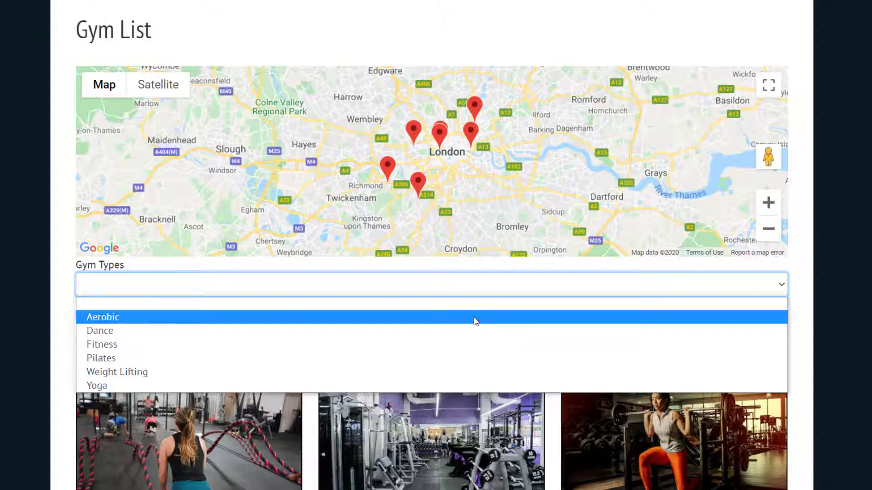
pyautogui.click(475, 317)
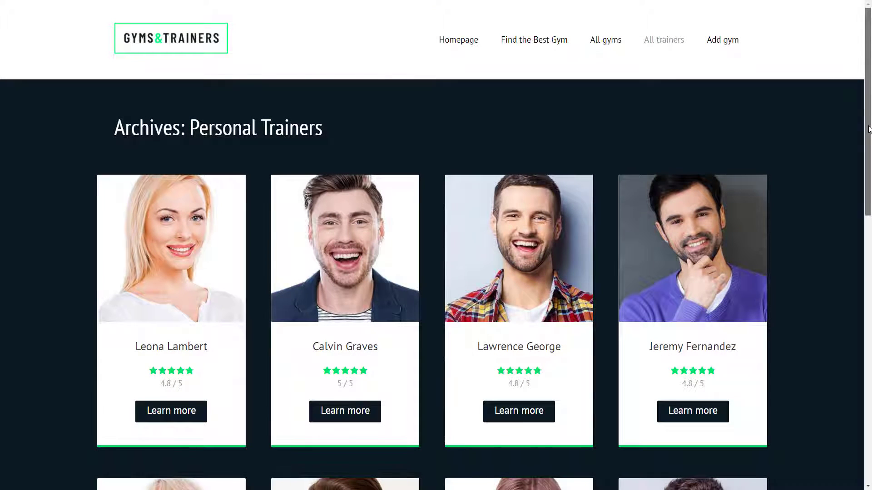
# - Browse the Personal Trainers archive and follow the Aerobic term link under Salvation Fitness in the gyms archive
pyautogui.moveTo(869, 130); pyautogui.dragTo(868, 377)
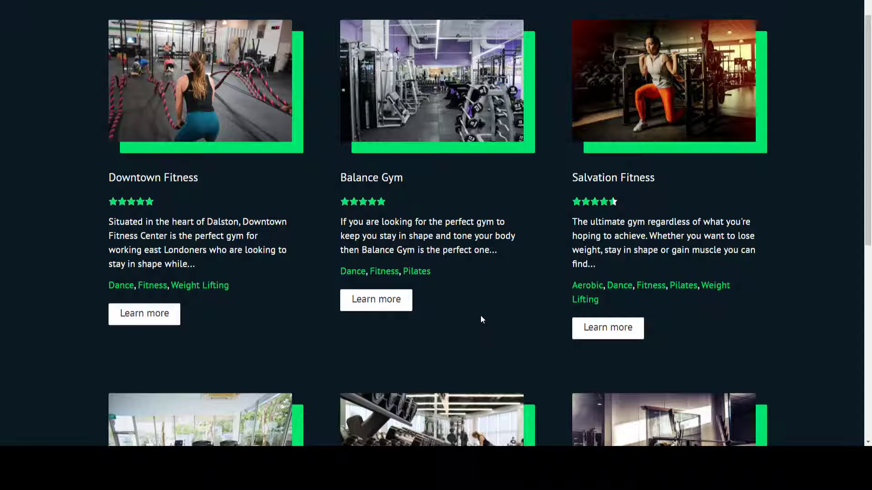
pyautogui.click(592, 286)
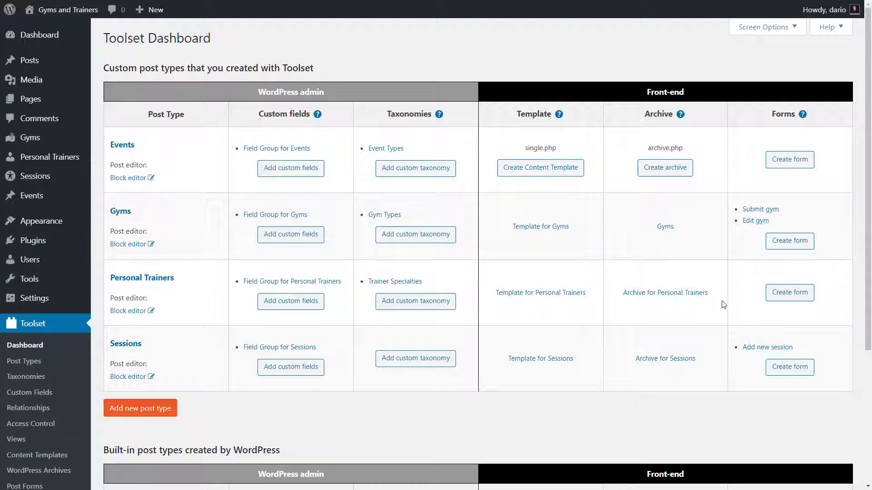
# - Open the Personal Trainers archive for editing and inspect the dynamic sources of its trainer photo, title and rating blocks
pyautogui.click(666, 295)
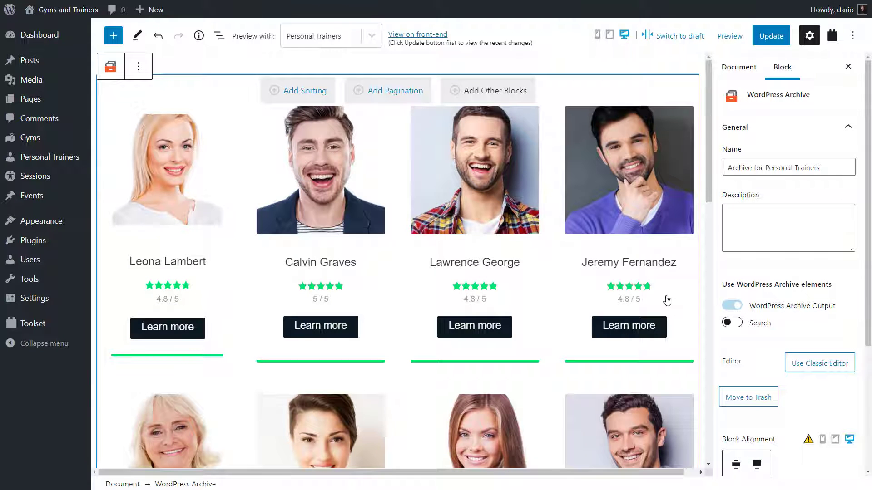
pyautogui.click(197, 195)
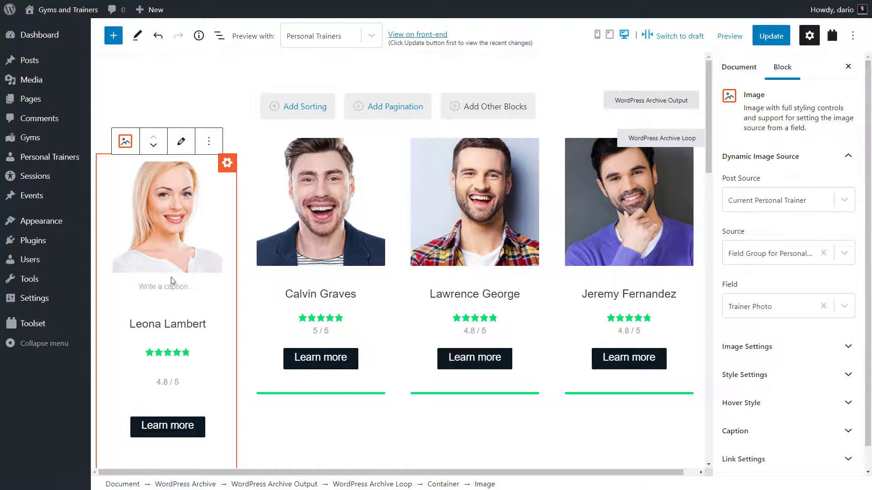
pyautogui.click(167, 322)
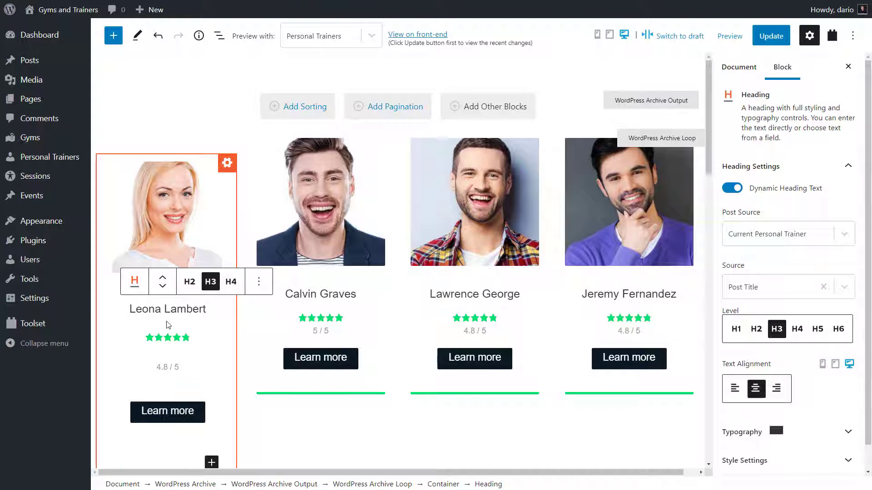
pyautogui.click(168, 342)
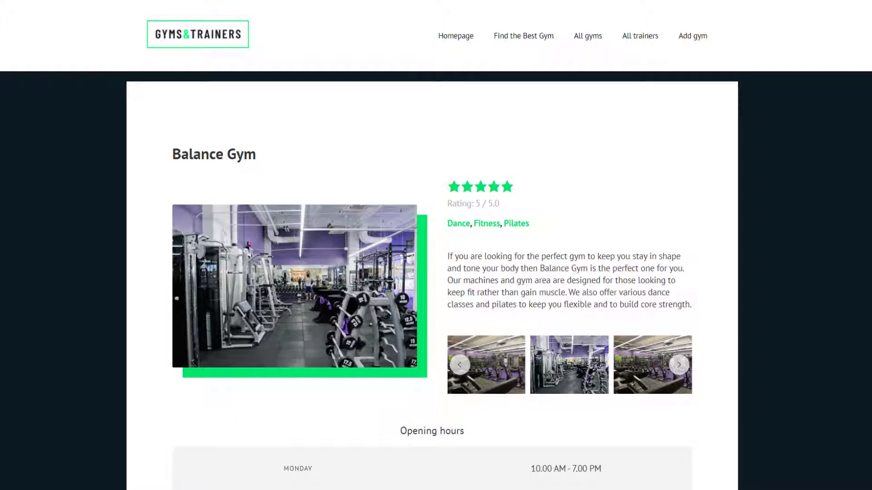
# - Review the front-end pages of Balance Gym, Sky Is The Limit and a personal trainer, including opening hours, map and related gyms
pyautogui.scroll(-5, 432, 272)
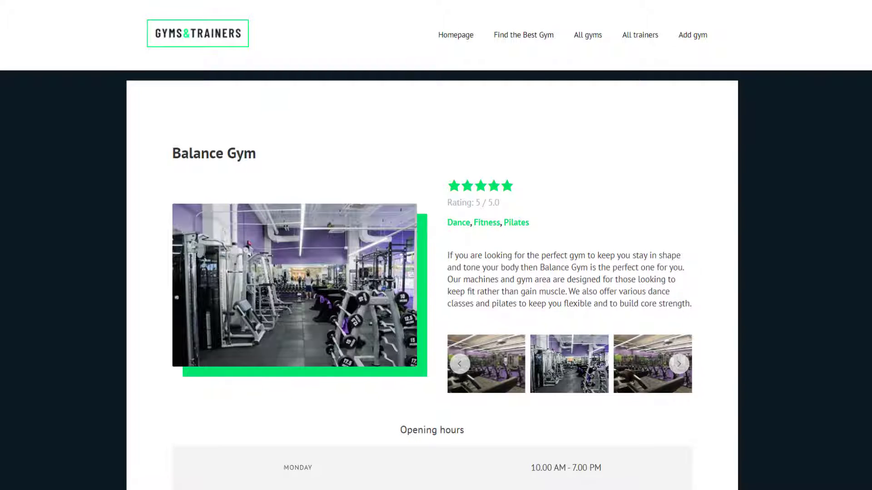
pyautogui.scroll(-7, 432, 273)
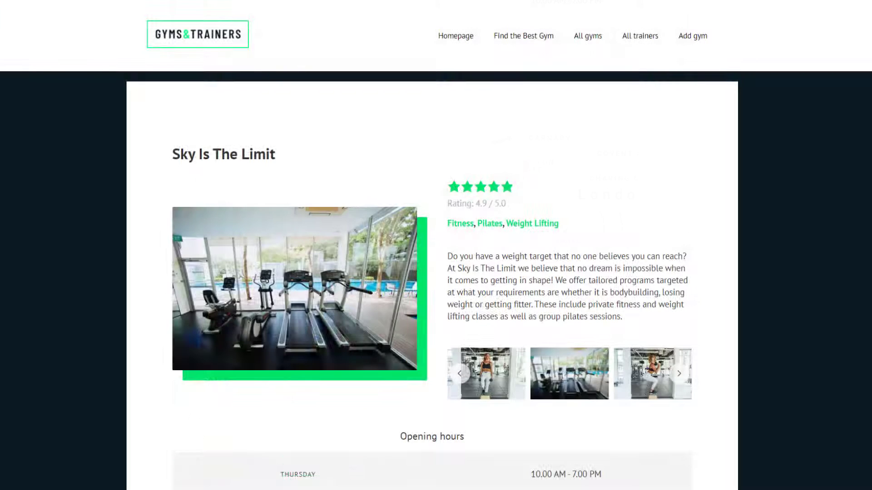
pyautogui.scroll(-6, 432, 272)
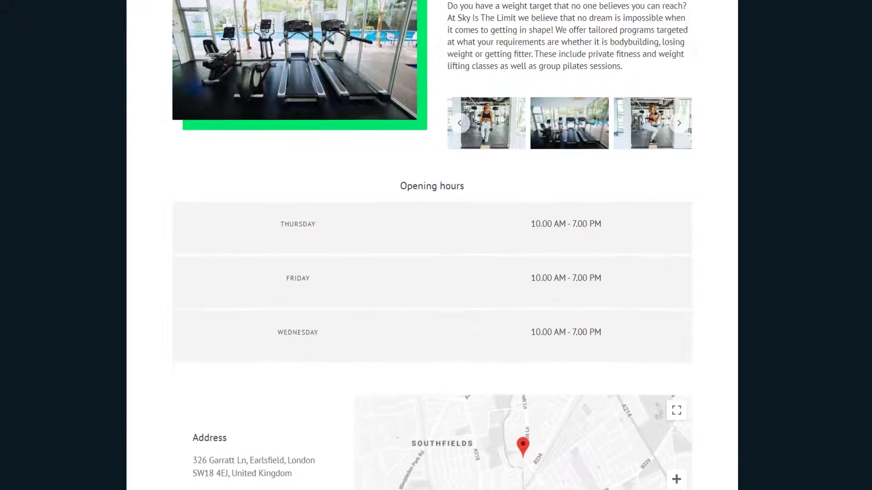
pyautogui.scroll(-7, 867, 271)
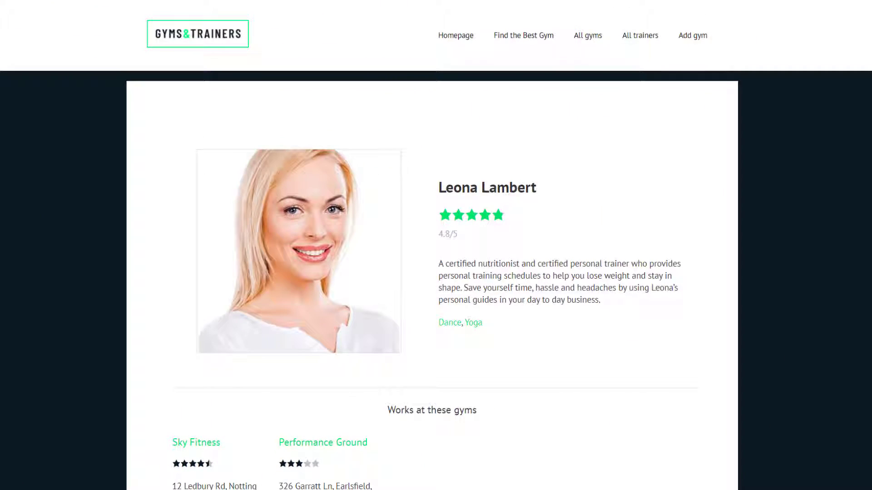
pyautogui.scroll(-1, 435, 272)
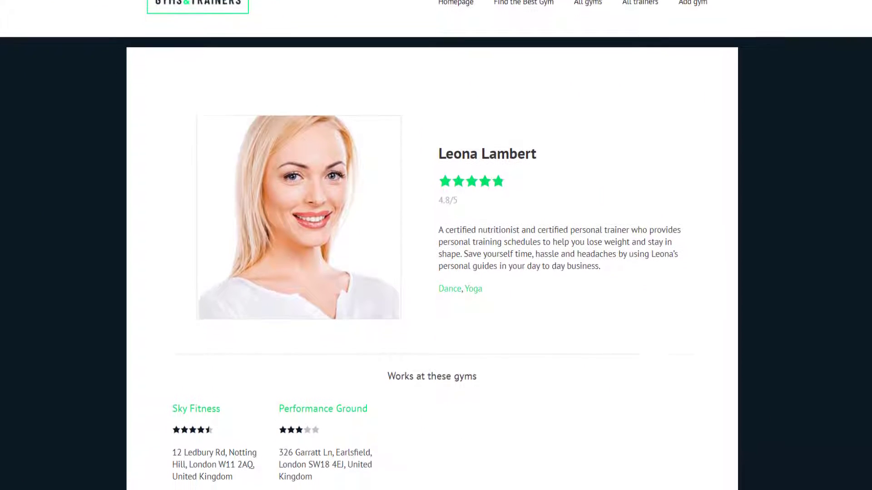
pyautogui.scroll(-1, 436, 273)
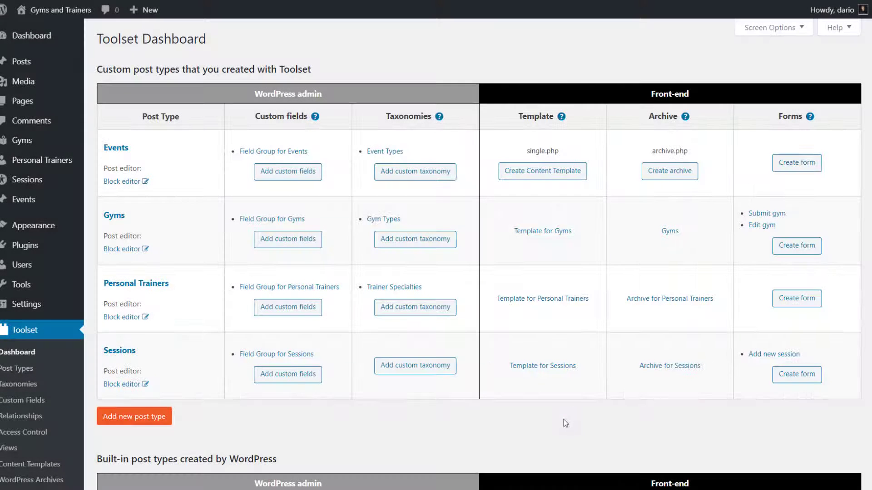
# - Open the content template for Gyms and move the gym types text block above the rating
pyautogui.click(551, 232)
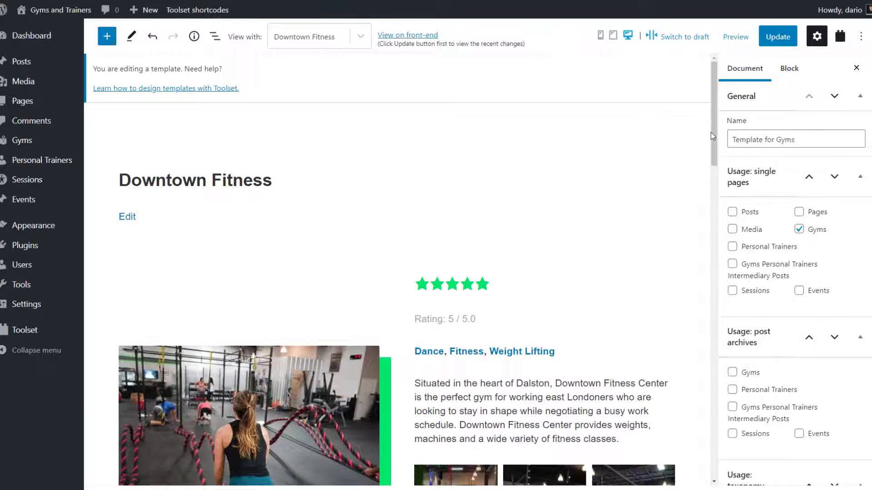
pyautogui.moveTo(711, 132)
pyautogui.mouseDown()
pyautogui.moveTo(704, 302)
pyautogui.moveTo(701, 164)
pyautogui.moveTo(710, 132)
pyautogui.mouseUp()
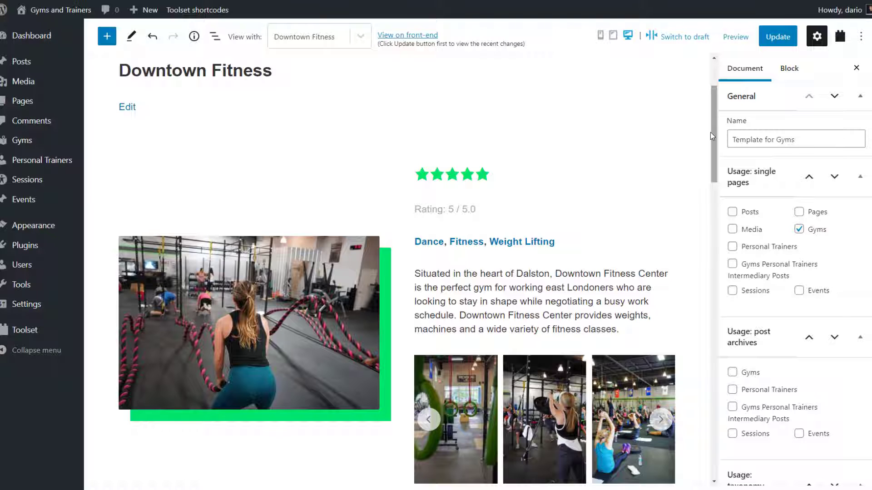
pyautogui.click(419, 242)
pyautogui.click(457, 207)
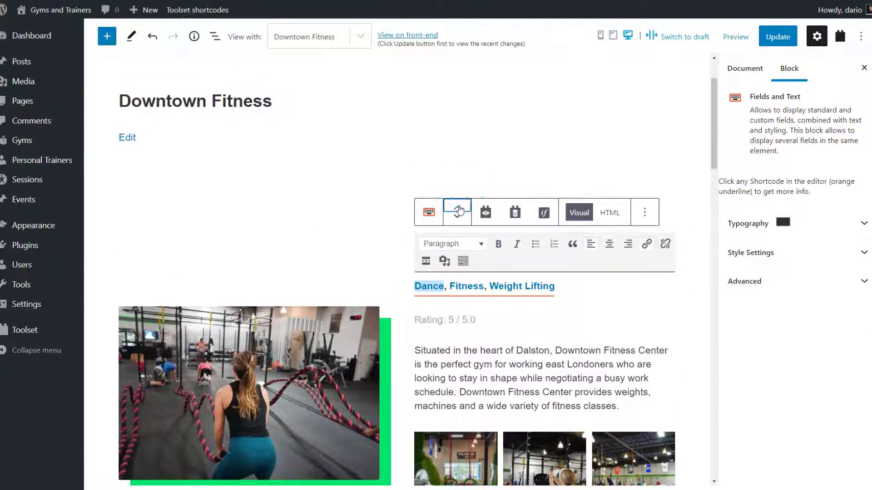
# - Move the numeric Rating field above the rating stars and save the gym template
pyautogui.click(449, 360)
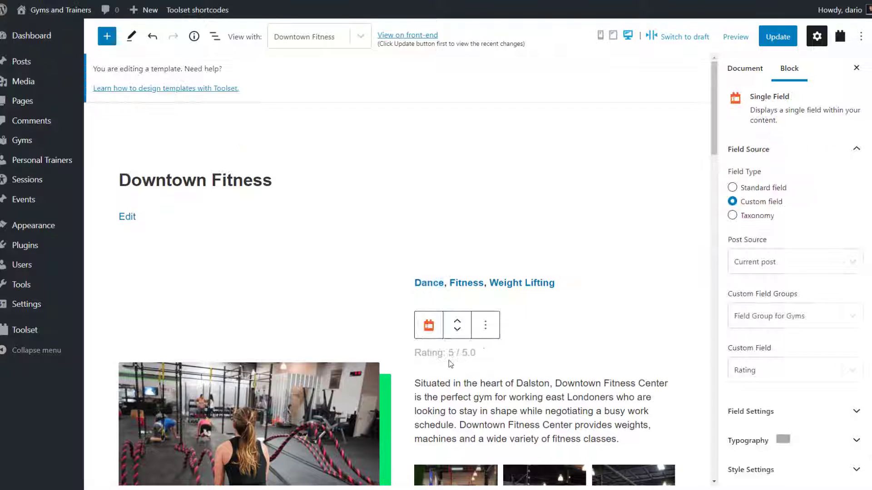
pyautogui.click(457, 322)
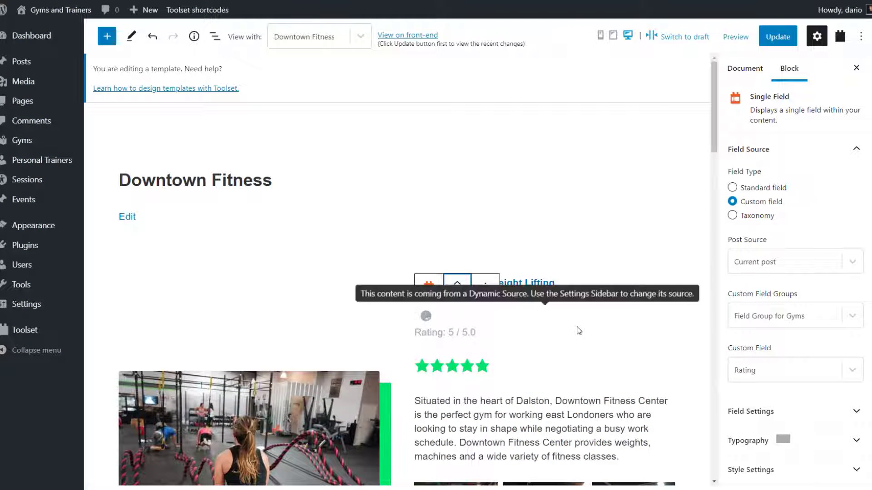
pyautogui.click(777, 37)
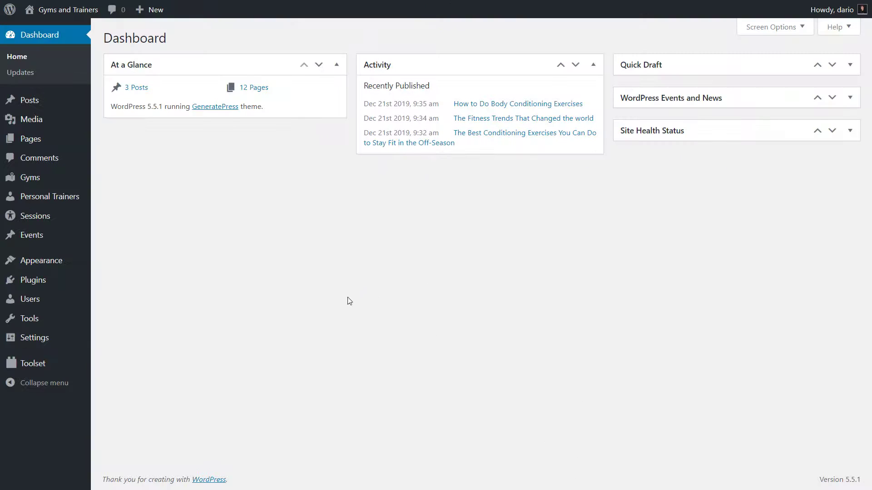
# - Create a new Toolset post form named "Your Gym Submission" and continue to its settings
pyautogui.moveTo(47, 362)
pyautogui.click(110, 371)
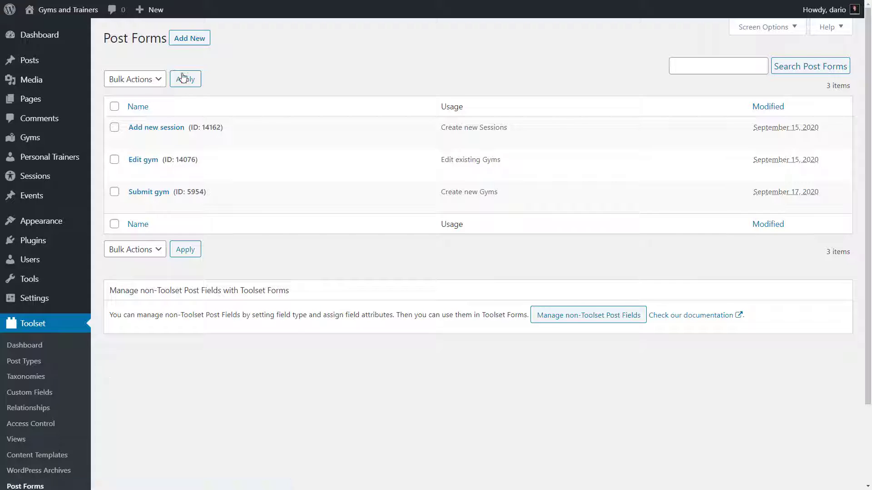
pyautogui.click(189, 39)
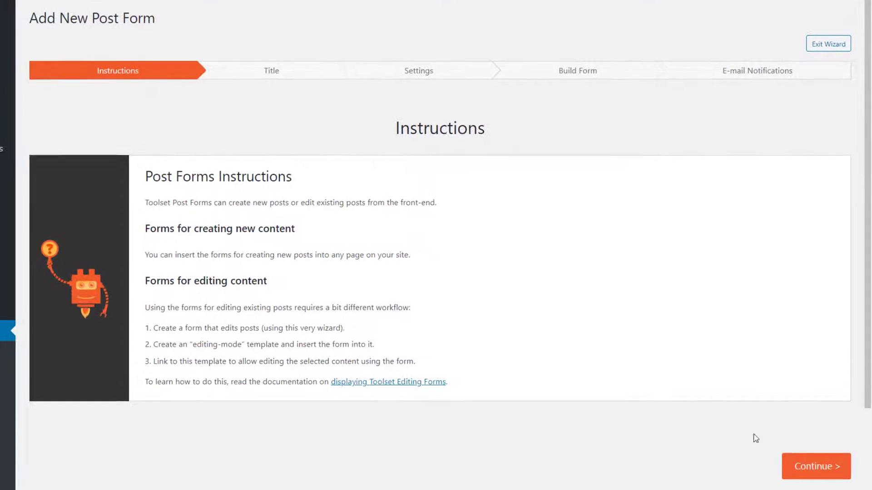
pyautogui.click(805, 476)
pyautogui.click(432, 185)
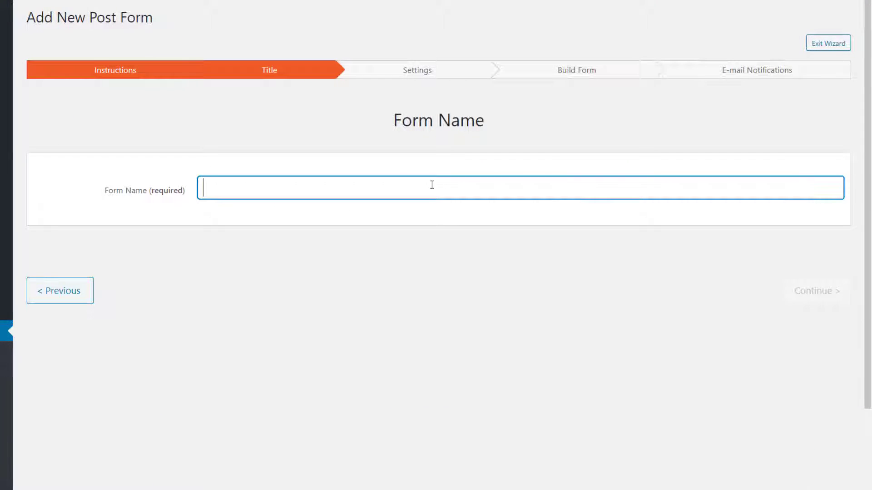
pyautogui.write('Your Gym Submission')
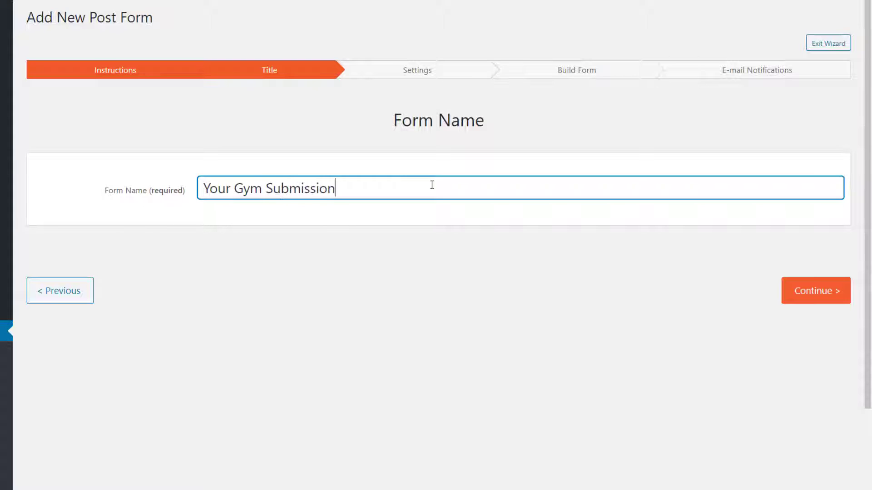
pyautogui.click(832, 294)
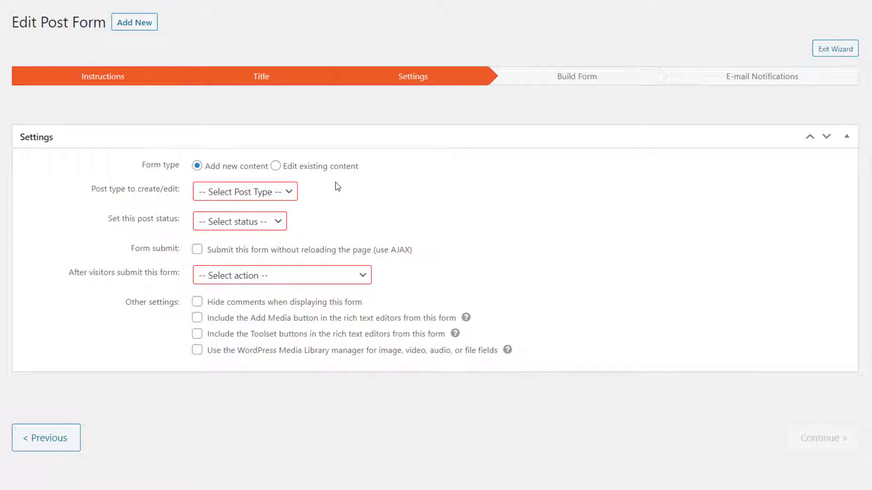
# - Set the form to create Gyms posts with the Draft status
pyautogui.click(263, 193)
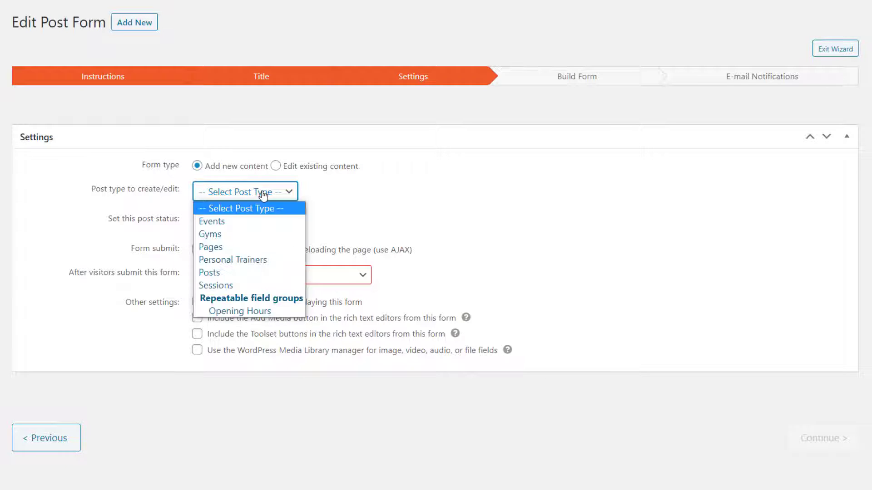
pyautogui.click(251, 234)
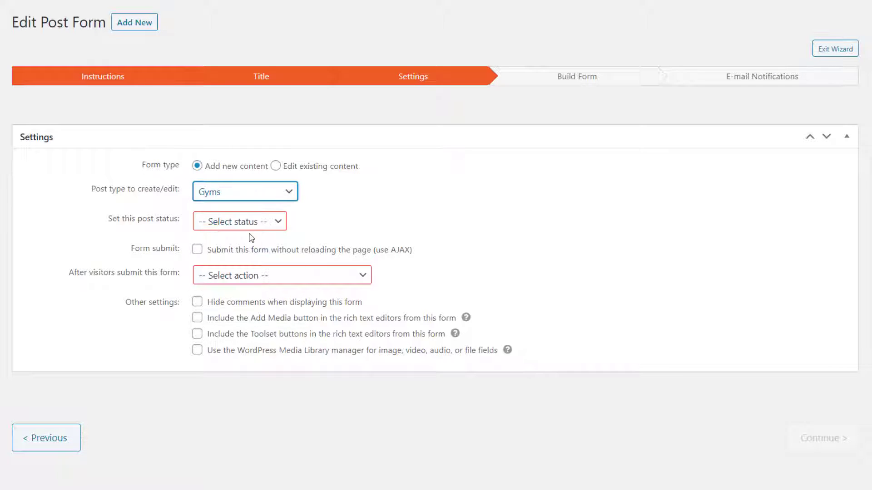
pyautogui.click(251, 222)
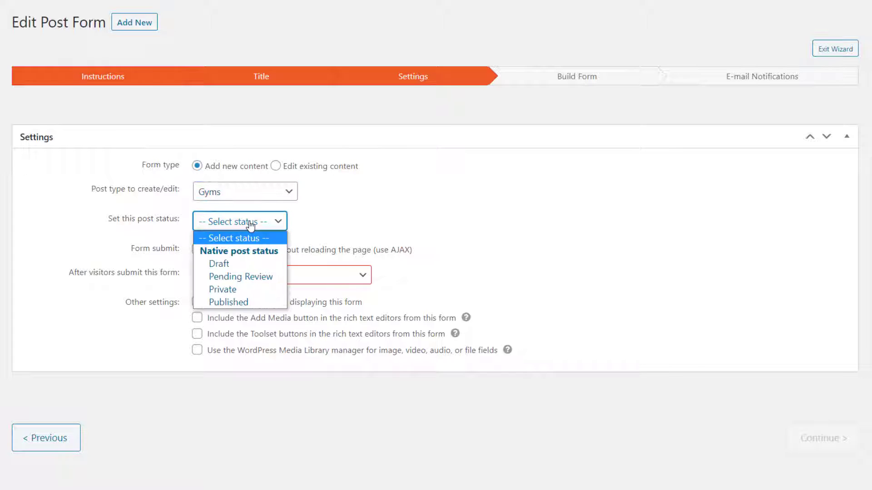
pyautogui.click(248, 265)
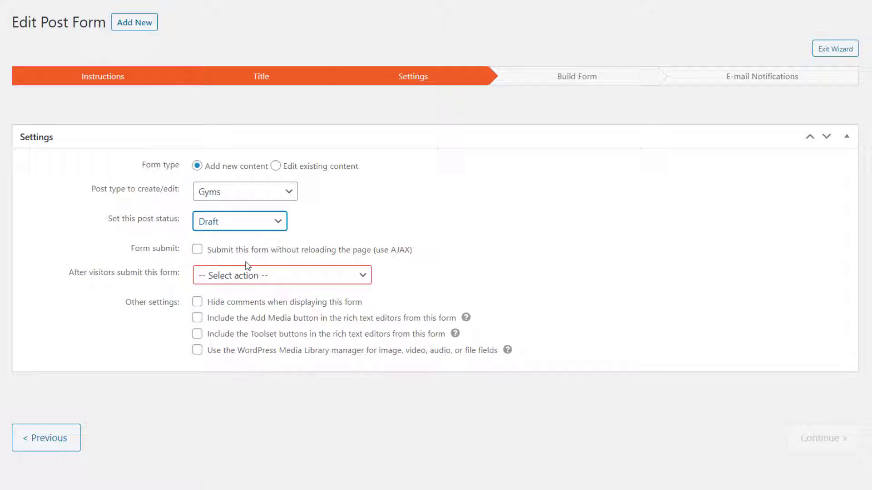
# - Have the form display the message "Thank you for your submission!" instead of the form after submission, and continue to the form builder
pyautogui.click(244, 277)
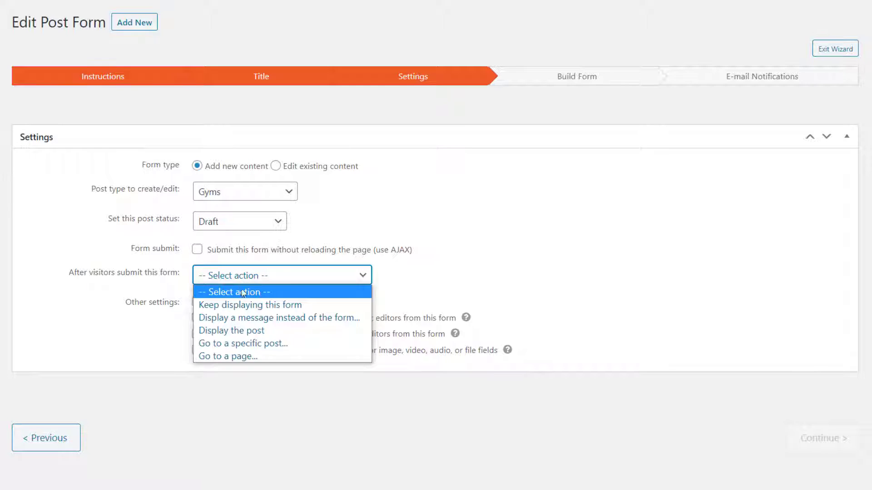
pyautogui.click(241, 320)
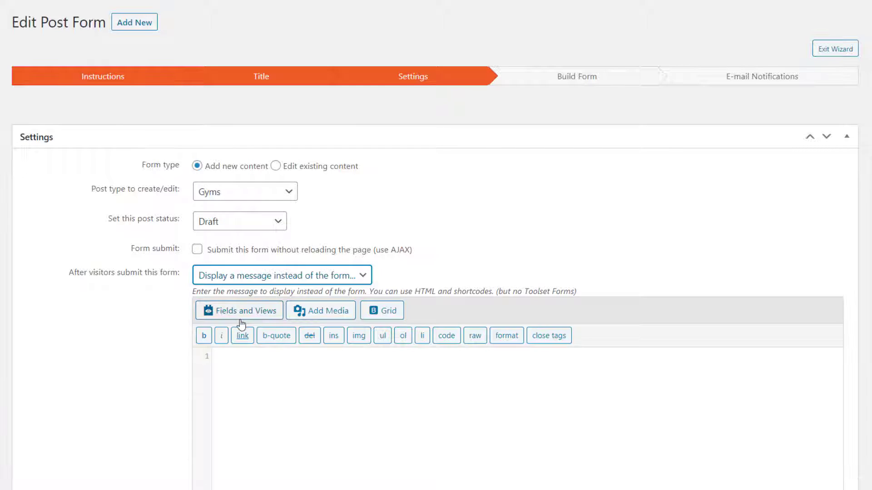
pyautogui.write('Thank you for your submission!')
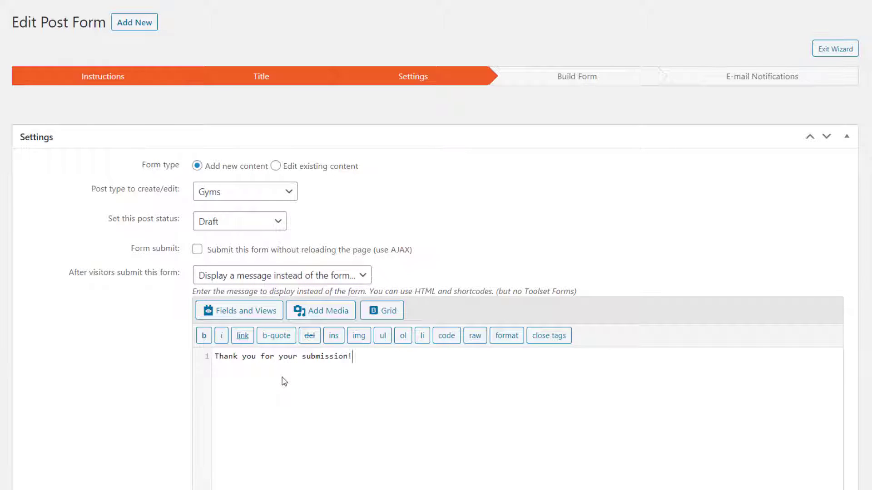
pyautogui.scroll(-2, 285, 382)
pyautogui.scroll(-3, 287, 382)
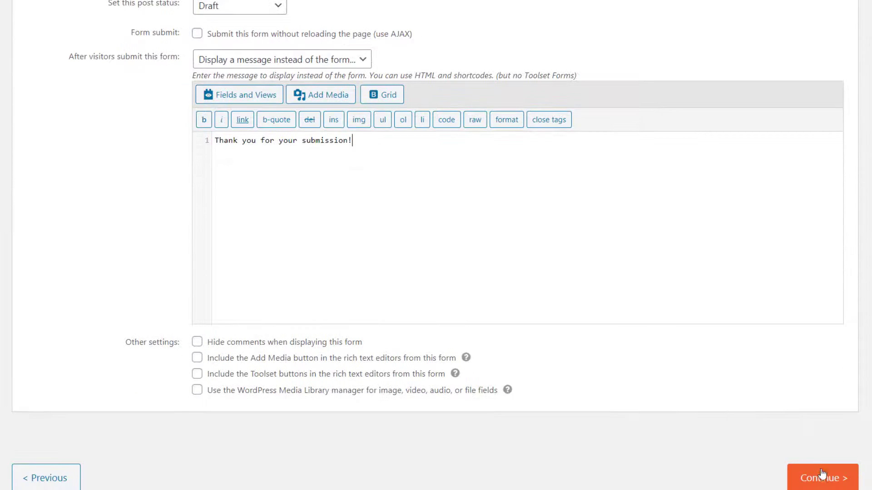
pyautogui.click(814, 475)
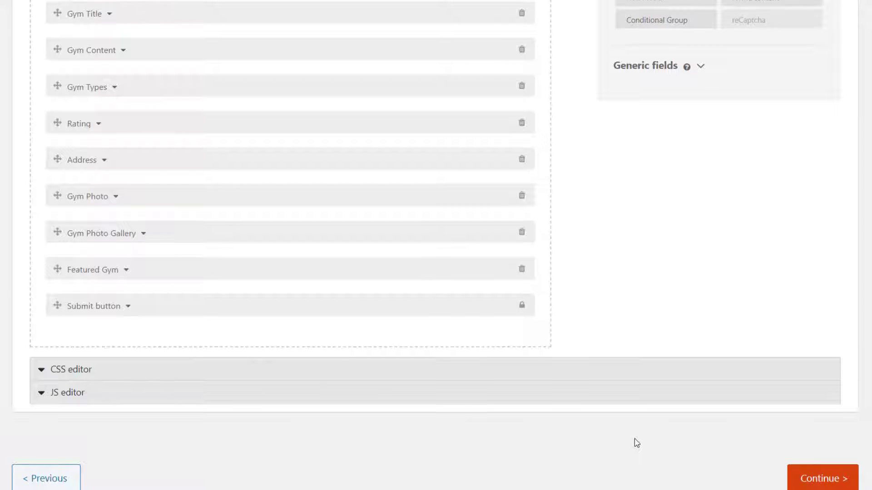
# - Arrange Gym Types, Rating and Address side by side in one row and place Gym Content below that row
pyautogui.scroll(3, 634, 440)
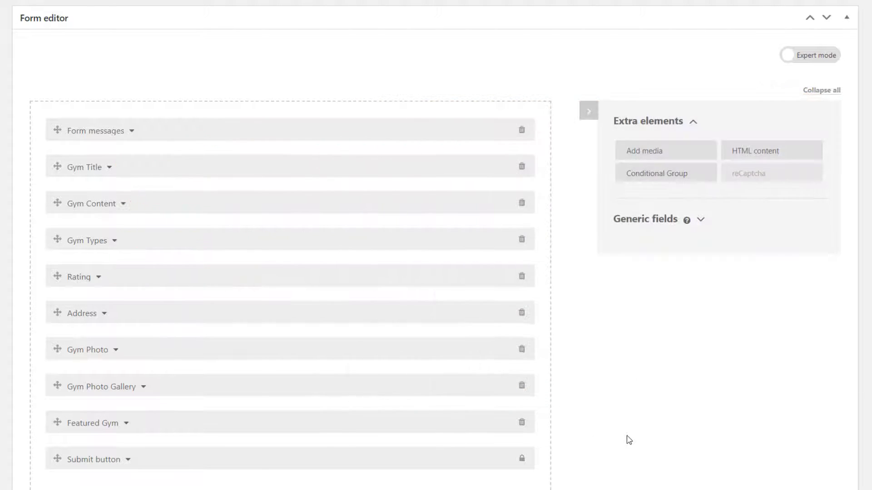
pyautogui.moveTo(162, 283); pyautogui.dragTo(407, 253)
pyautogui.moveTo(198, 276); pyautogui.dragTo(444, 241)
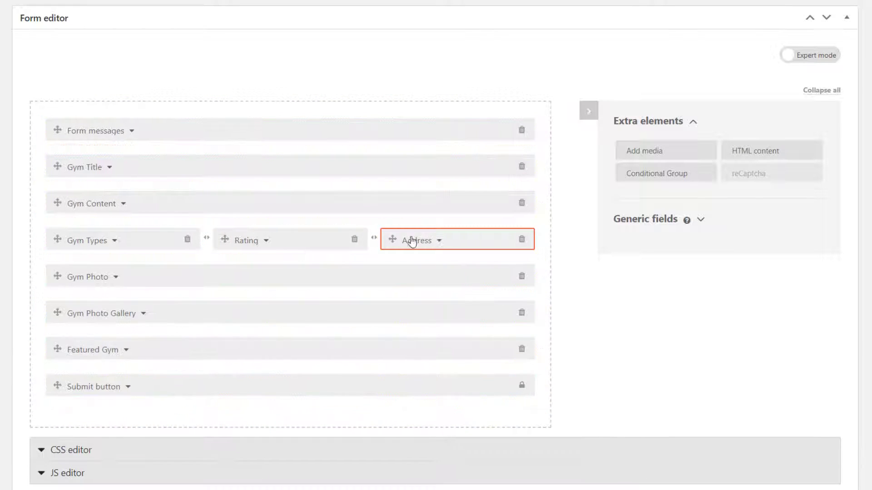
pyautogui.moveTo(227, 208); pyautogui.dragTo(220, 261)
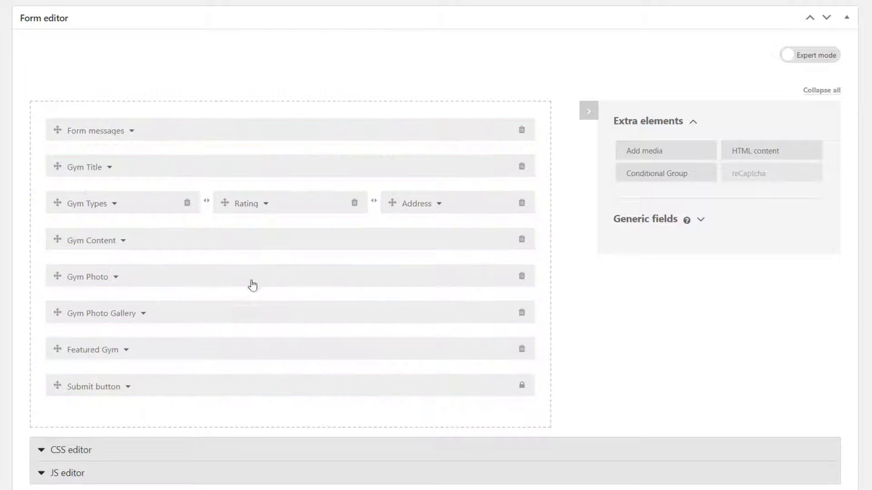
# - Remove the Featured Gym field from the form and insert an Add media element between Gym Photo Gallery and the submit button
pyautogui.click(521, 349)
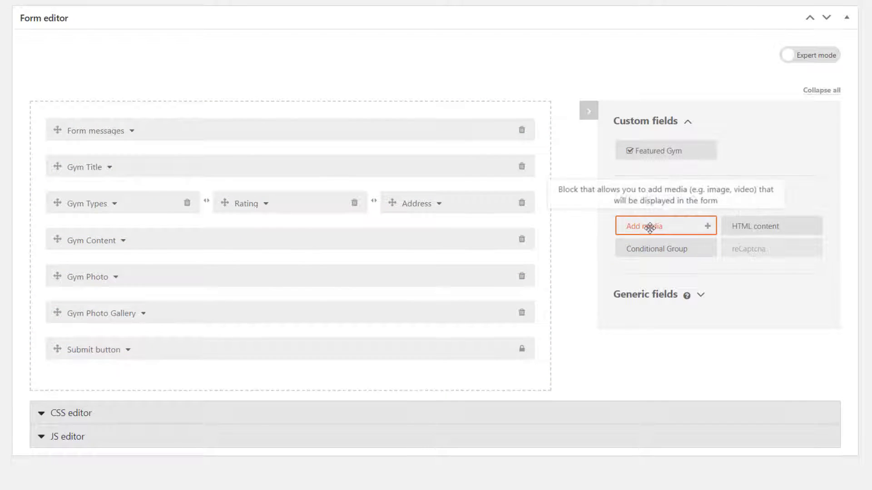
pyautogui.moveTo(642, 225); pyautogui.dragTo(169, 331)
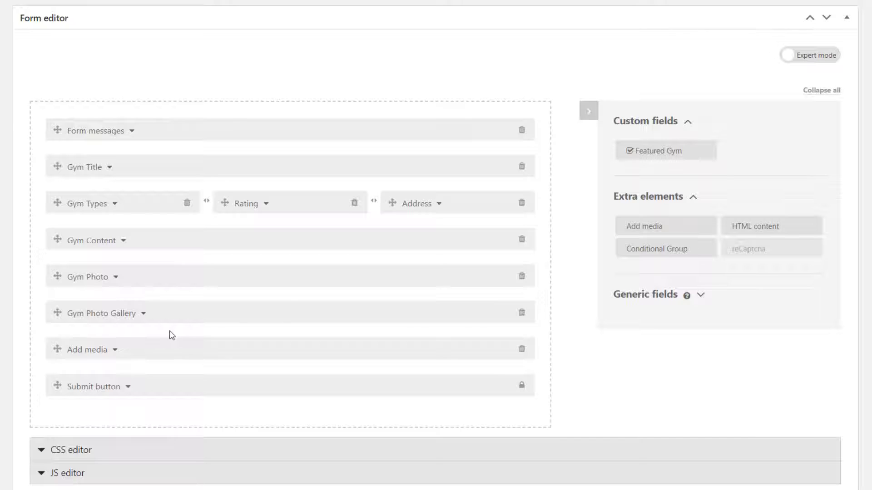
# - Accept the form layout and finish the post form wizard without adding any e-mail notifications
pyautogui.scroll(-2, 350, 354)
pyautogui.click(820, 485)
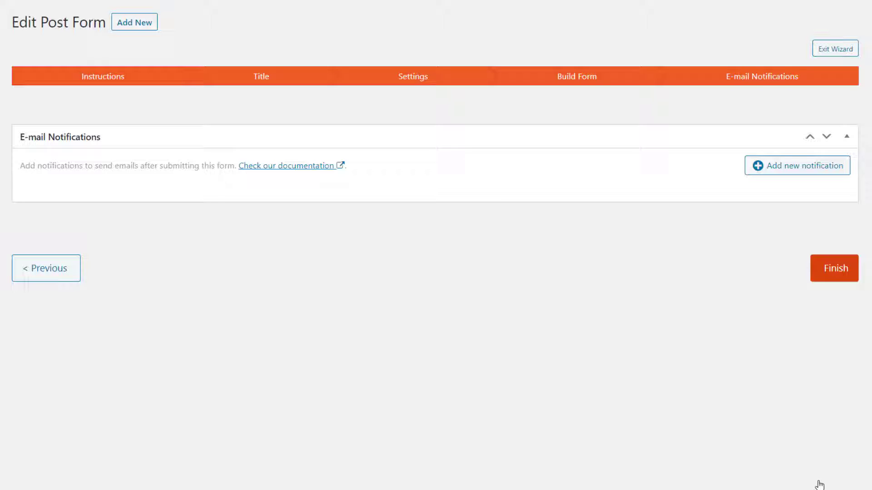
pyautogui.click(834, 272)
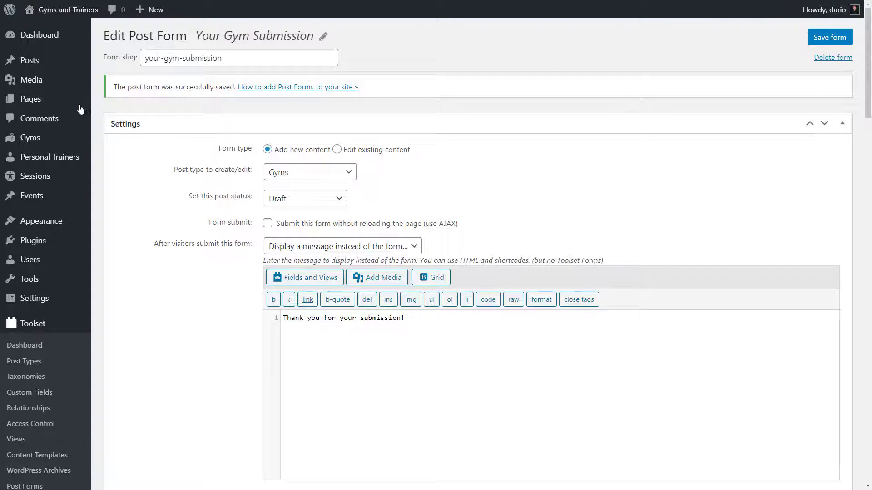
# - Create a new page titled "Submit Your Gym"
pyautogui.moveTo(49, 100)
pyautogui.click(114, 117)
pyautogui.write('Submi')
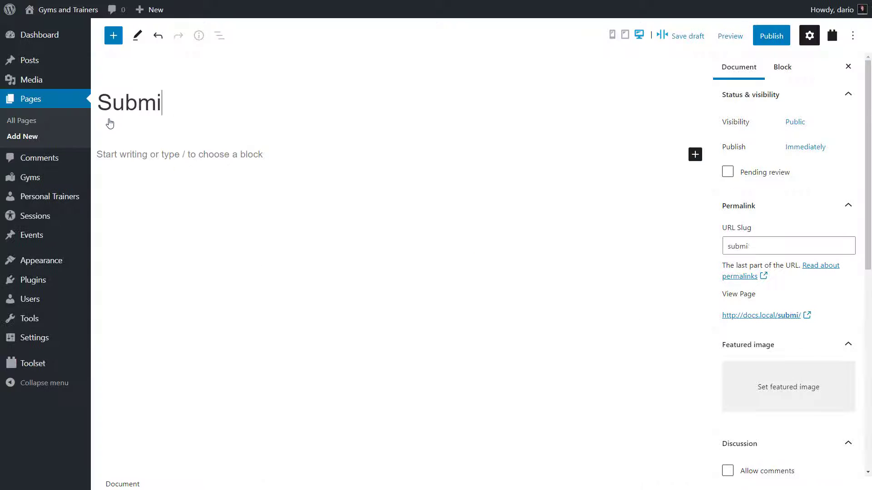
pyautogui.write('t Your Gym')
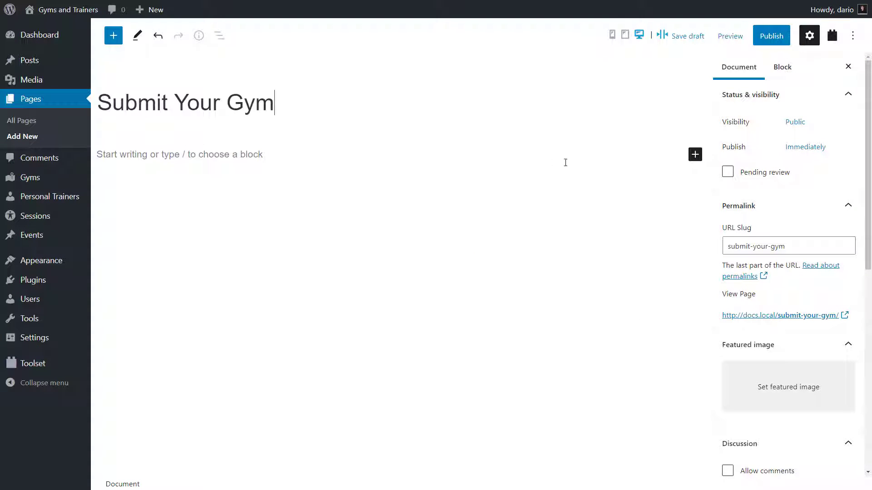
# - Insert a Toolset Form block showing the Your Gym Submission form and publish the page
pyautogui.click(694, 155)
pyautogui.write('form')
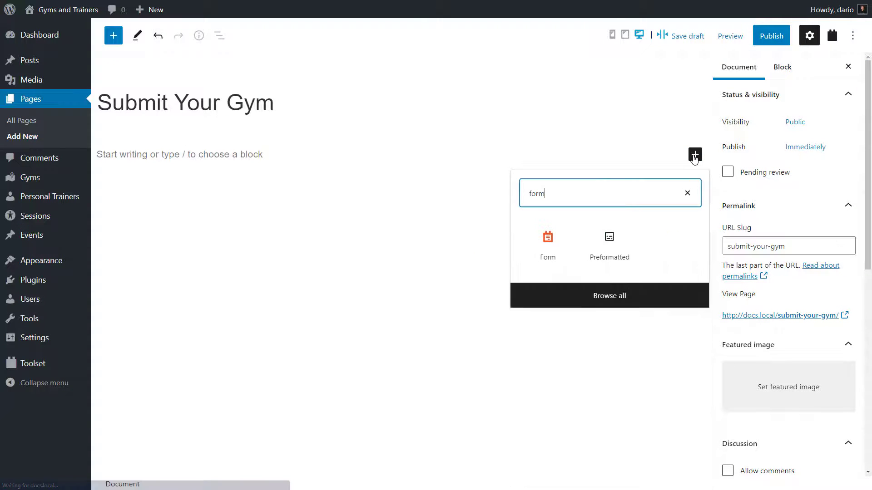
pyautogui.click(547, 247)
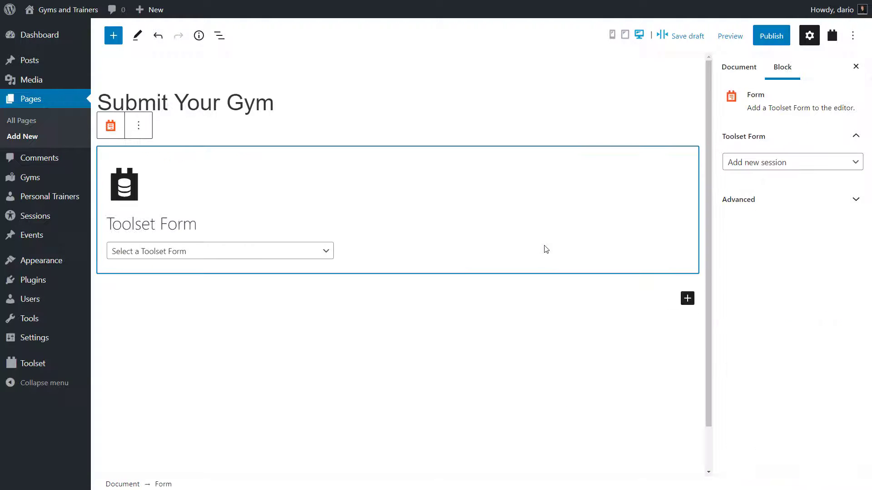
pyautogui.click(290, 251)
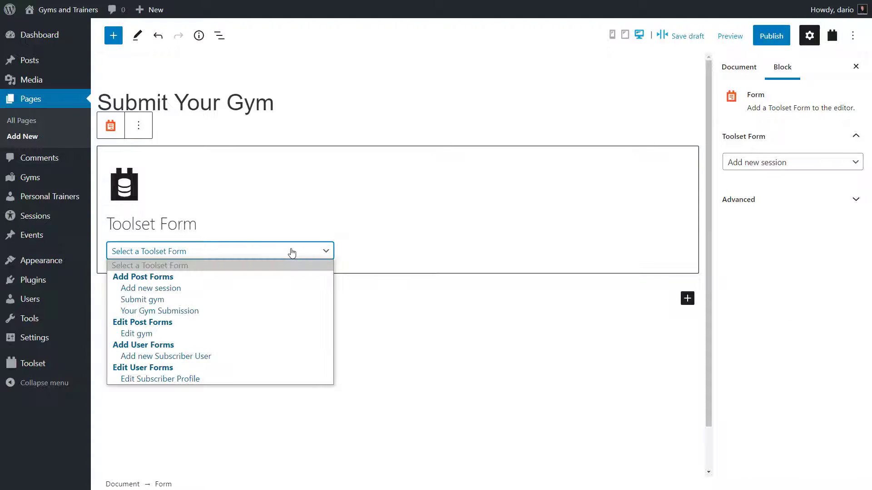
pyautogui.click(235, 311)
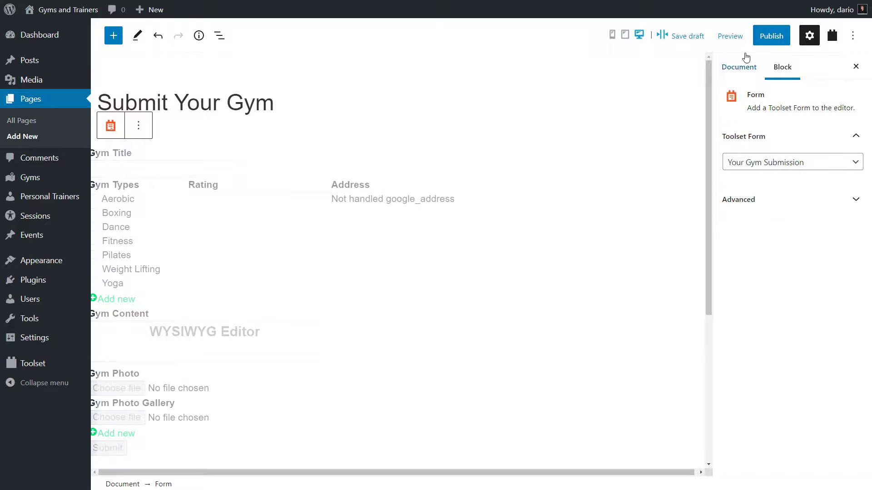
pyautogui.click(771, 36)
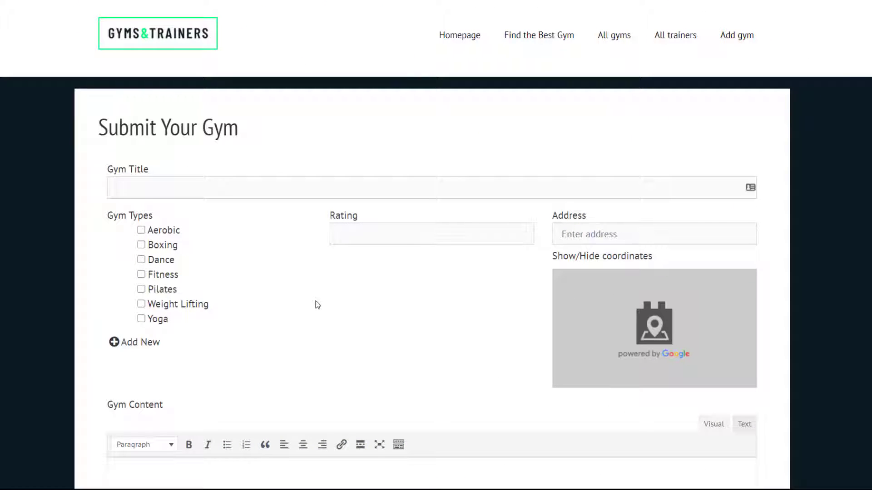
# - On the front-end submission form, enter the gym's title, choose the Aerobic type, set the rating to 4 and fill in the gym's address
pyautogui.click(238, 191)
pyautogui.write("Dario's Gym")
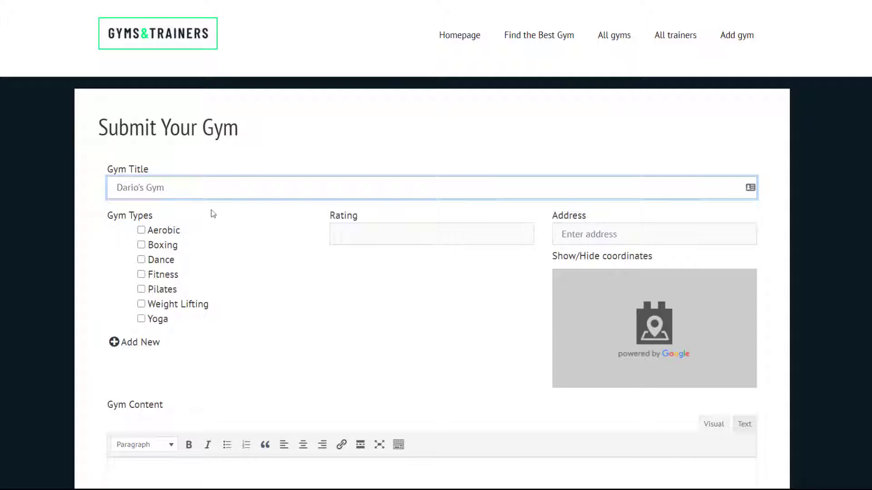
pyautogui.click(140, 229)
pyautogui.click(358, 232)
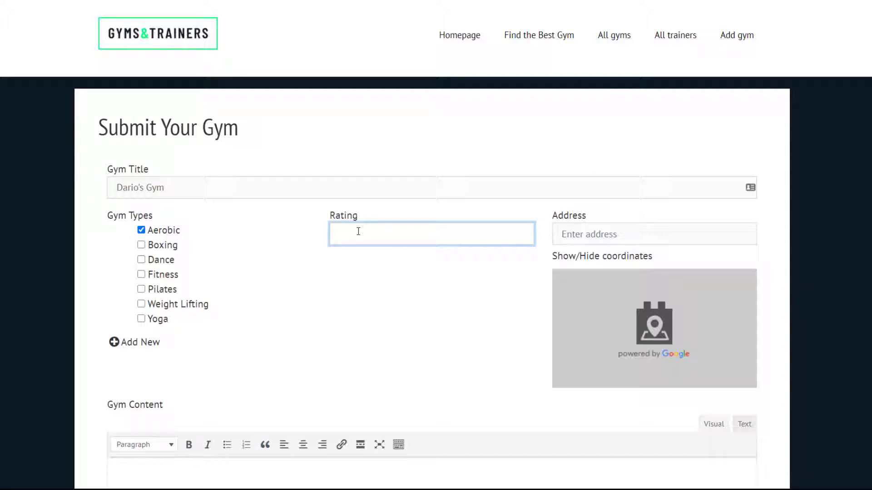
pyautogui.click(580, 234)
pyautogui.write('22 Piccad')
pyautogui.click(584, 268)
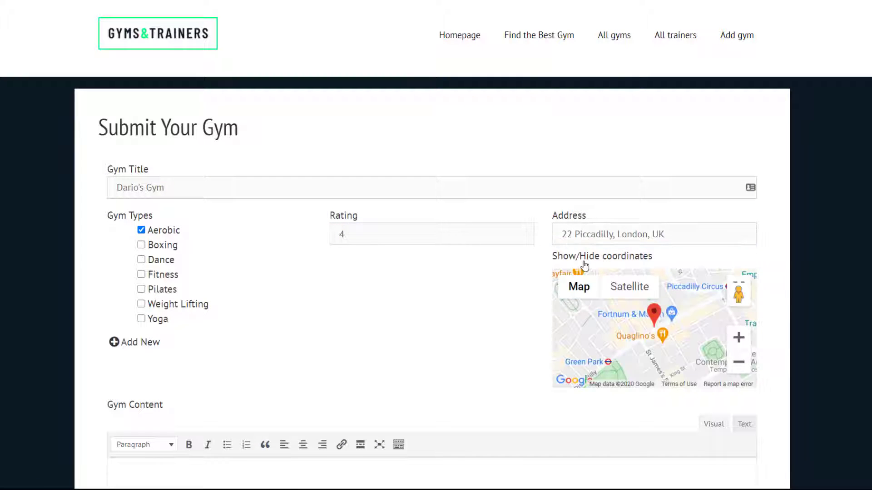
# - Fill Gym Content with a "Lorem ipsum dolor sit amet" placeholder paragraph and choose the gym's main image file as the Gym Photo
pyautogui.scroll(-7, 585, 265)
pyautogui.click(376, 214)
pyautogui.write('Lorem ipsum dolor sit amet, consectetur adipiscing elit, sed do eiusmod tempor incididunt ut labore et dolore magna aliqua. Ut enim ad minim veniam, quis nostrud exercitation ullamco laboris nisi ut aliquip ex ea commodo consequat.')
pyautogui.click(137, 286)
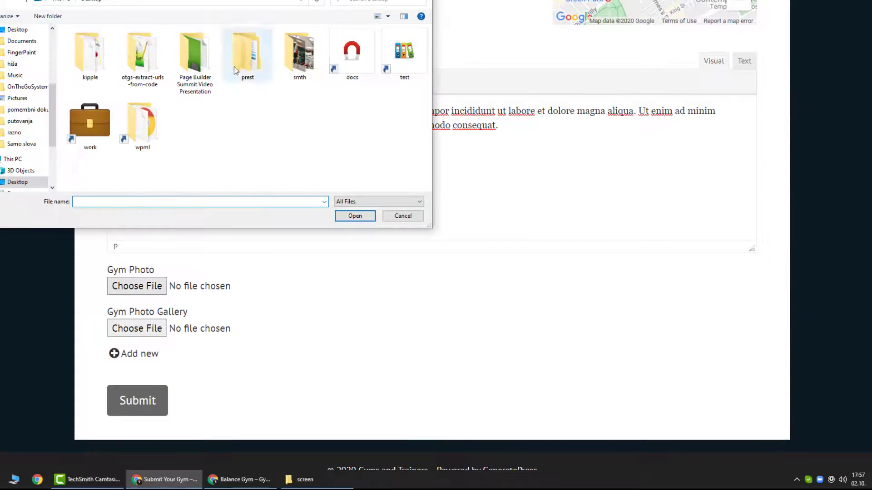
pyautogui.doubleClick(234, 66)
pyautogui.doubleClick(90, 77)
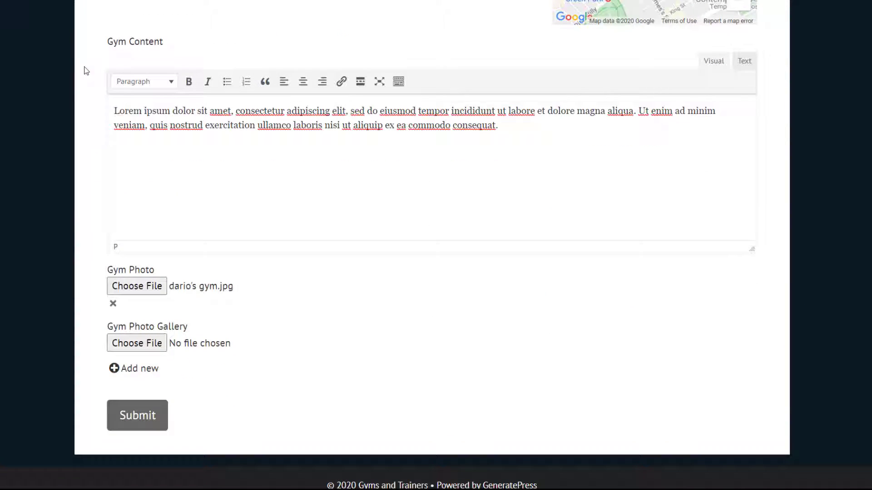
# - Add fitness-465205_640.jpg, gym-room-1180062_640.jpg and weight-lifting-1284616_640.jpg to the Gym Photo Gallery and submit the form
pyautogui.click(129, 344)
pyautogui.doubleClick(141, 43)
pyautogui.click(136, 382)
pyautogui.click(137, 387)
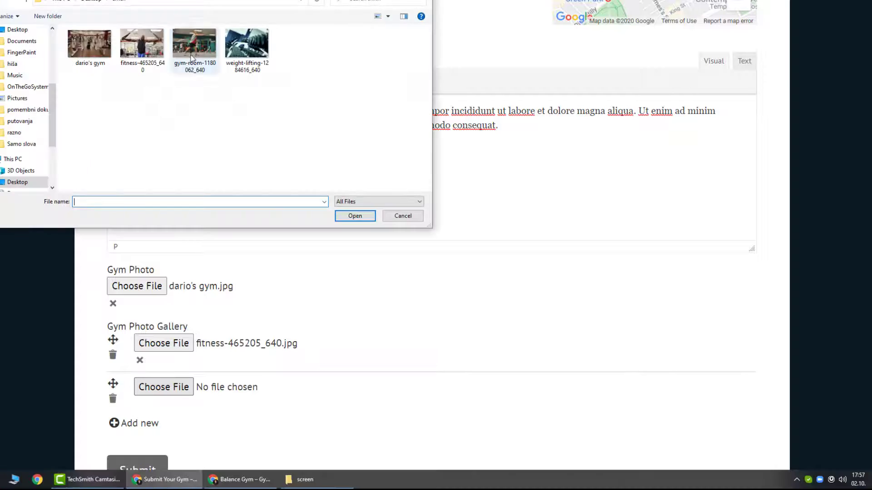
pyautogui.doubleClick(194, 46)
pyautogui.click(121, 423)
pyautogui.scroll(-3, 137, 386)
pyautogui.click(164, 317)
pyautogui.doubleClick(246, 44)
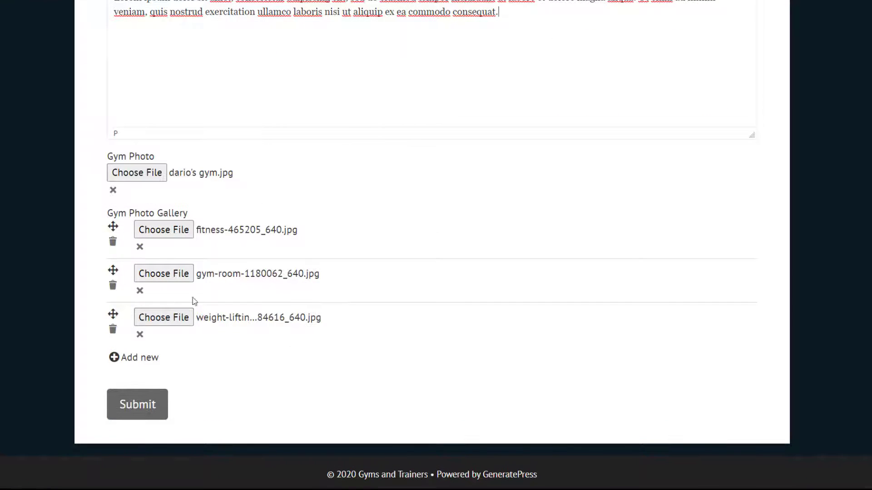
pyautogui.click(145, 410)
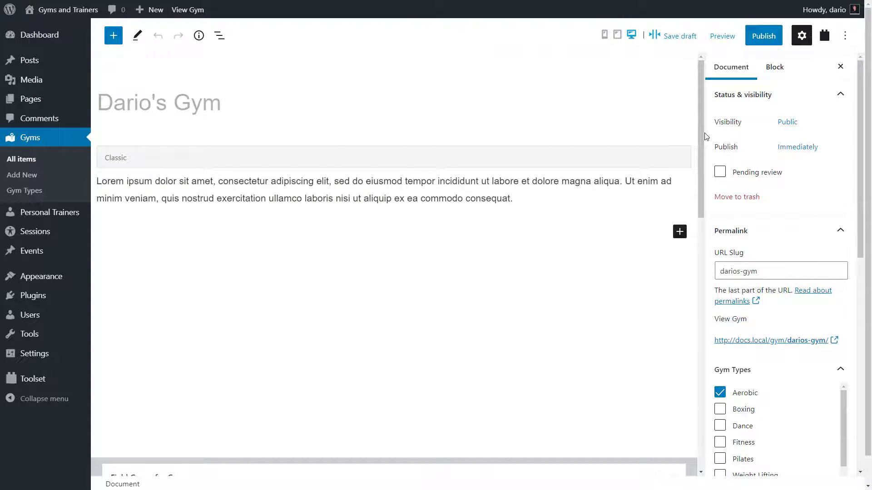
# - Examine the submitted gym draft, the First Fitness gym page and the page of the trainer who works there
pyautogui.moveTo(701, 134); pyautogui.dragTo(696, 282)
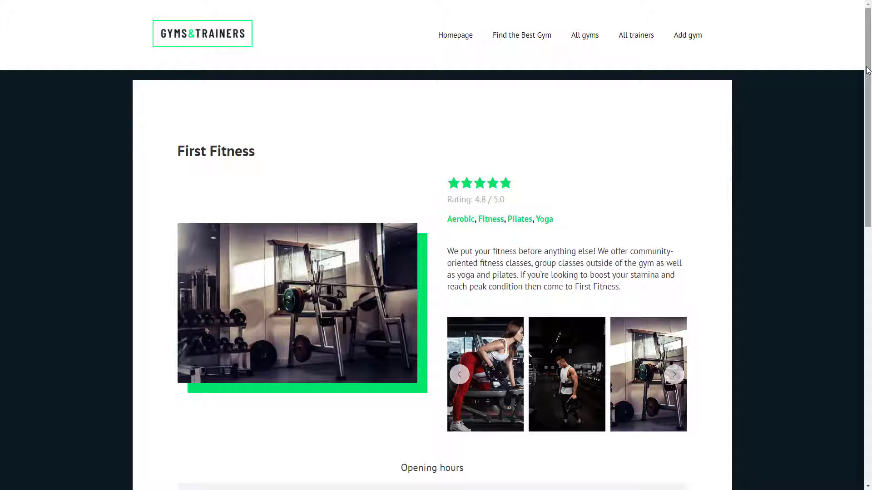
pyautogui.moveTo(867, 70); pyautogui.dragTo(869, 336)
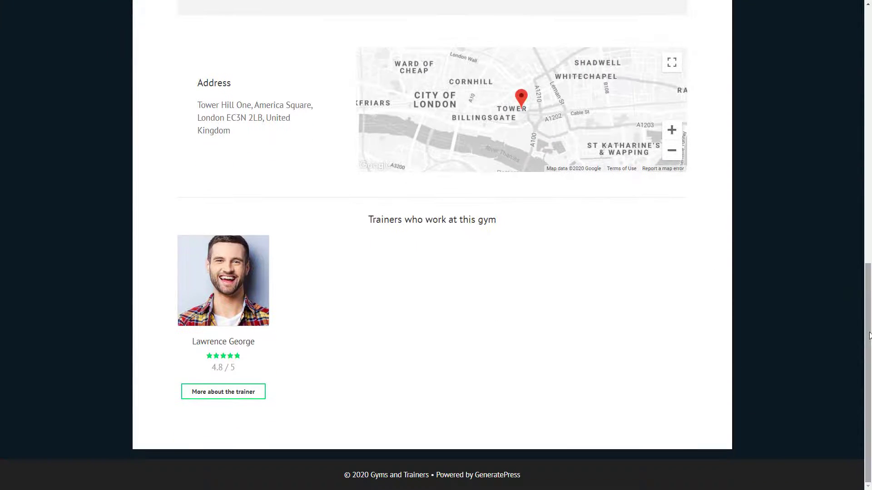
pyautogui.click(234, 286)
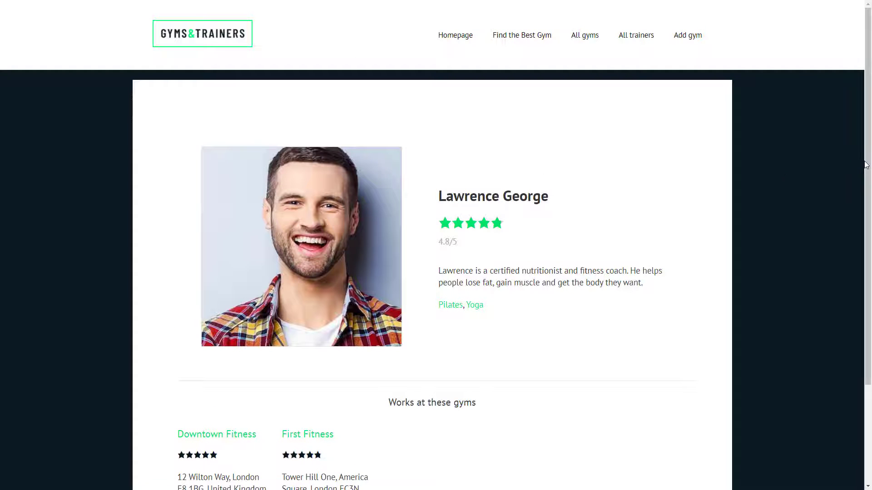
pyautogui.moveTo(865, 165); pyautogui.dragTo(865, 235)
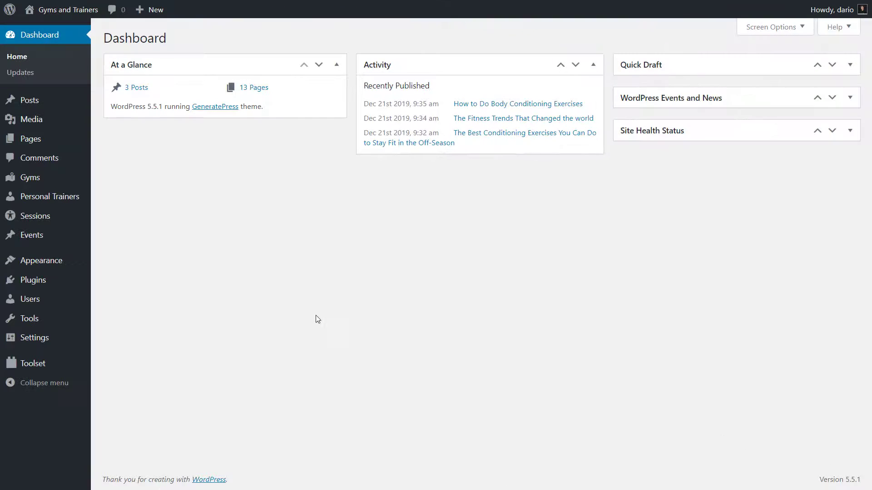
# - Start a new Toolset post relationship and set its type to Many-to-many
pyautogui.moveTo(16, 365)
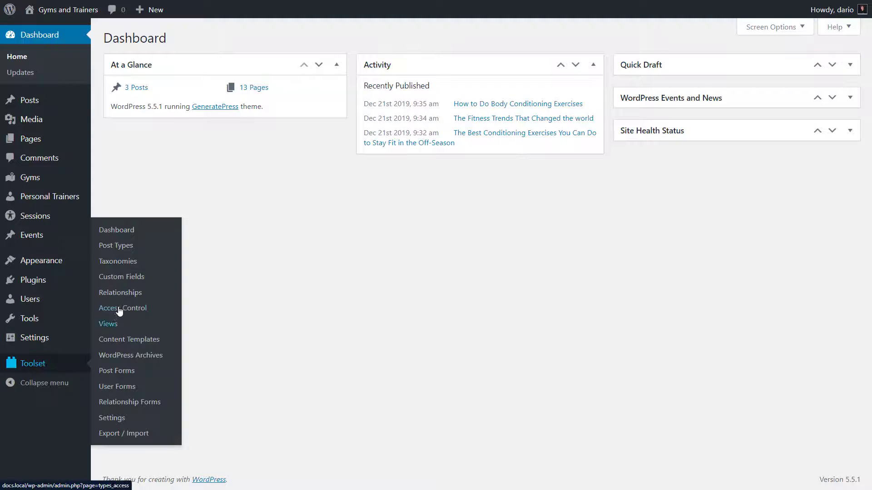
pyautogui.click(130, 298)
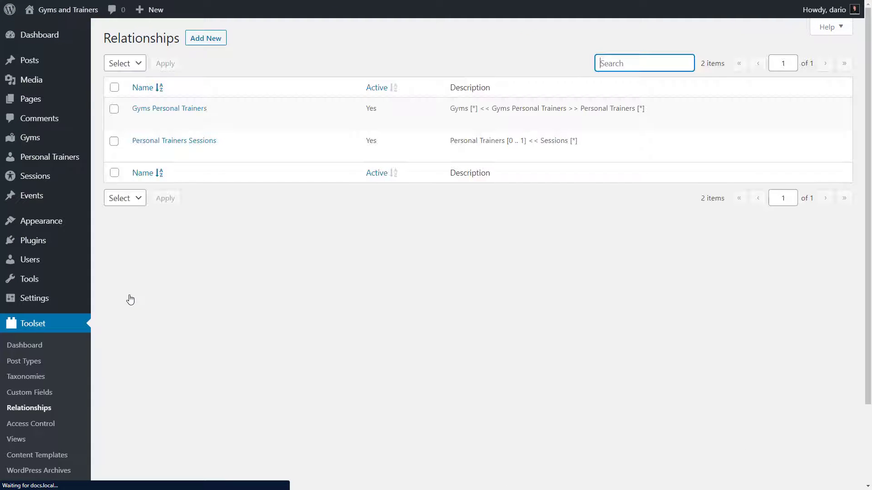
pyautogui.click(202, 40)
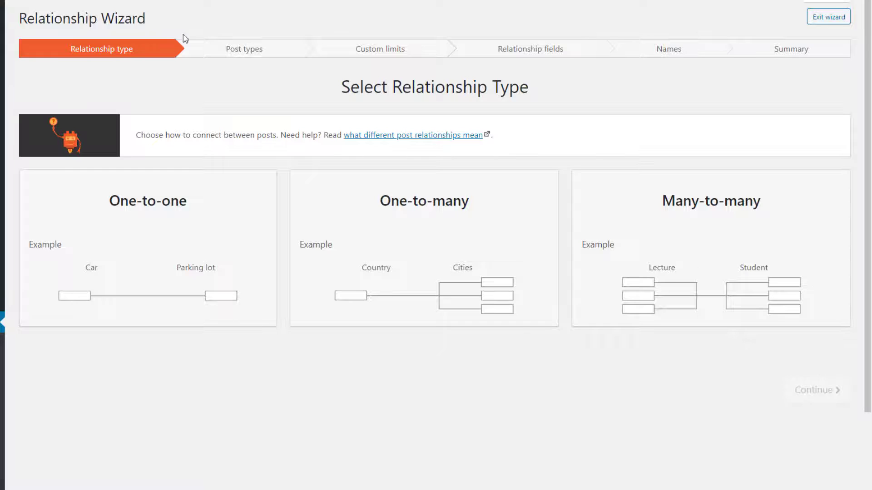
pyautogui.click(647, 213)
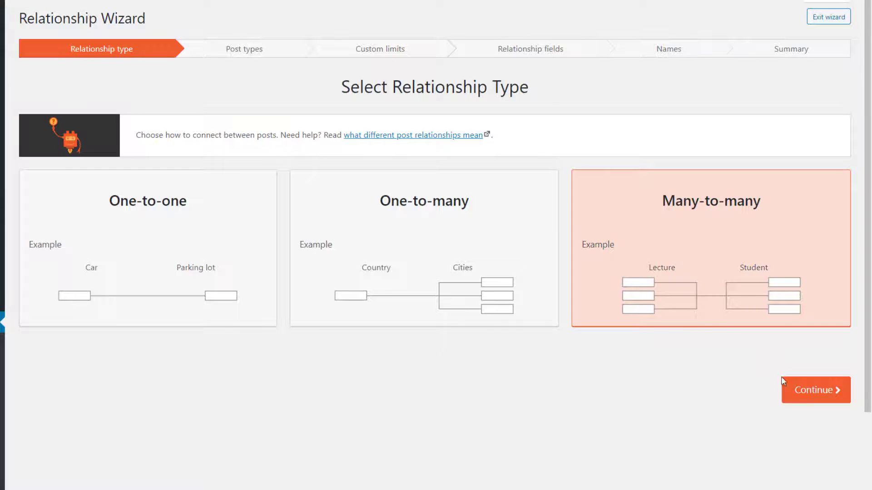
pyautogui.click(800, 395)
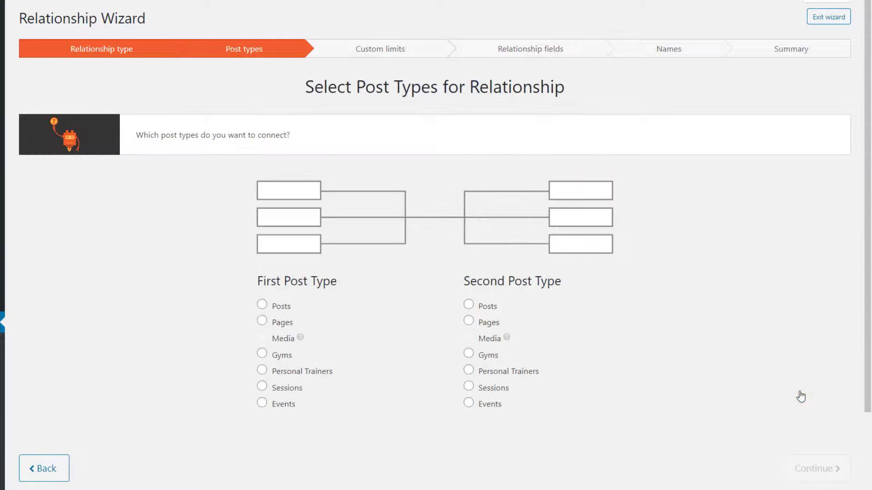
# - Connect Gyms with Personal Trainers in the relationship, keeping No limit on both sides and adding no relationship fields
pyautogui.click(282, 361)
pyautogui.click(508, 377)
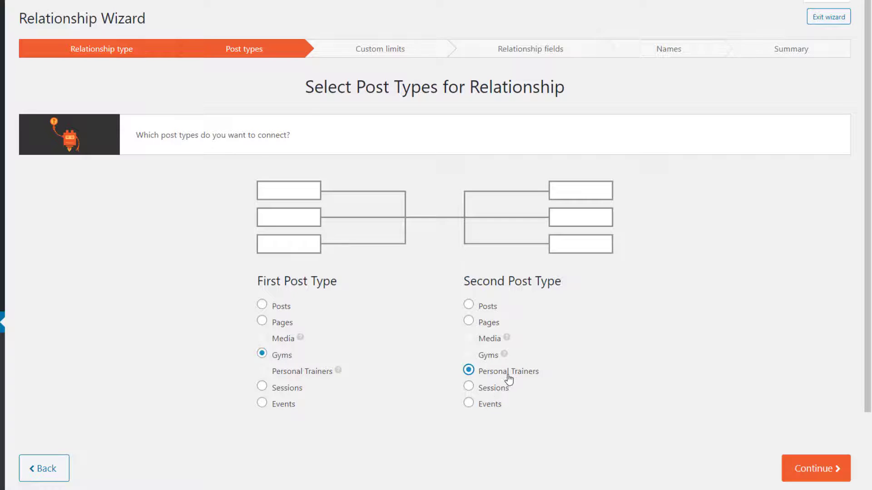
pyautogui.click(808, 470)
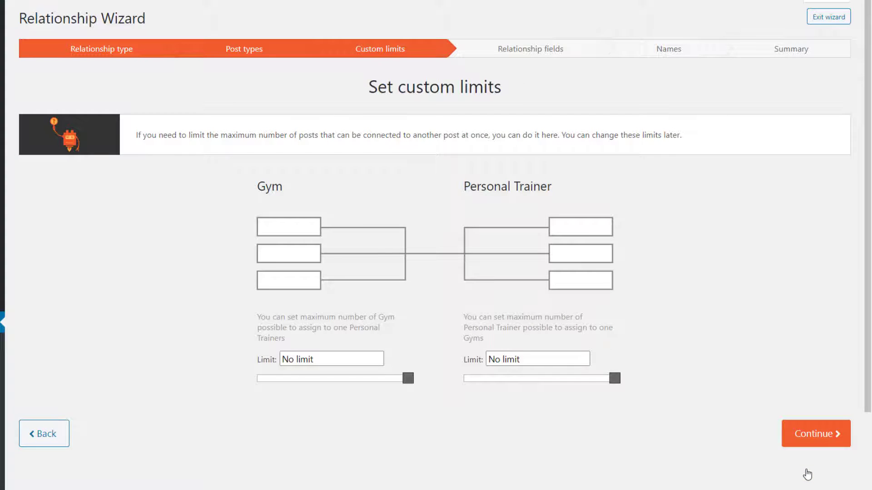
pyautogui.click(805, 449)
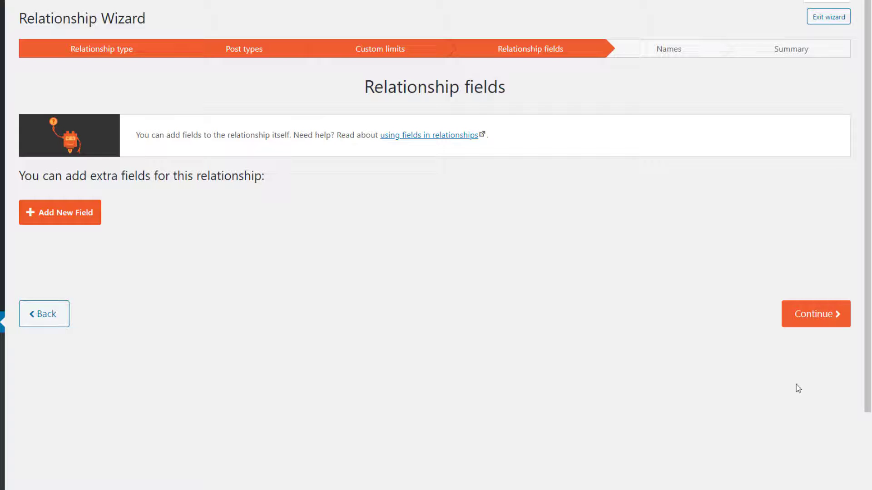
pyautogui.click(796, 318)
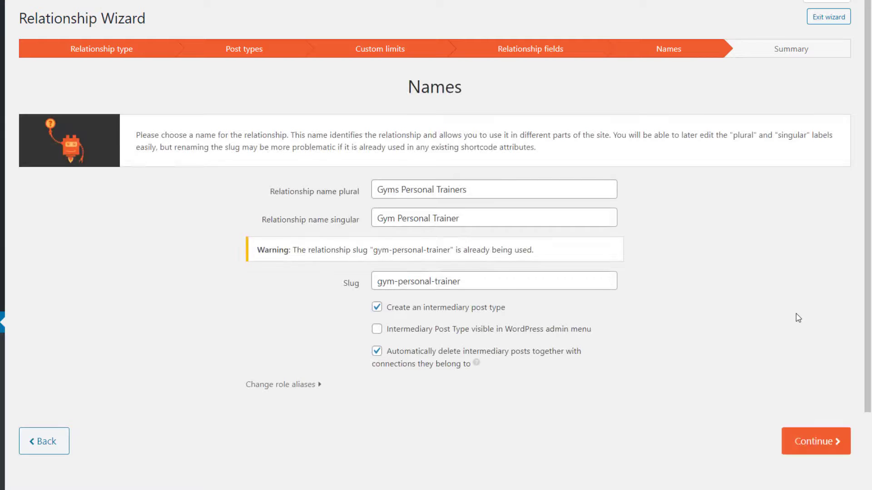
# - Name the relationship "Gyms and Trainers" in plural and "Gym and Trainer" in singular, and finish the relationship wizard
pyautogui.doubleClick(412, 190)
pyautogui.write('and')
pyautogui.doubleClick(408, 219)
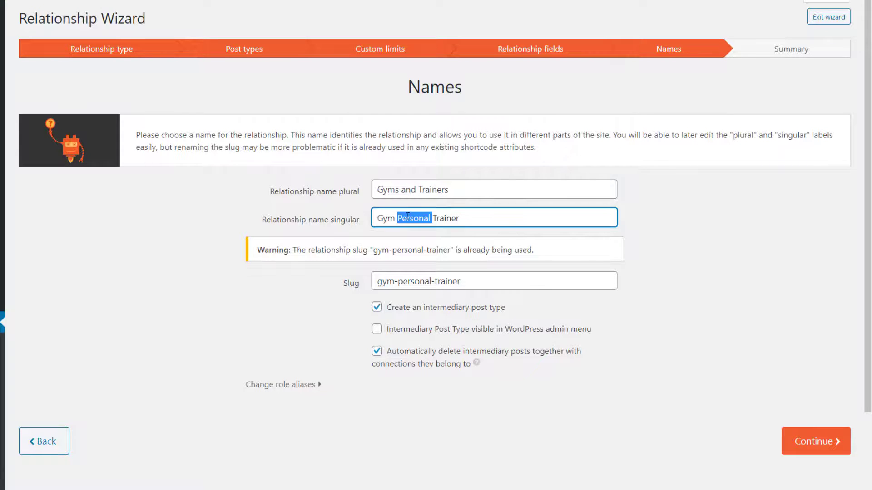
pyautogui.write('and')
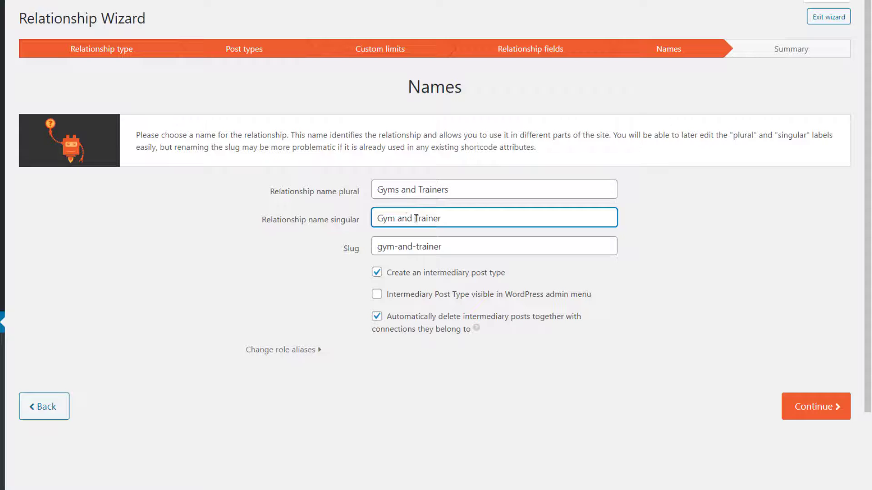
pyautogui.click(793, 409)
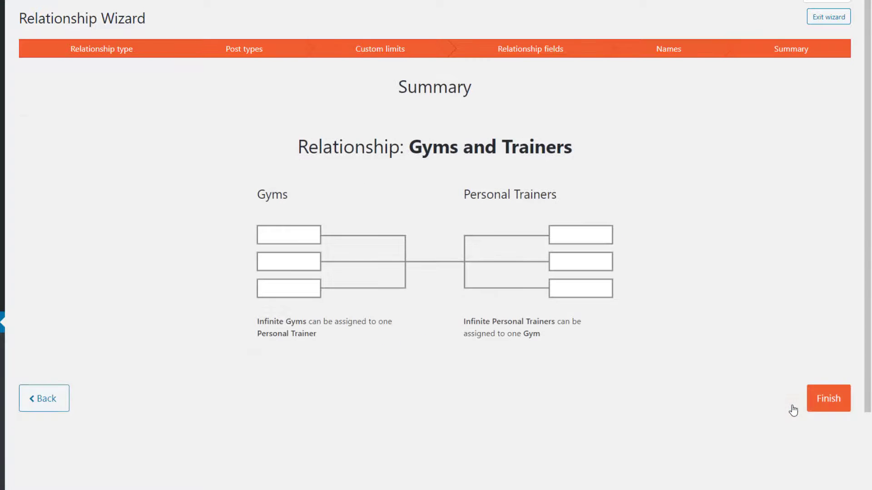
pyautogui.click(838, 402)
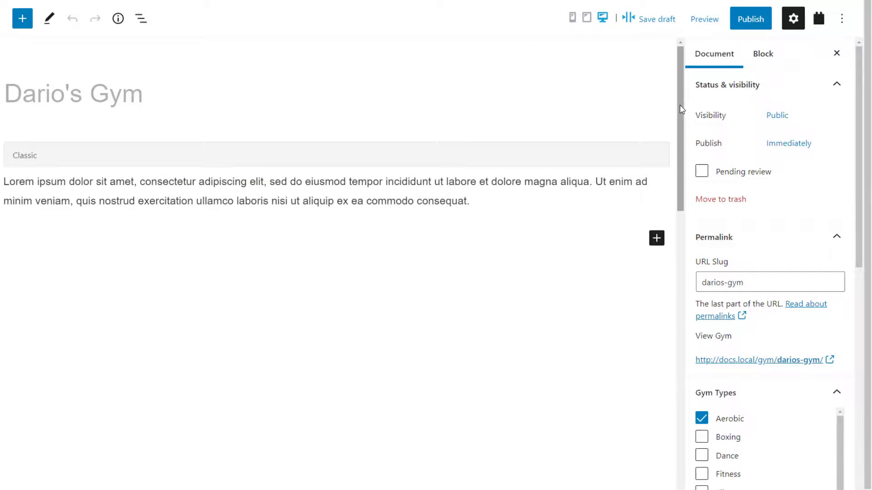
# - Connect the second listed existing personal trainer to the submitted gym draft under Gyms and Trainers
pyautogui.moveTo(681, 109); pyautogui.dragTo(699, 414)
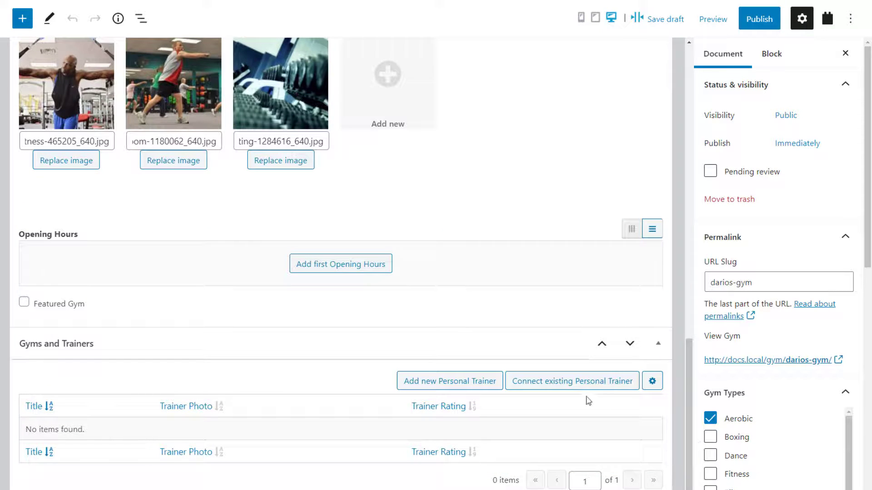
pyautogui.click(561, 386)
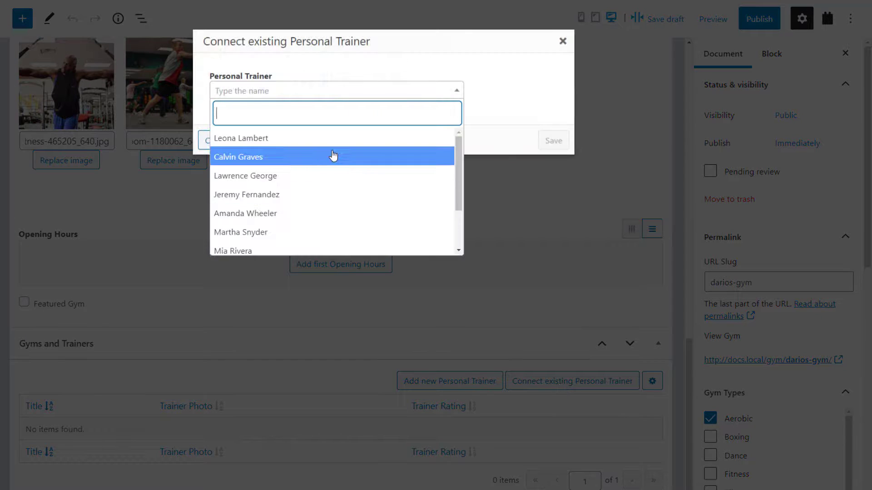
pyautogui.click(335, 155)
pyautogui.click(553, 141)
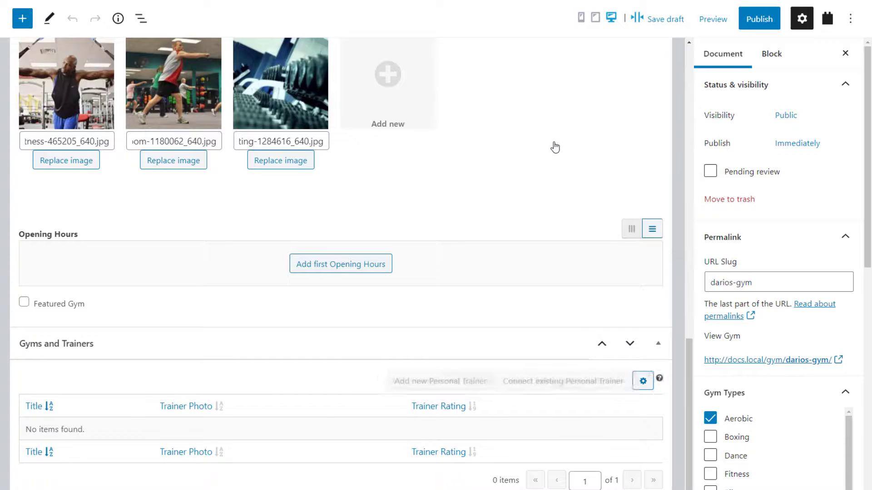
pyautogui.scroll(-1, 553, 147)
pyautogui.scroll(-1, 547, 238)
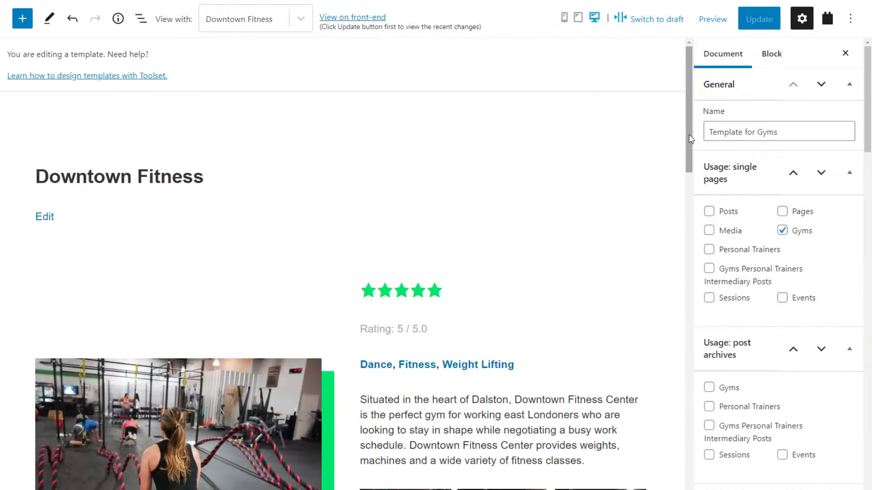
# - Insert a new View named "List related trainers" below the "Trainers who work at this gym" heading in the gym template
pyautogui.moveTo(690, 139); pyautogui.dragTo(691, 473)
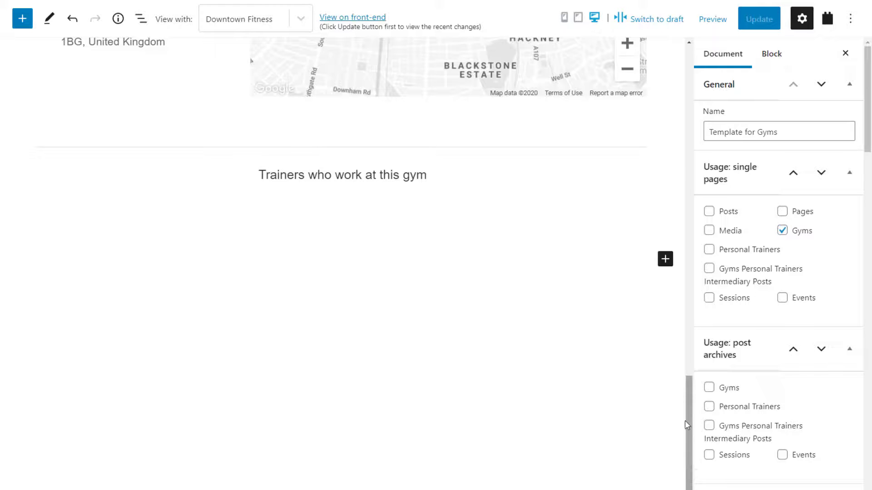
pyautogui.click(665, 262)
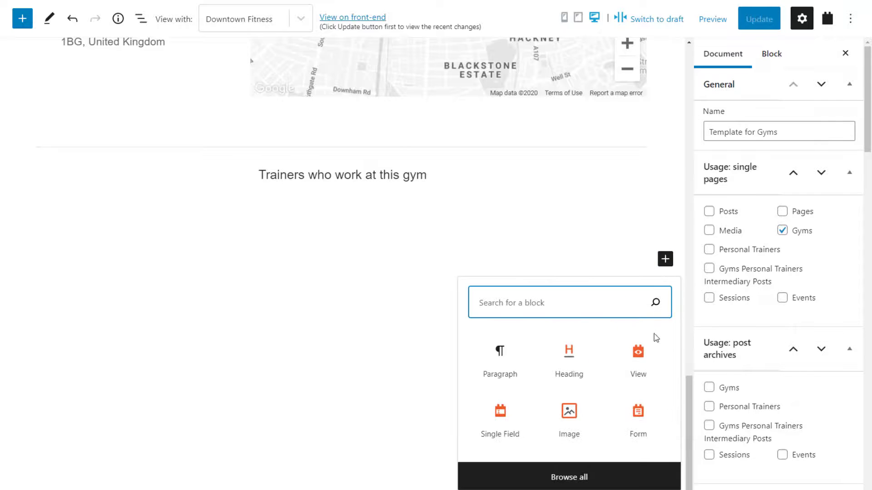
pyautogui.click(641, 362)
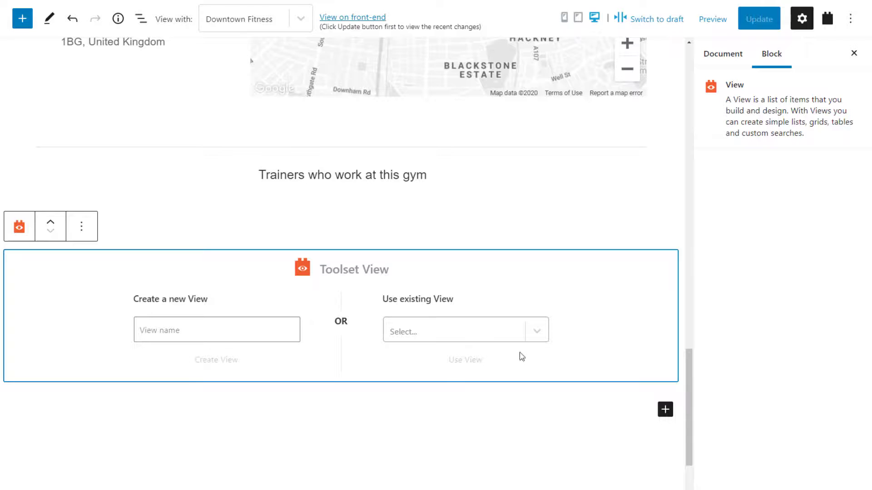
pyautogui.click(249, 328)
pyautogui.write('List related trainers')
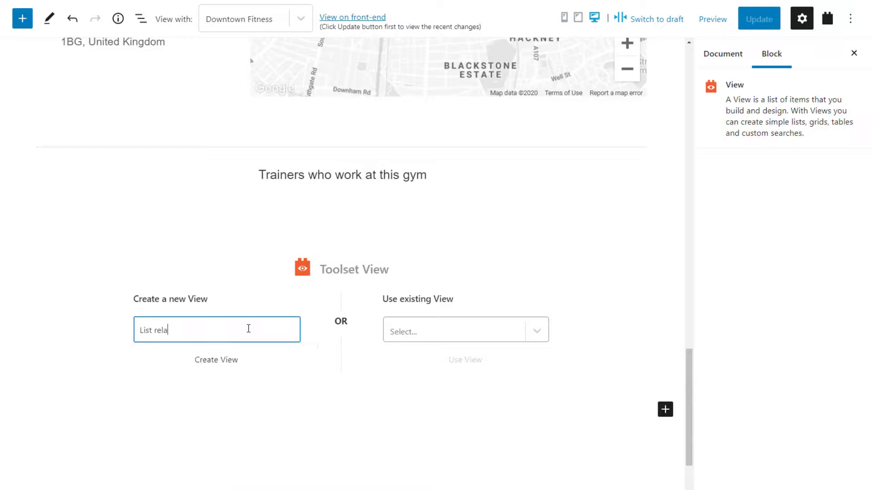
pyautogui.click(223, 361)
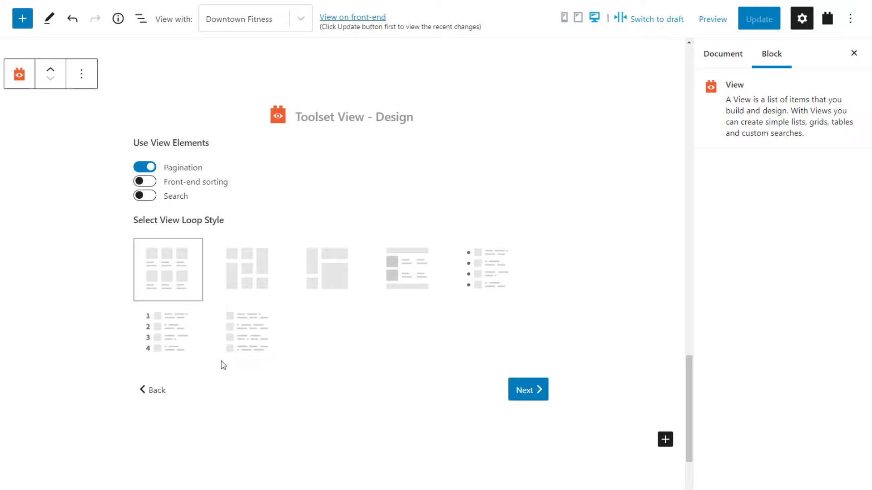
# - Keep pagination and the grid loop style, and make the View display Personal Trainers that are related to the current Gym
pyautogui.click(520, 390)
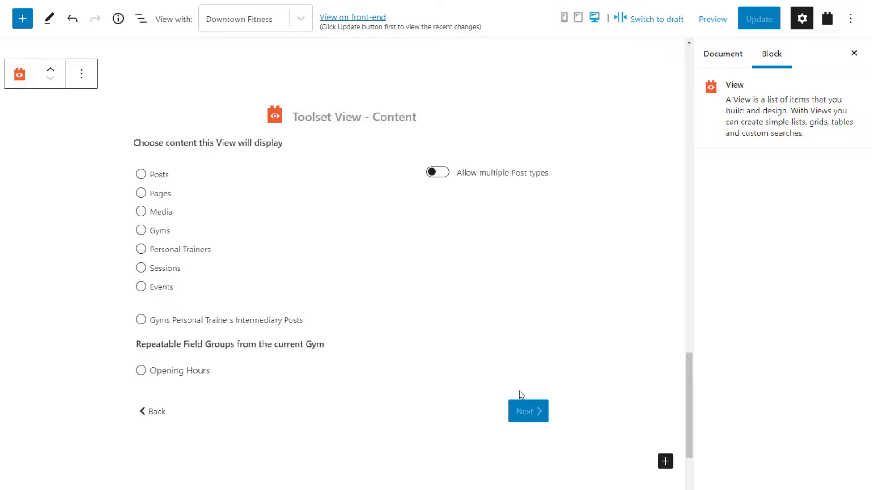
pyautogui.click(186, 253)
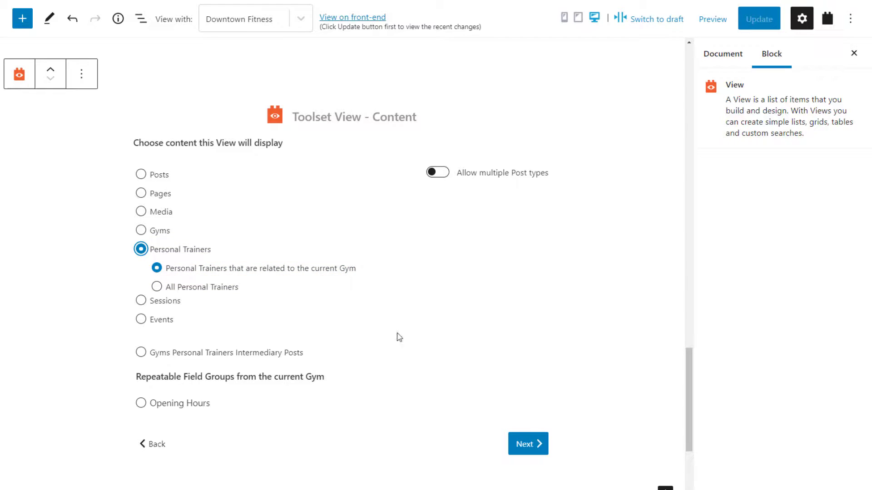
pyautogui.click(522, 444)
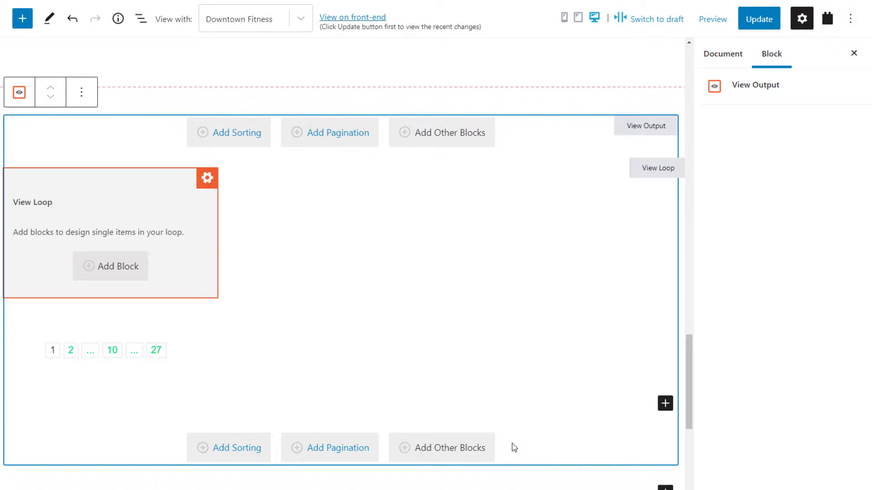
# - Add a Toolset Heading block to the View loop with dynamic text from the current Personal Trainer's Post Title with a link
pyautogui.click(112, 269)
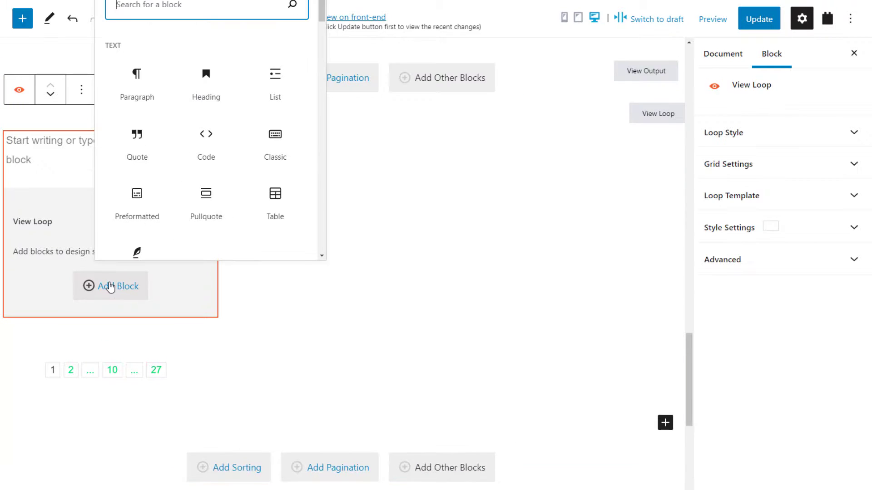
pyautogui.write('he')
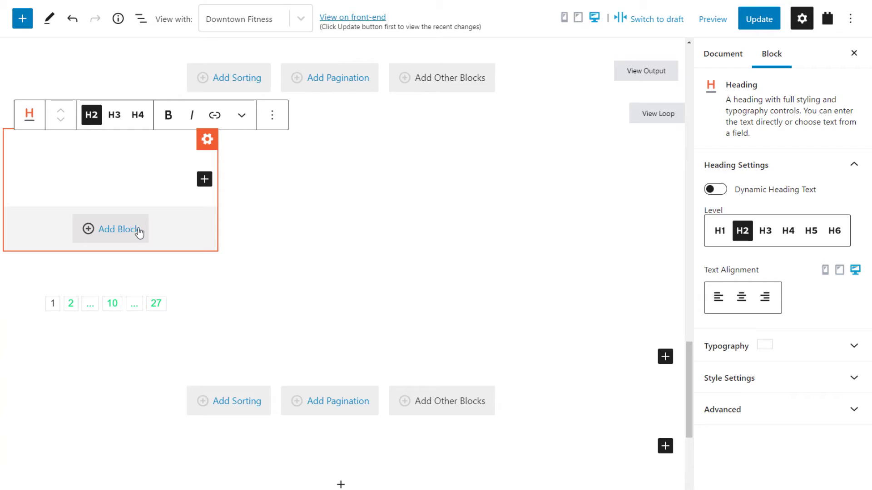
pyautogui.click(716, 191)
pyautogui.click(754, 302)
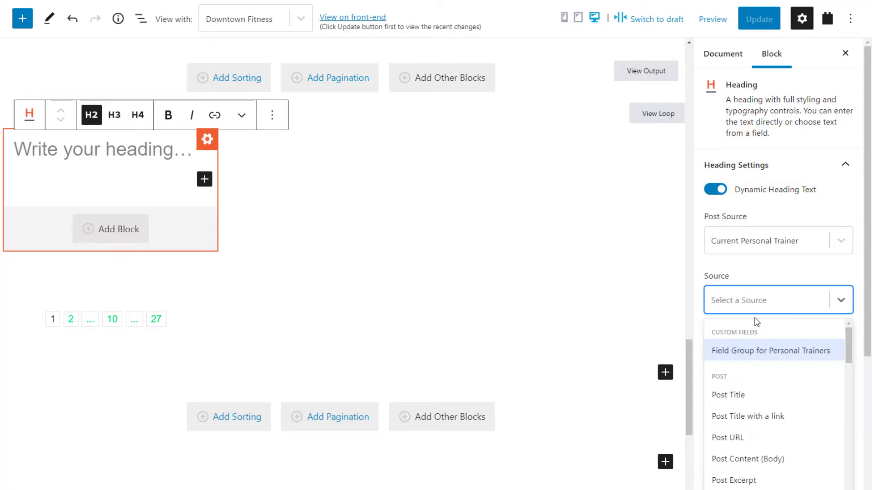
pyautogui.click(746, 416)
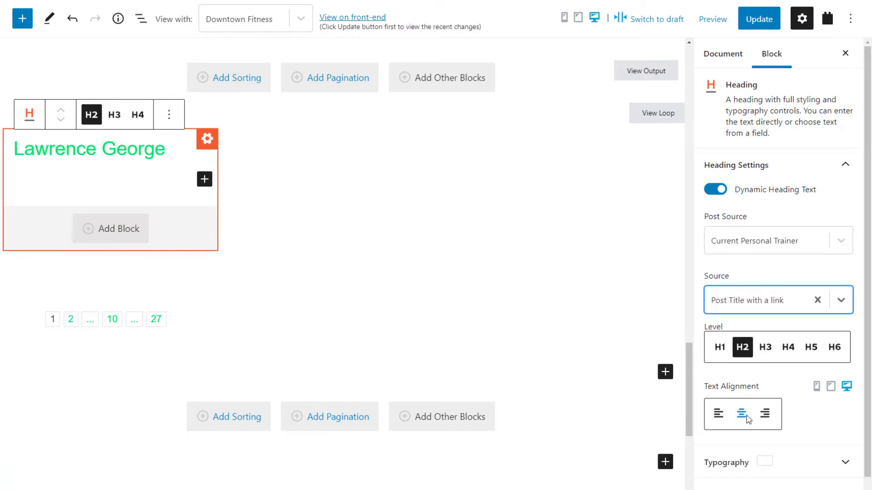